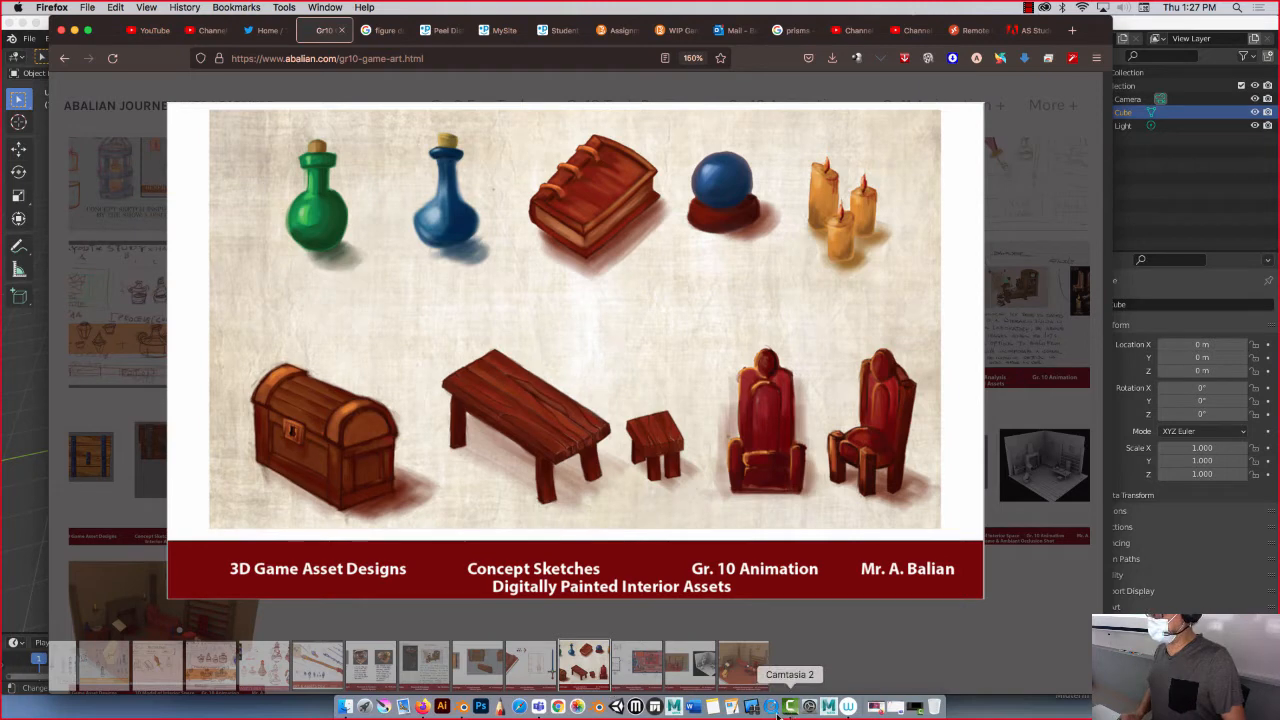
# - Switch to Blender and delete the default cube from the scene
pyautogui.click(463, 707)
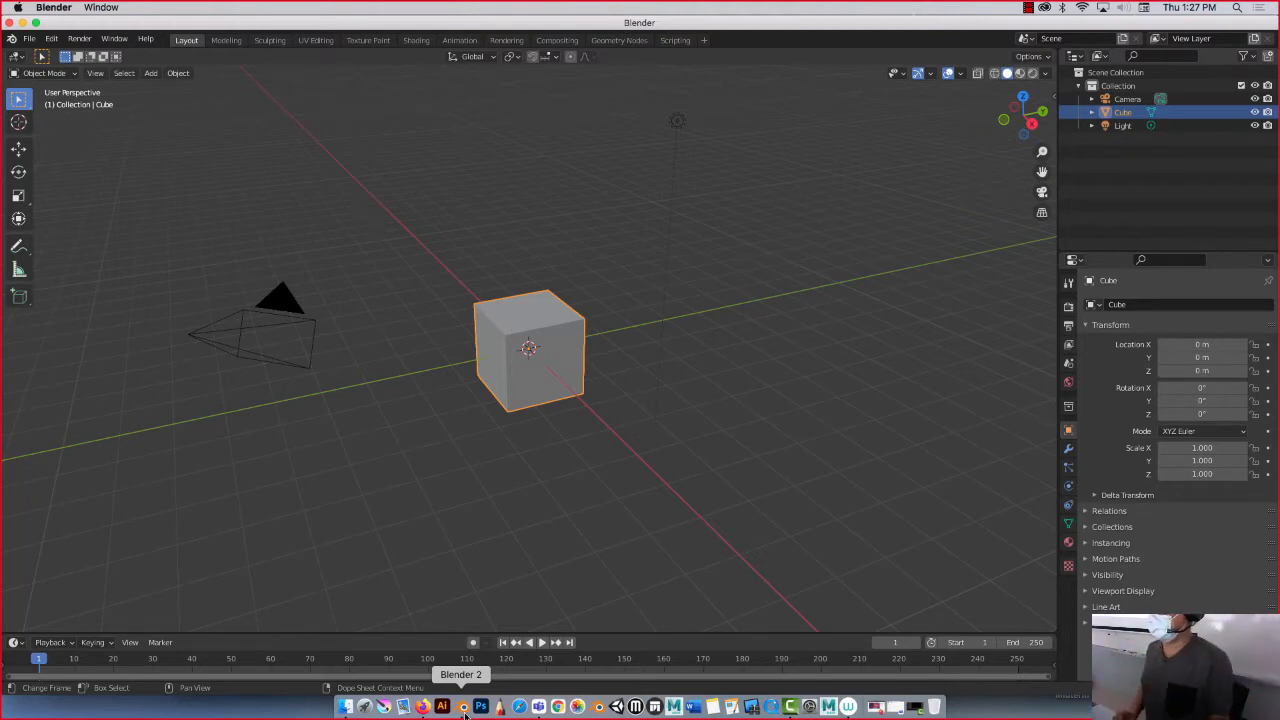
pyautogui.scroll(-2, 463, 316)
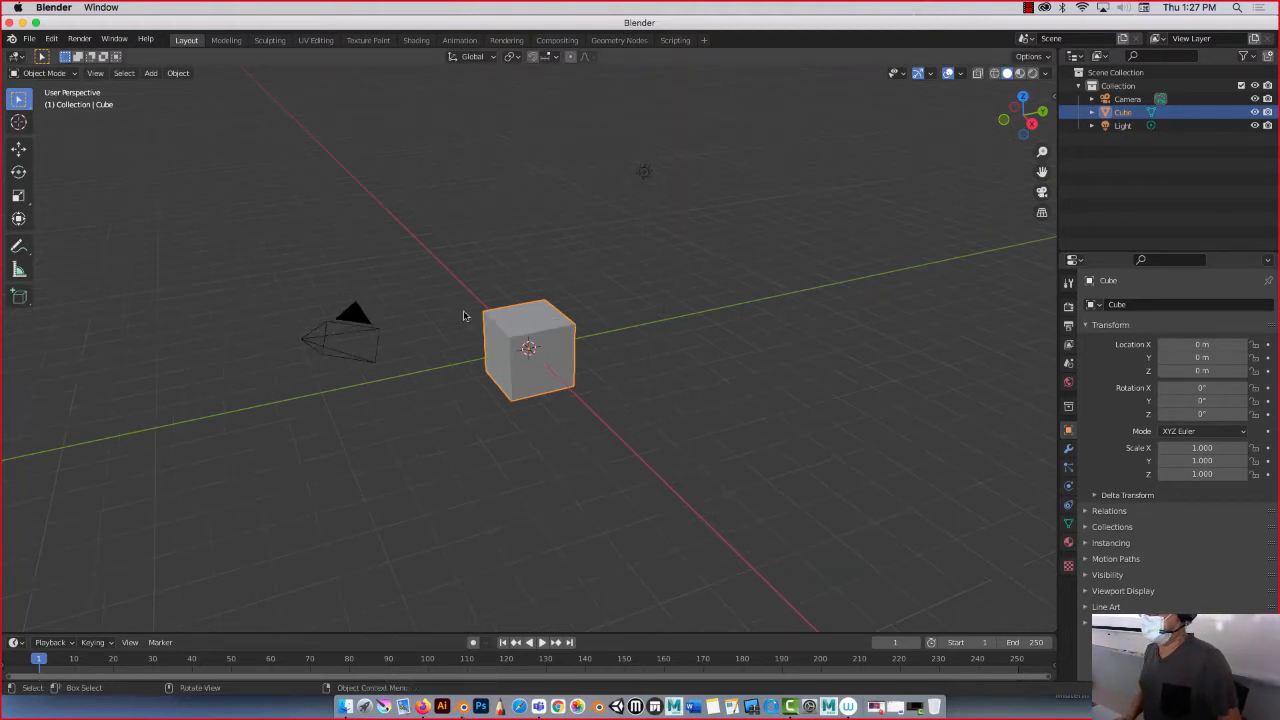
pyautogui.scroll(1, 465, 315)
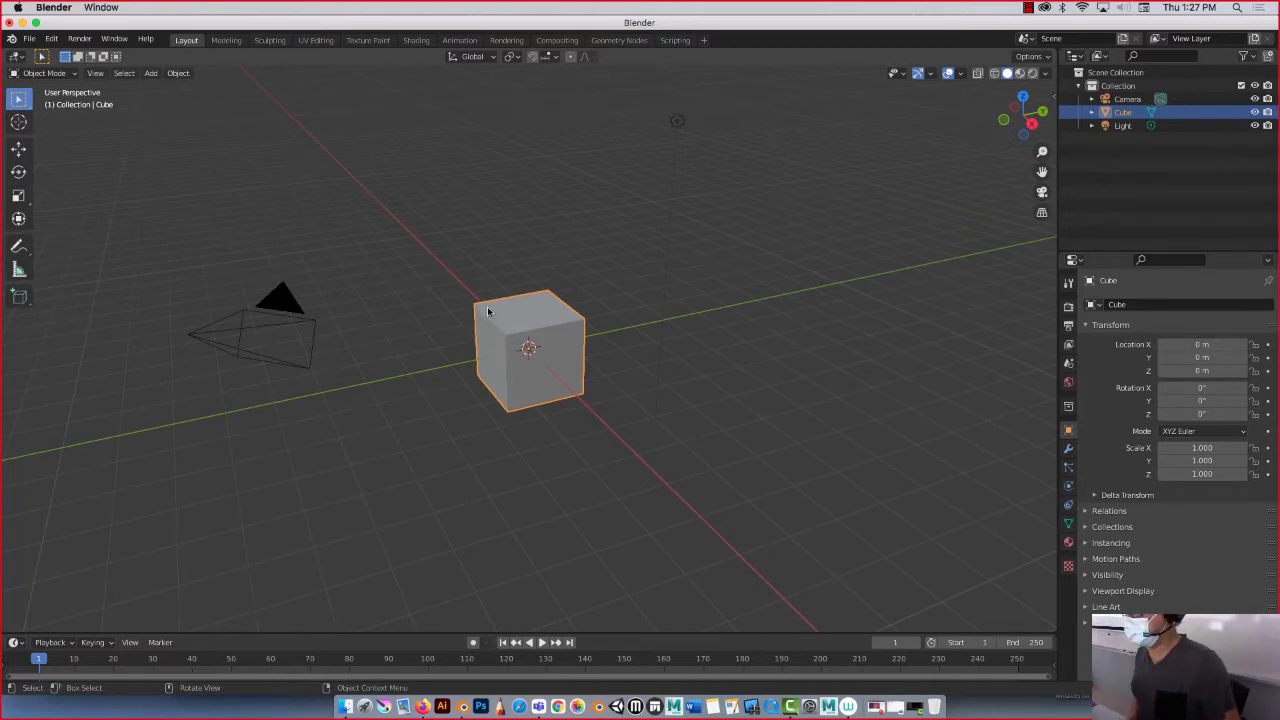
pyautogui.press('Delete')
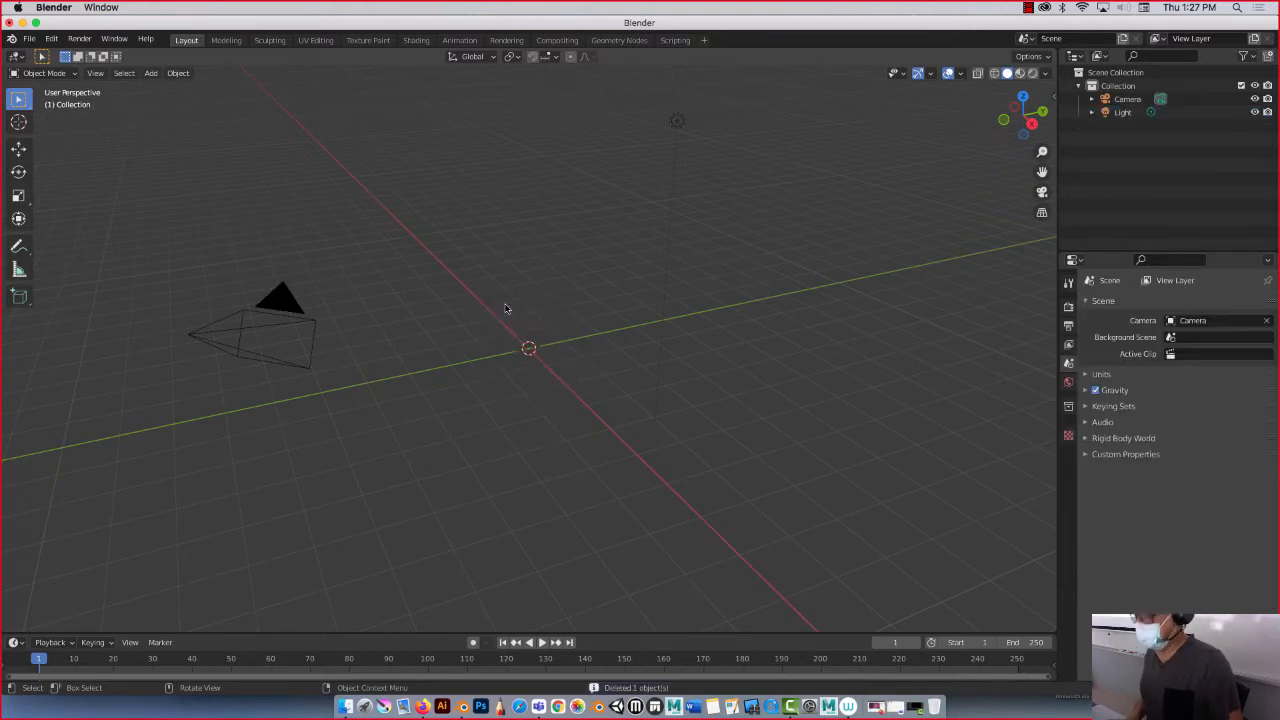
# - Add a cylinder mesh to the scene
pyautogui.click(151, 74)
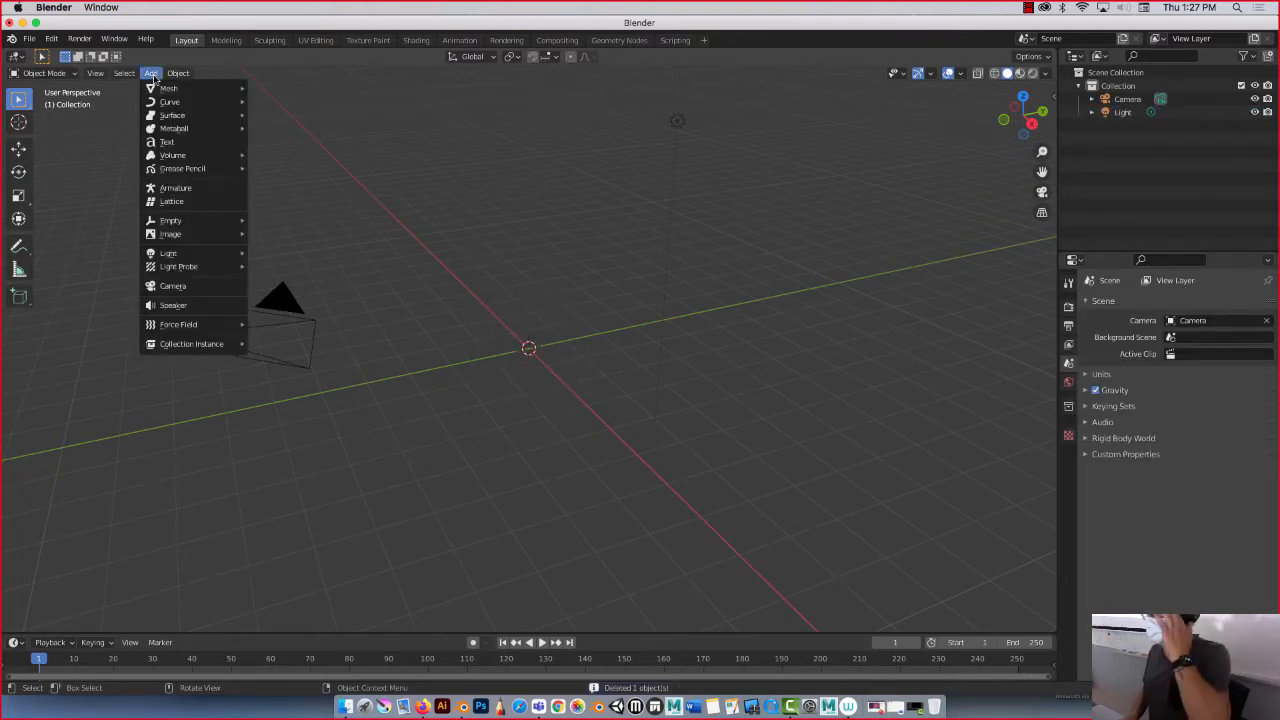
pyautogui.moveTo(155, 86)
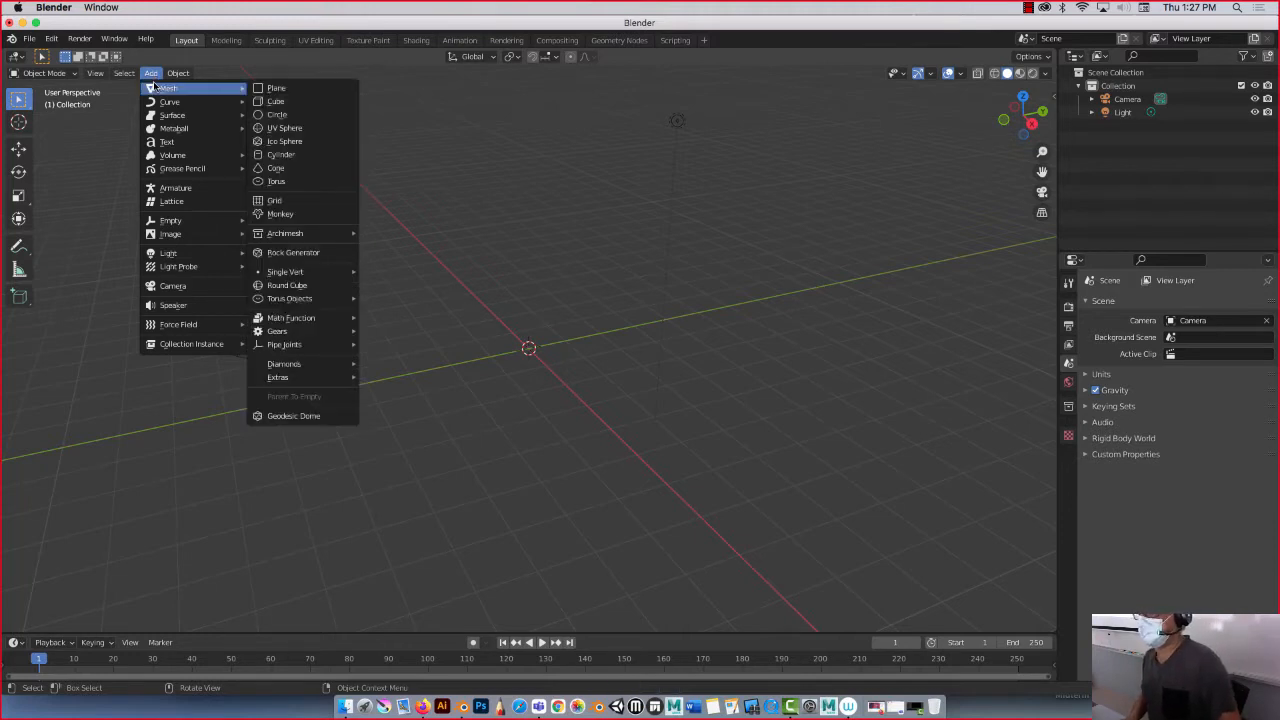
pyautogui.click(286, 157)
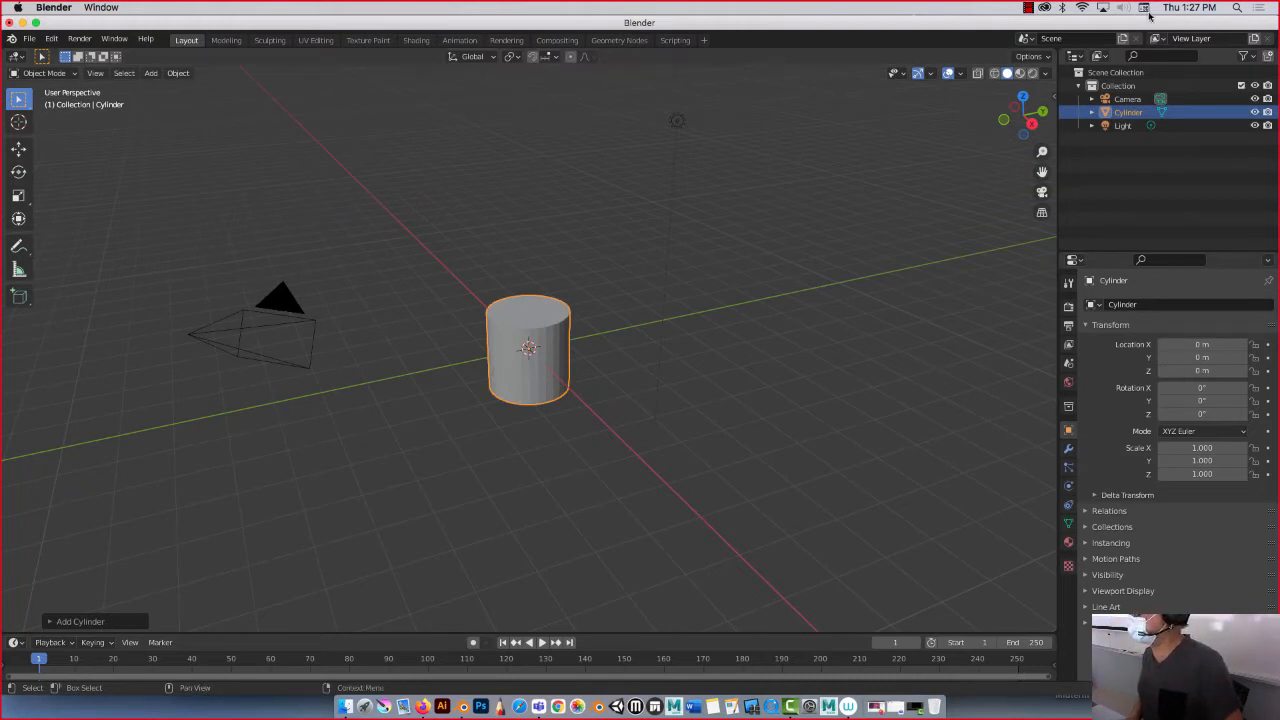
# - Turn on the wireframe overlay so the cylinder's edges show in the viewport
pyautogui.click(959, 74)
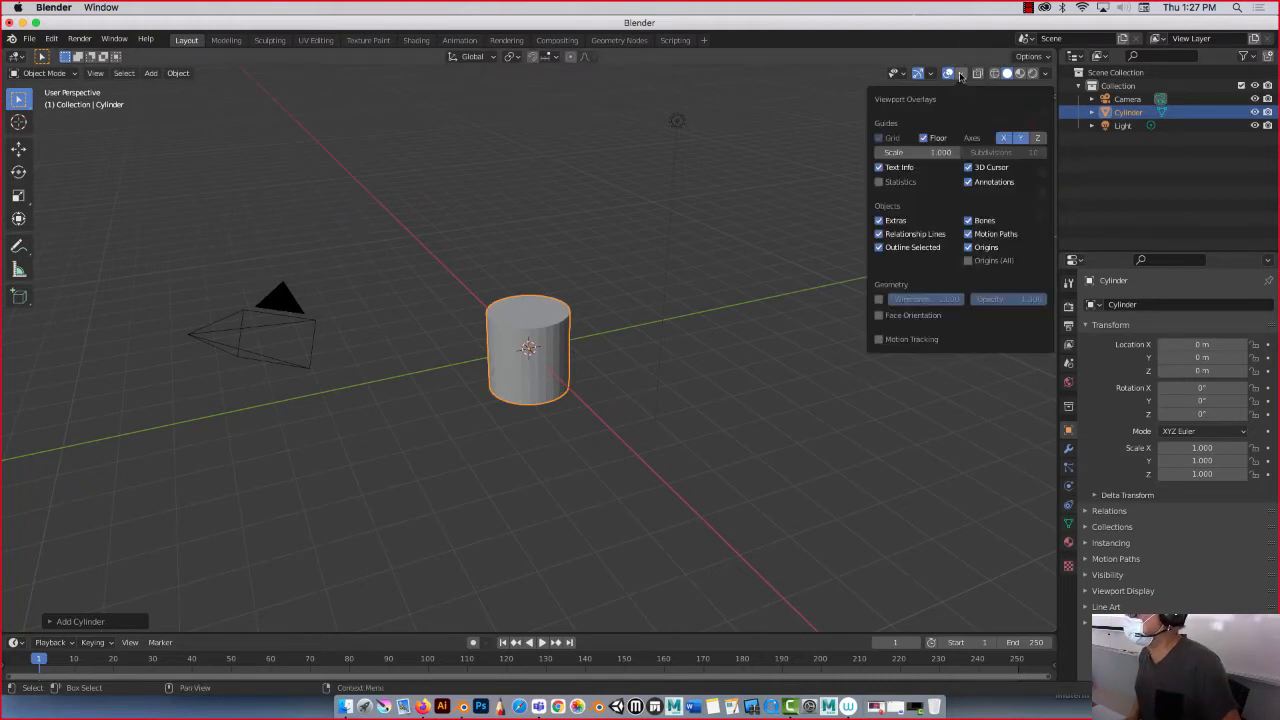
pyautogui.click(878, 299)
pyautogui.hscroll(2, 578, 340)
pyautogui.scroll(2, 578, 340)
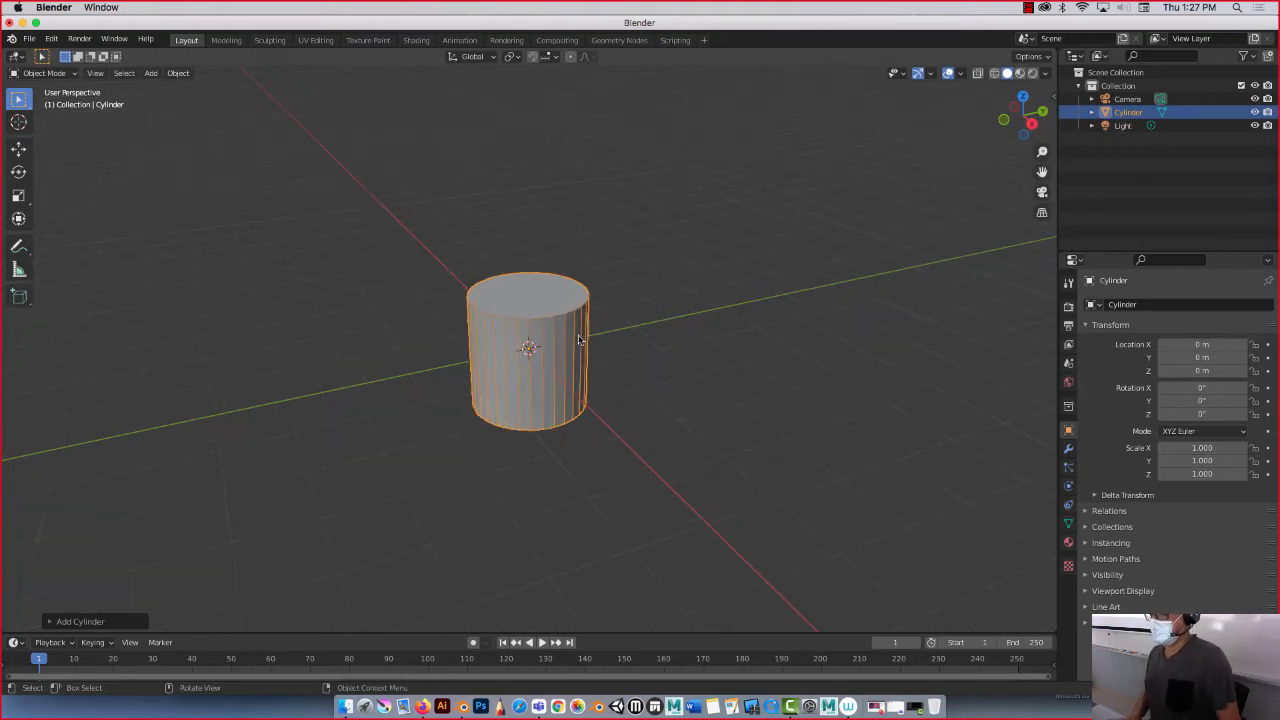
# - Set the new cylinder's vertex count to 16
pyautogui.click(72, 622)
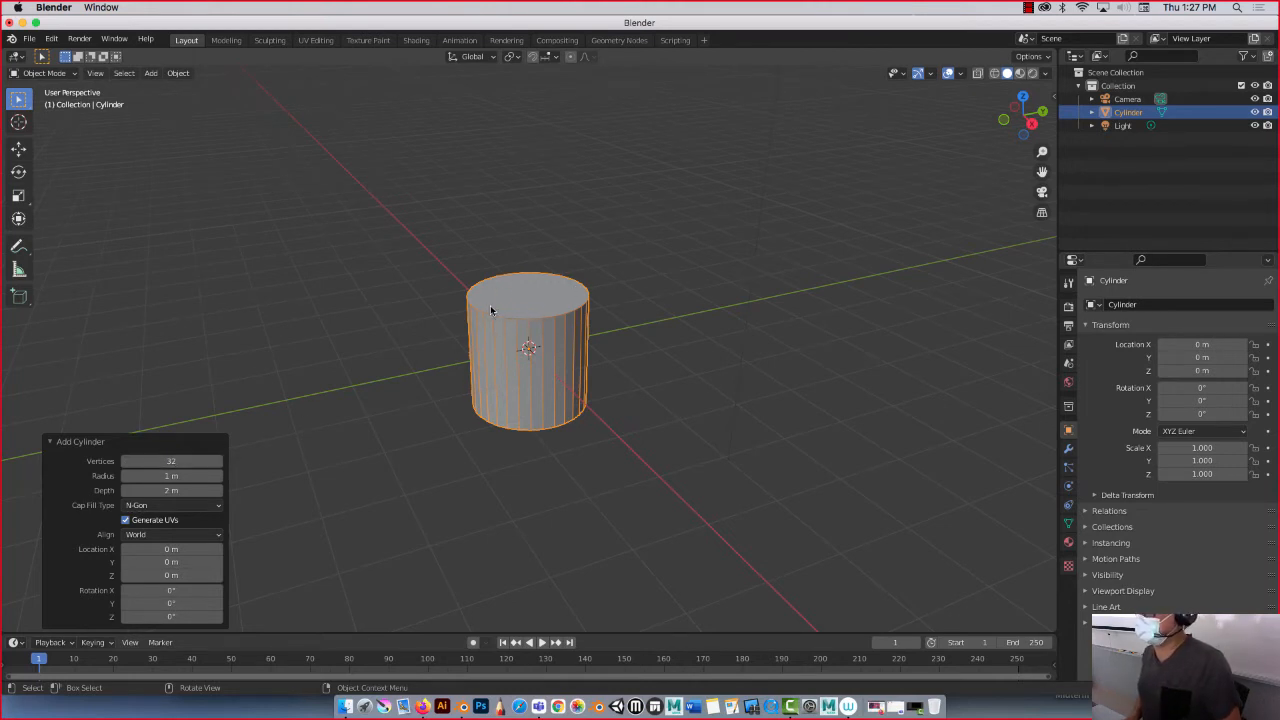
pyautogui.click(190, 459)
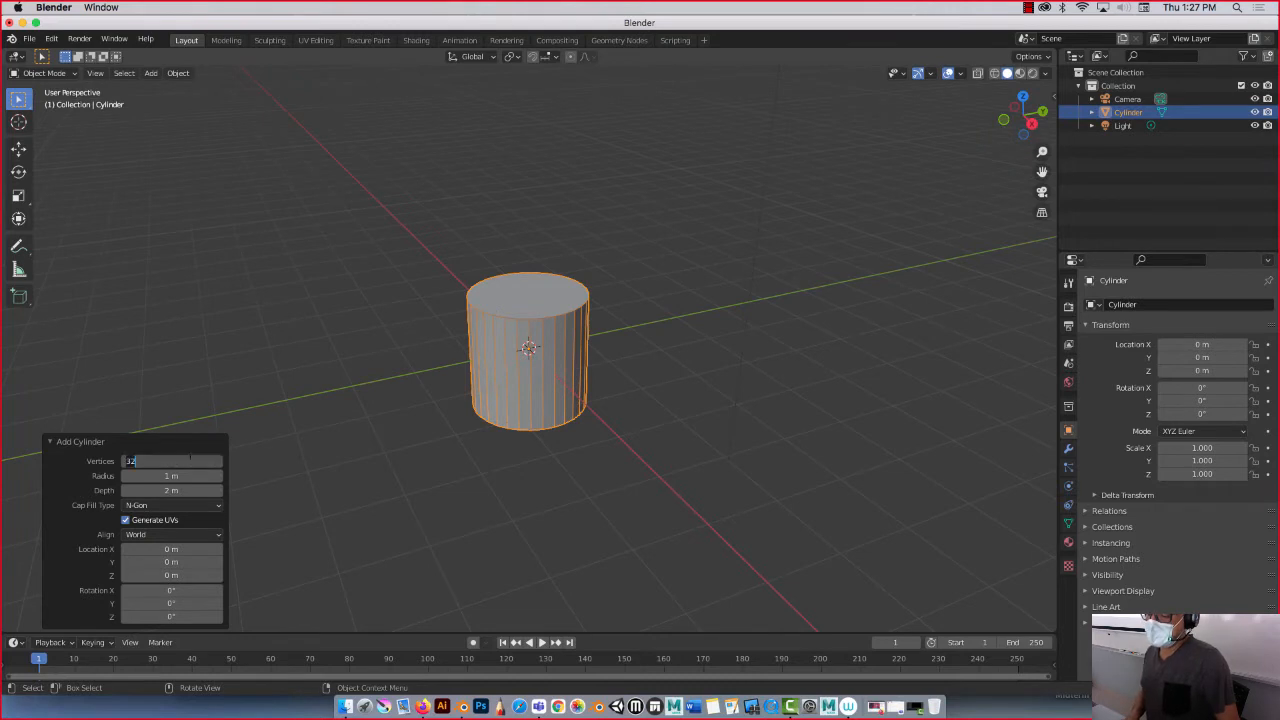
pyautogui.write('16')
pyautogui.press('Return')
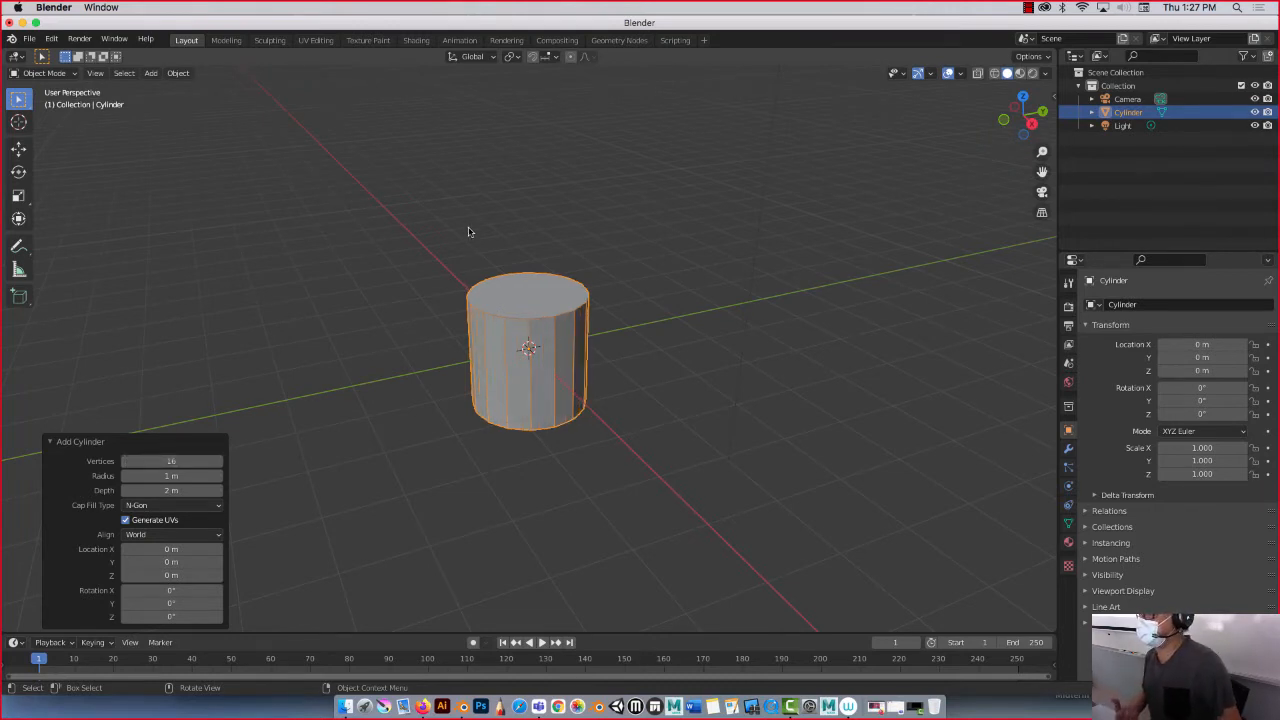
pyautogui.moveTo(468, 232); pyautogui.dragTo(412, 241, button='middle')
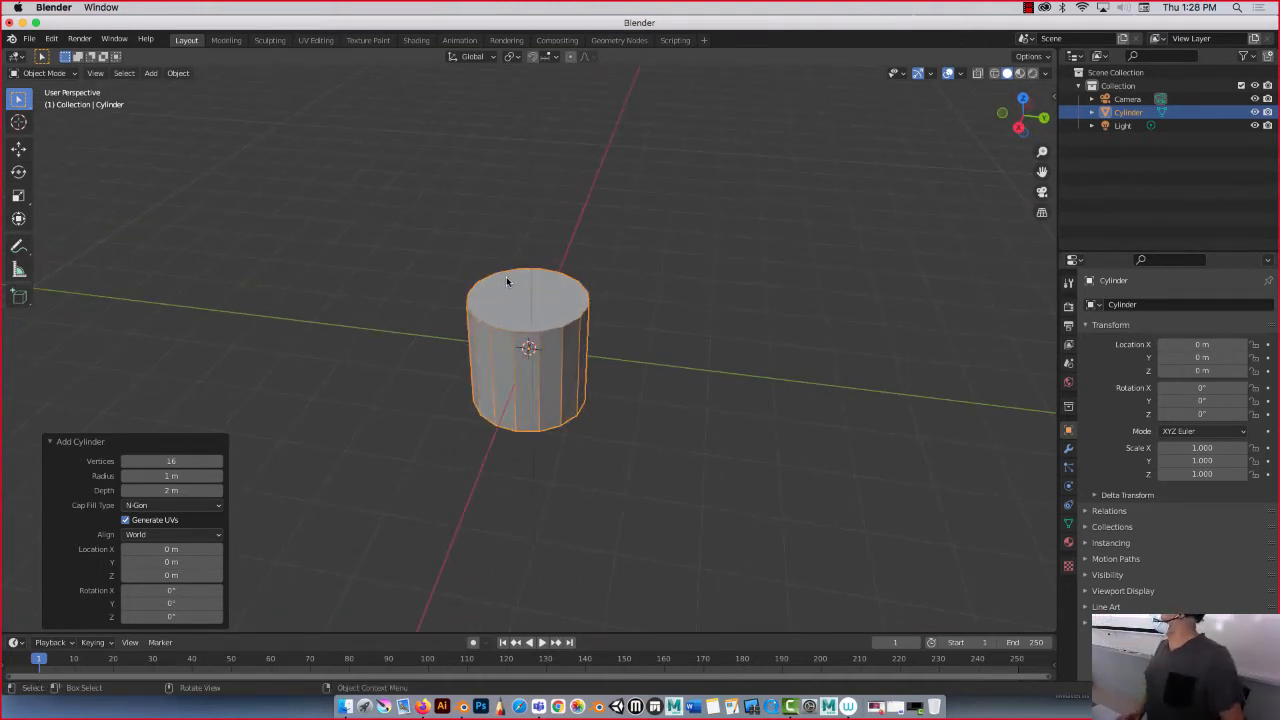
pyautogui.moveTo(526, 303); pyautogui.dragTo(517, 294, button='middle')
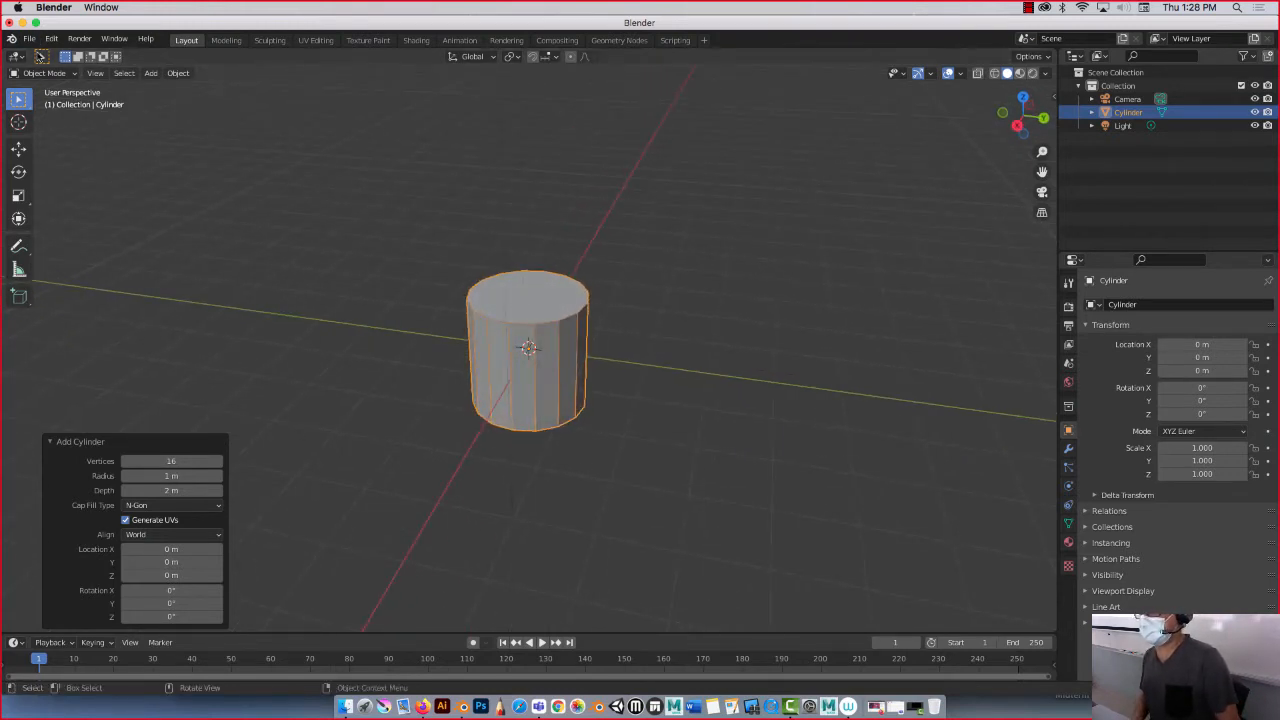
# - Put the cylinder into Edit Mode and widen the tool list to show the tool names
pyautogui.click(45, 73)
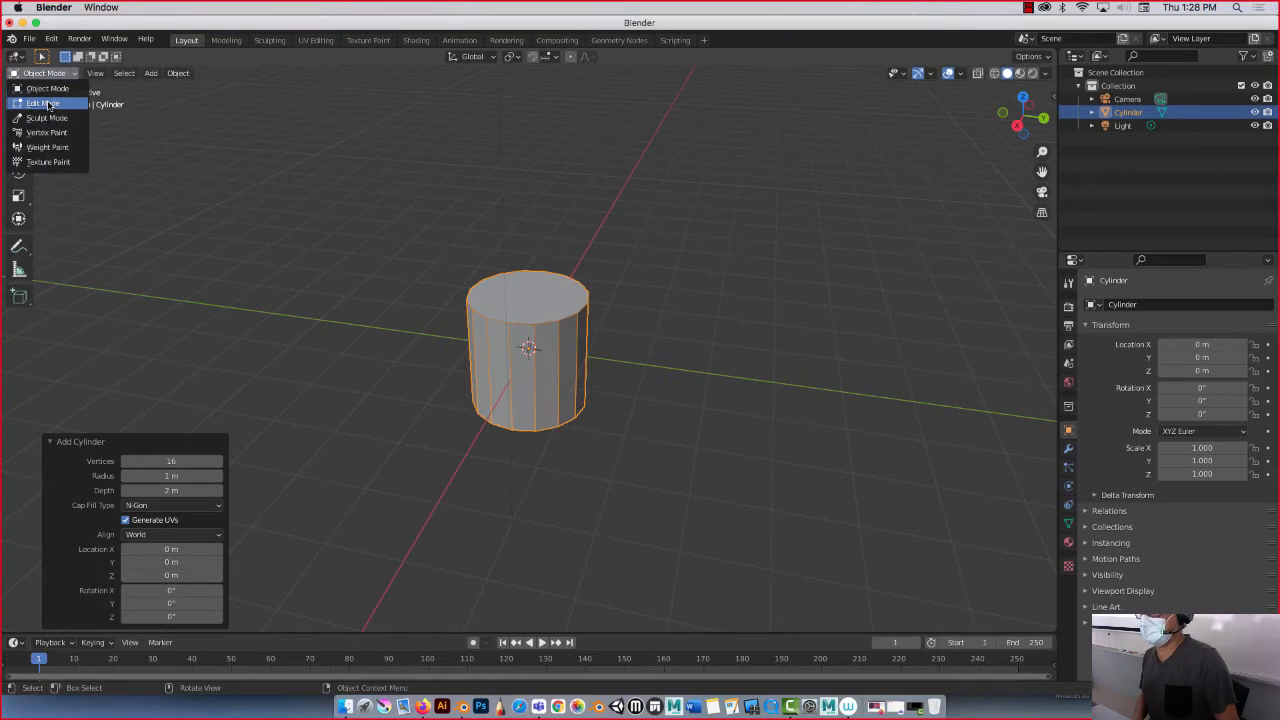
pyautogui.click(45, 104)
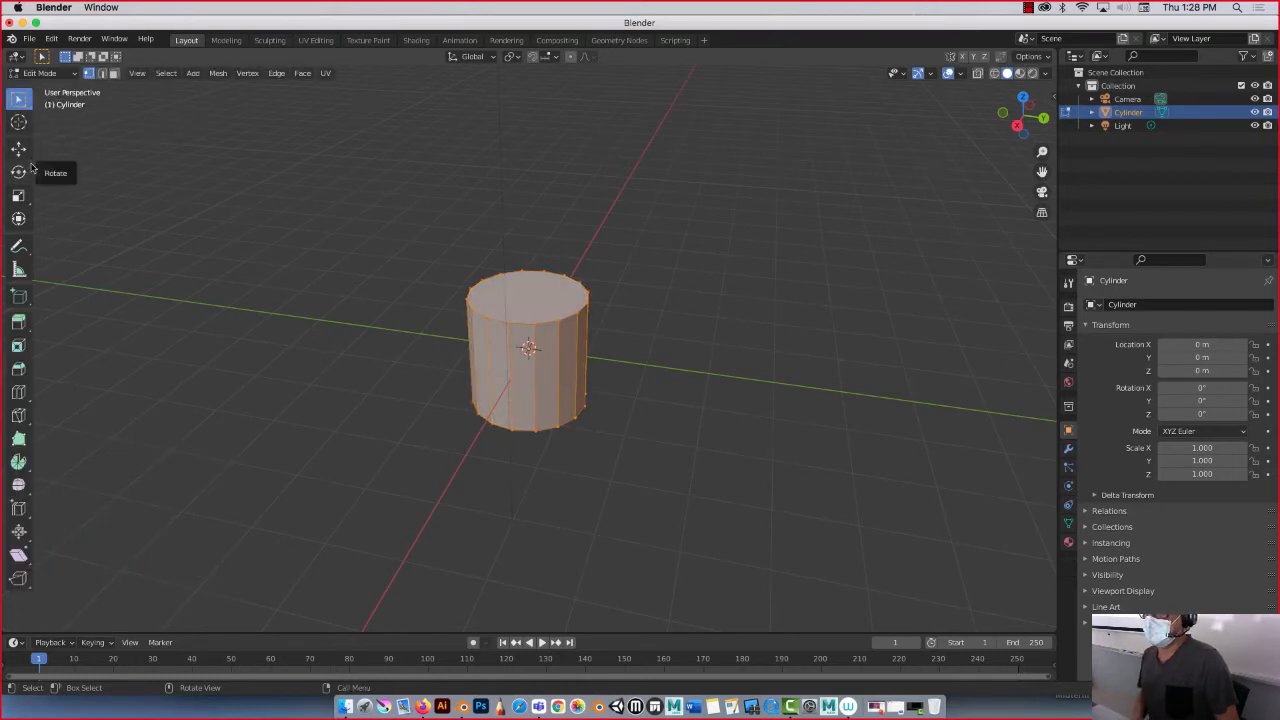
pyautogui.moveTo(36, 157); pyautogui.dragTo(94, 160)
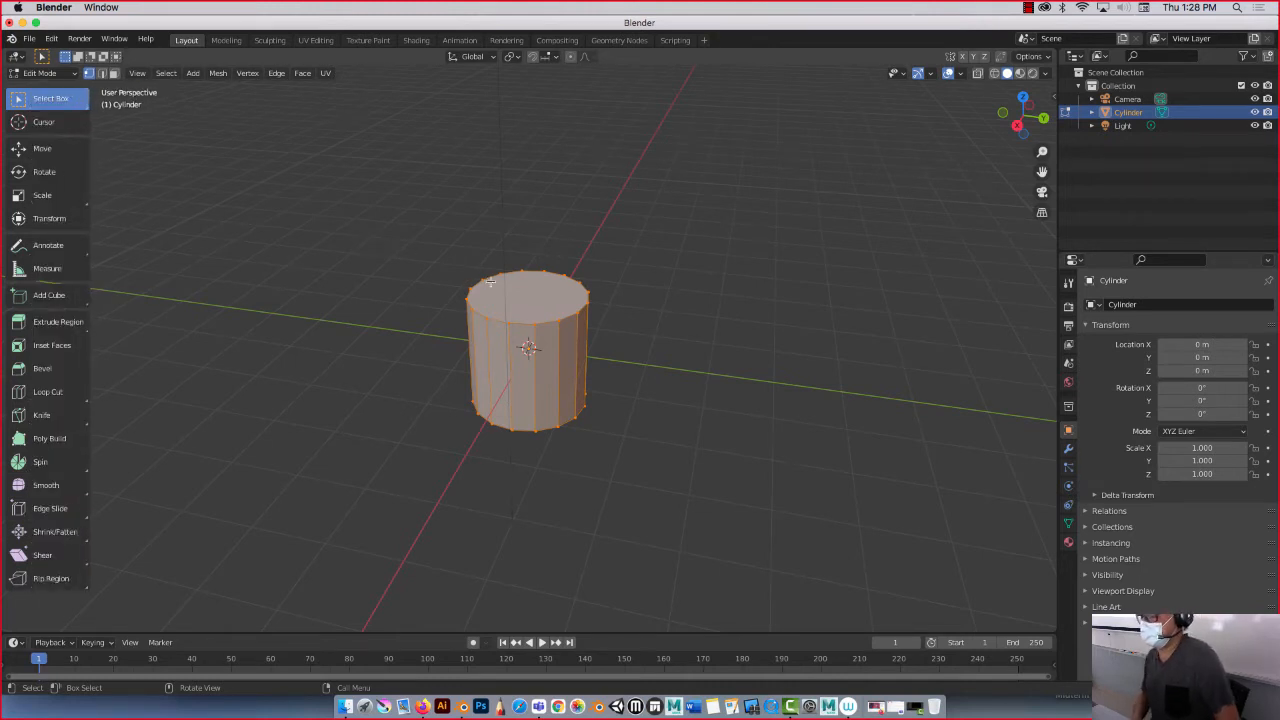
# - Try the vertex, edge and face selection modes, and select the cylinder's top face in face mode
pyautogui.click(114, 74)
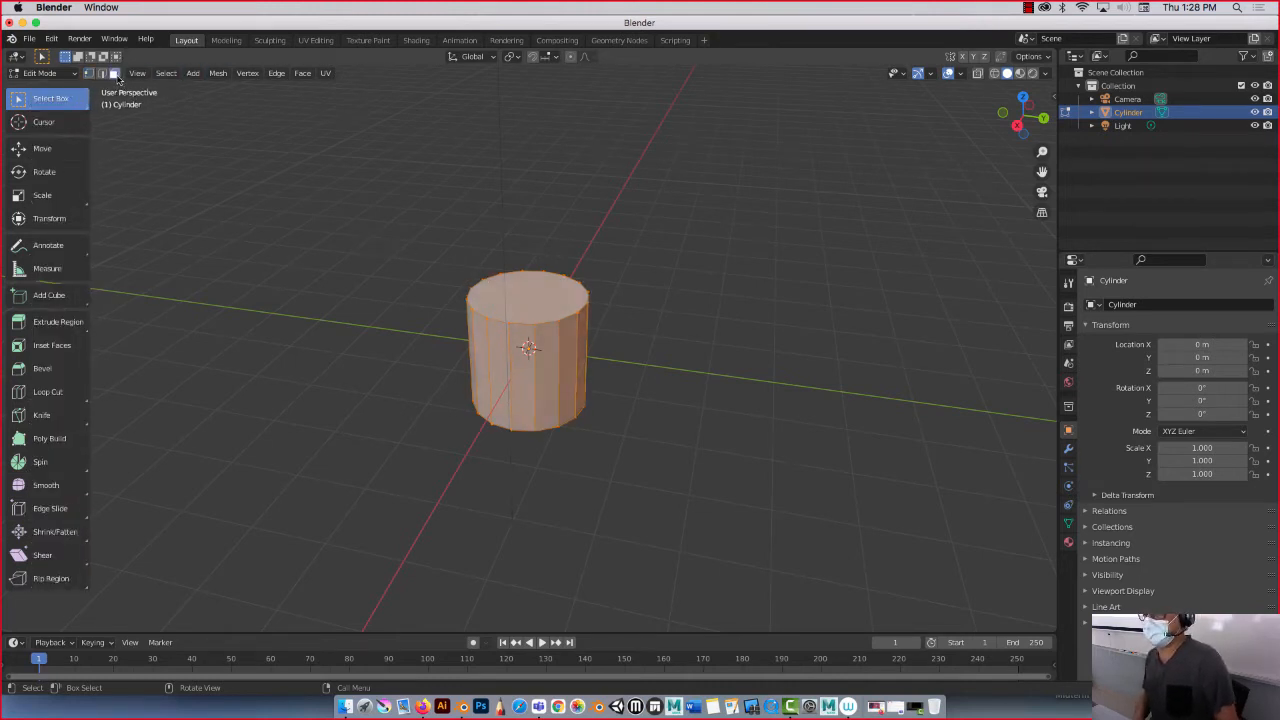
pyautogui.click(90, 74)
pyautogui.click(103, 74)
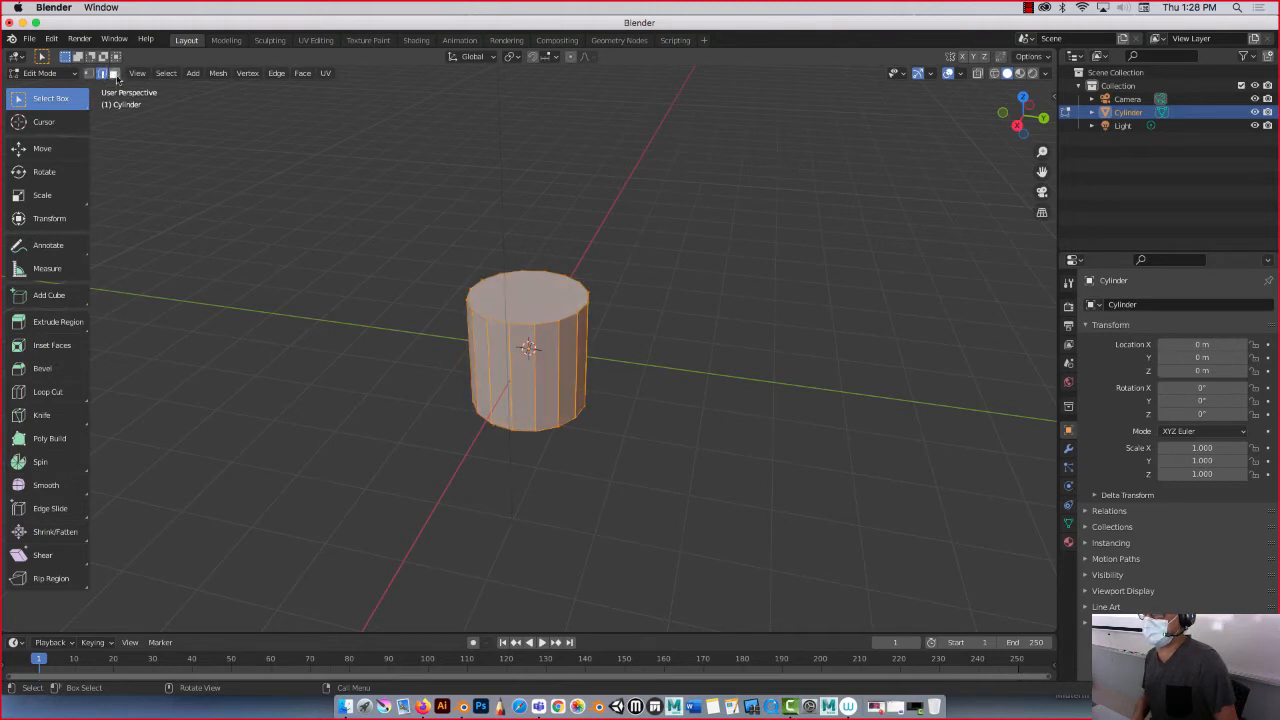
pyautogui.click(115, 74)
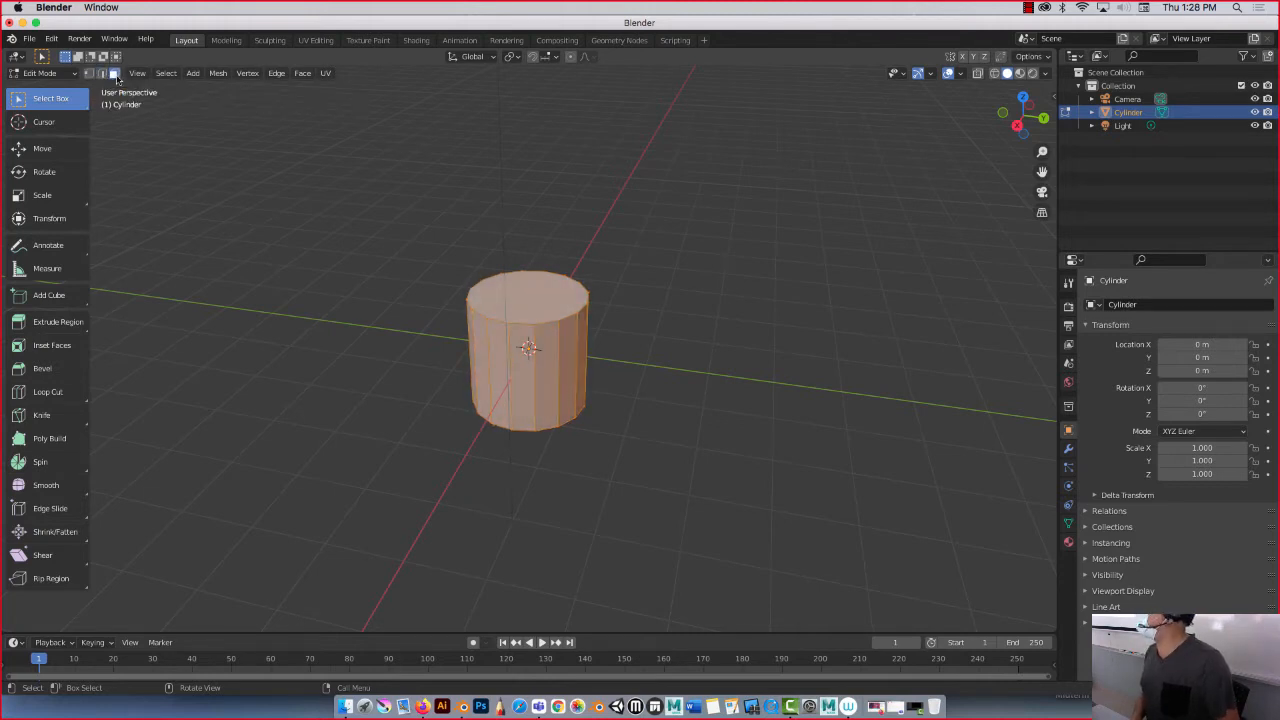
pyautogui.click(511, 297)
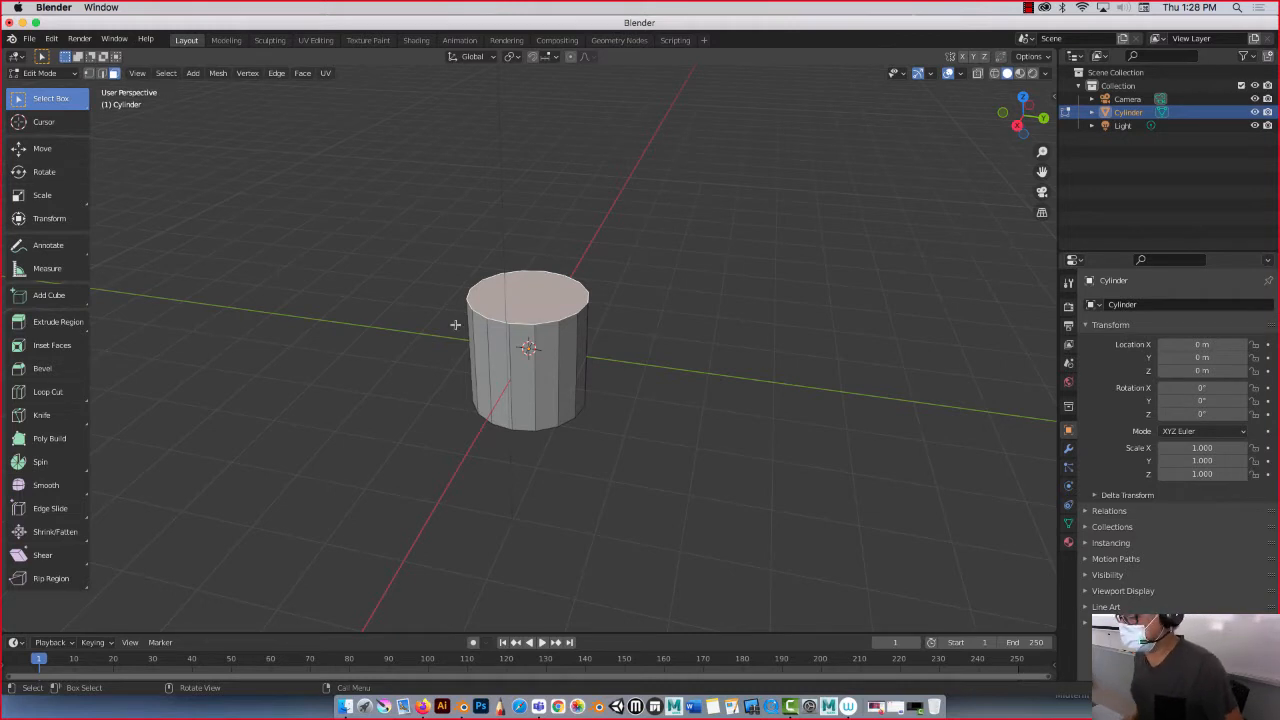
# - Add one horizontal loop cut around the cylinder's middle and scale the loop outward to about 1.31
pyautogui.click(47, 391)
pyautogui.moveTo(544, 387)
pyautogui.mouseDown()
pyautogui.moveTo(546, 410)
pyautogui.moveTo(542, 390)
pyautogui.mouseUp()
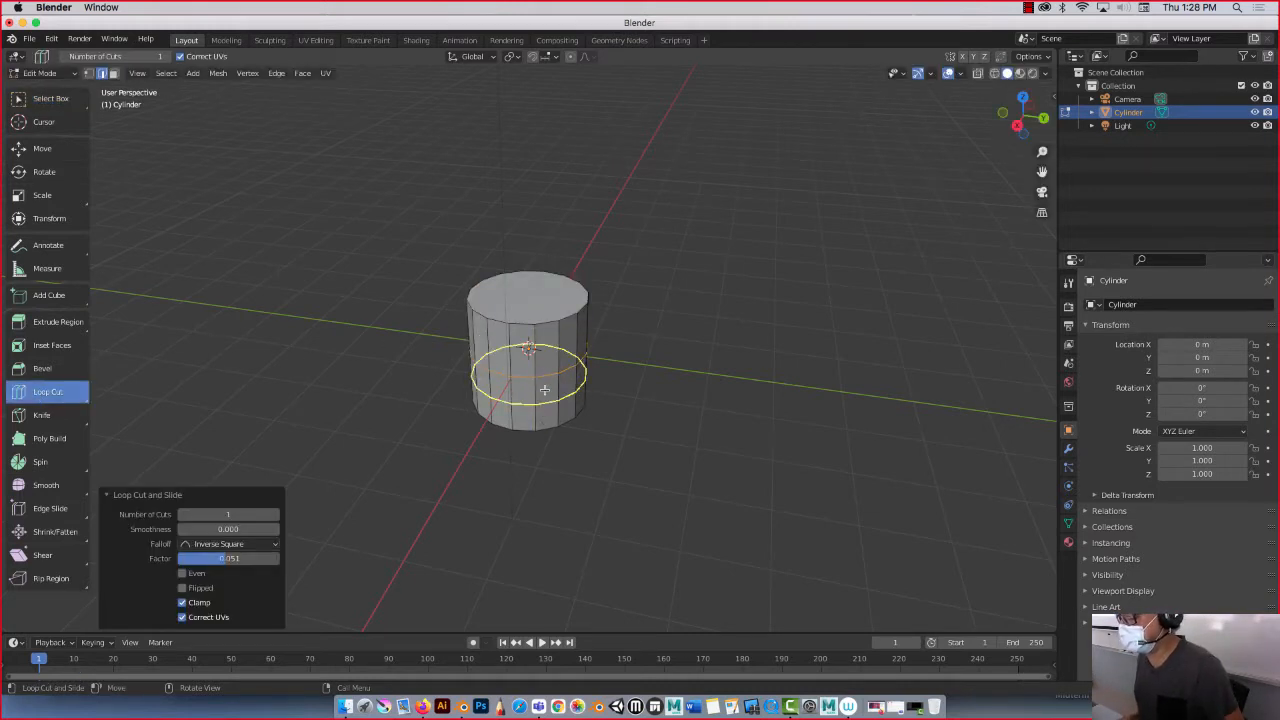
pyautogui.click(40, 149)
pyautogui.press('s')
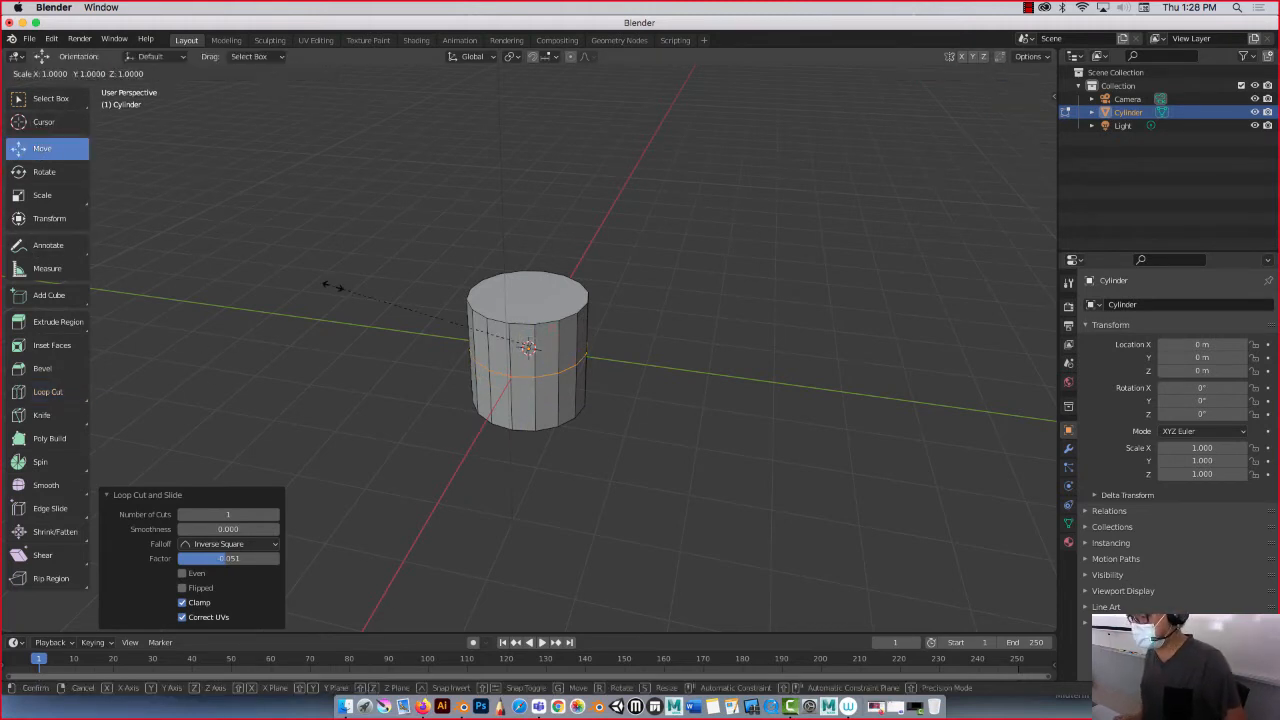
pyautogui.click(266, 288)
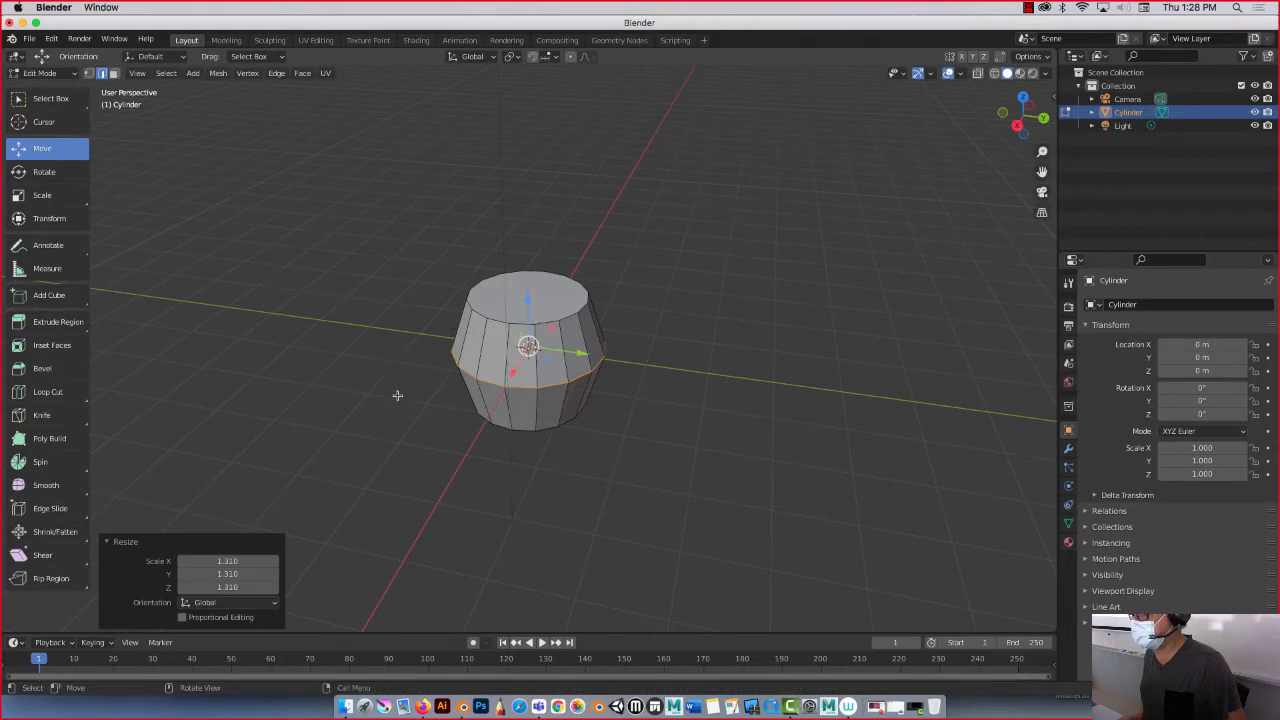
pyautogui.moveTo(398, 396); pyautogui.dragTo(334, 381, button='middle')
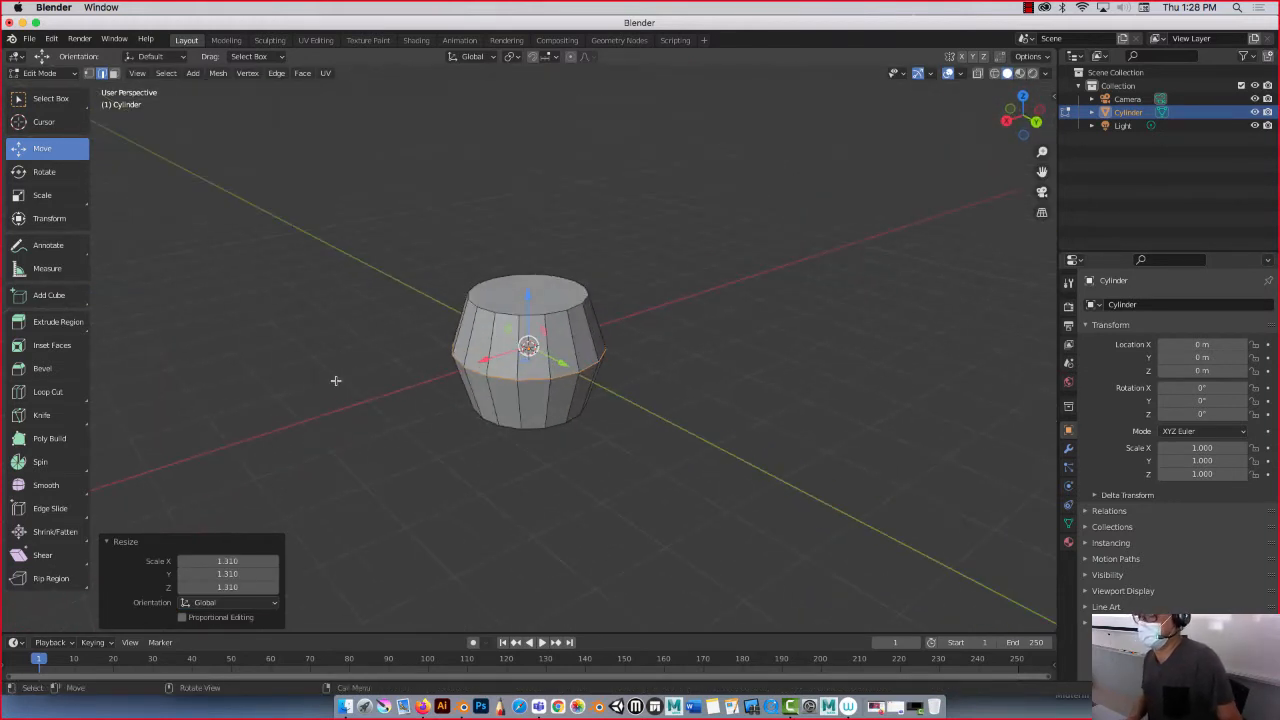
# - Select the top face in face mode and inset it by about 0.31 m
pyautogui.click(48, 345)
pyautogui.click(497, 297)
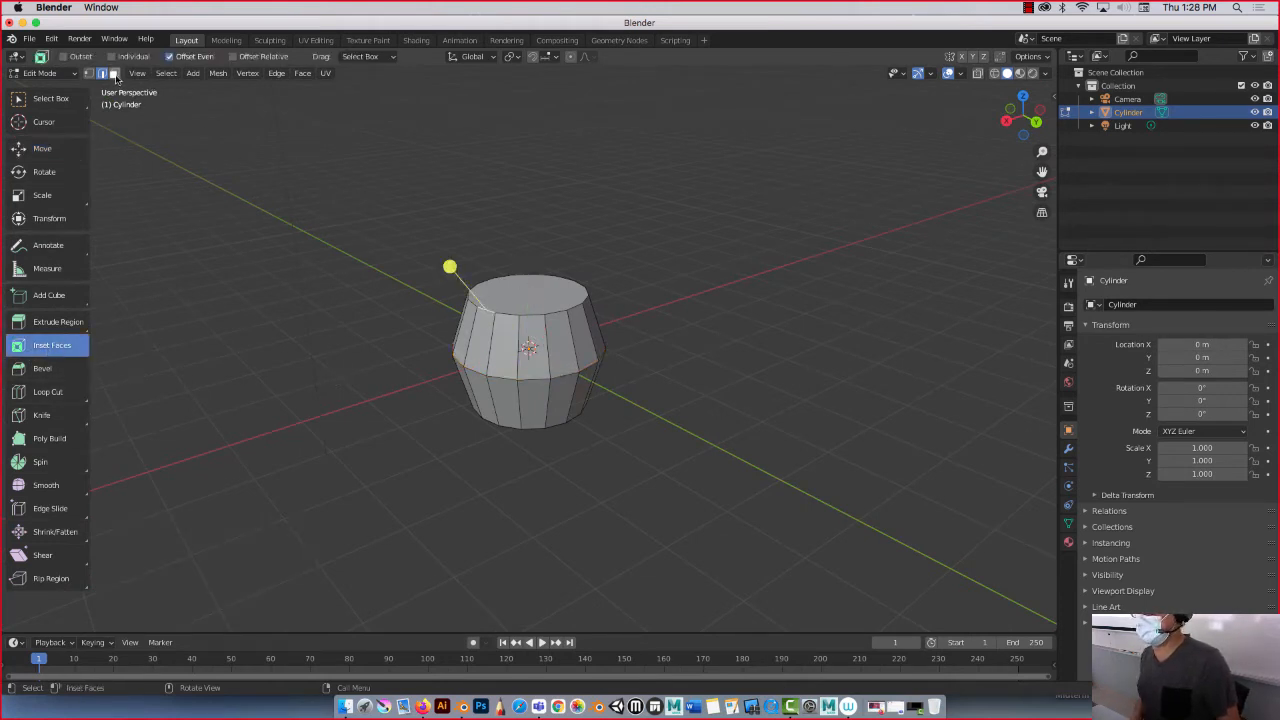
pyautogui.click(114, 74)
pyautogui.click(529, 295)
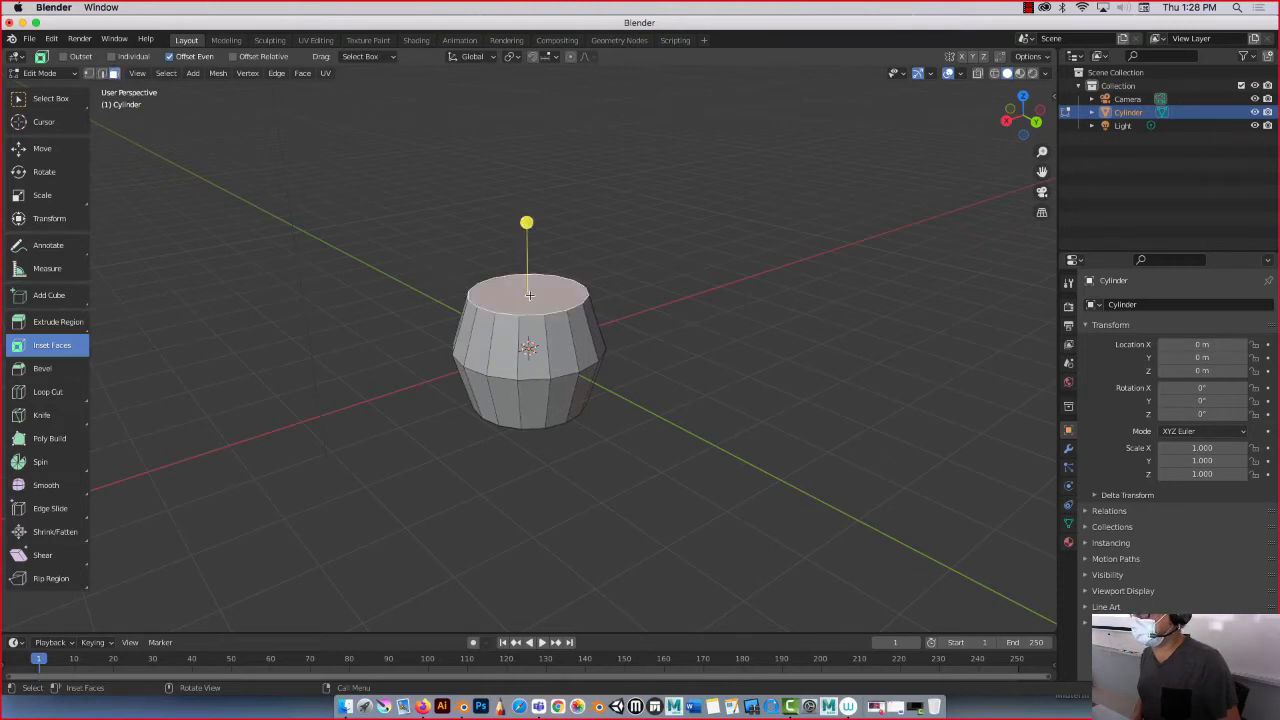
pyautogui.moveTo(527, 222)
pyautogui.mouseDown()
pyautogui.moveTo(523, 240)
pyautogui.moveTo(531, 208)
pyautogui.moveTo(523, 238)
pyautogui.mouseUp()
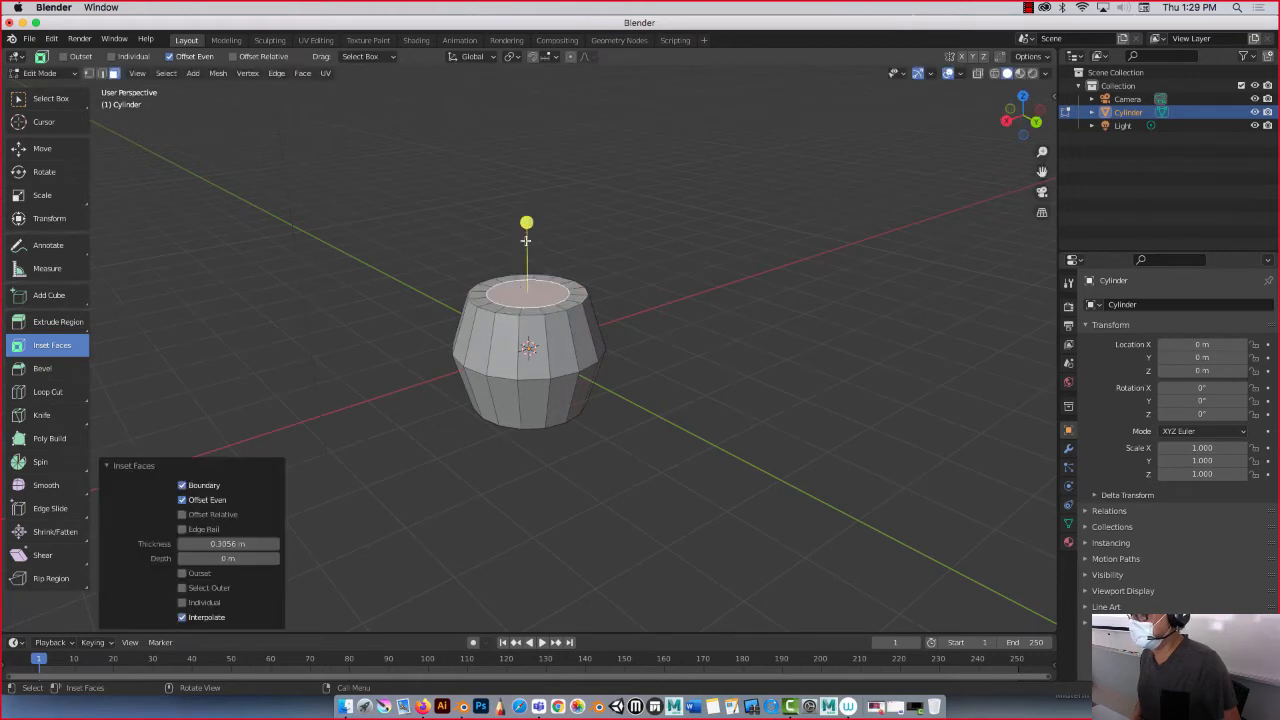
# - Move the inset top face up about 0.53 m along Z to form the bottle's shoulder
pyautogui.click(44, 149)
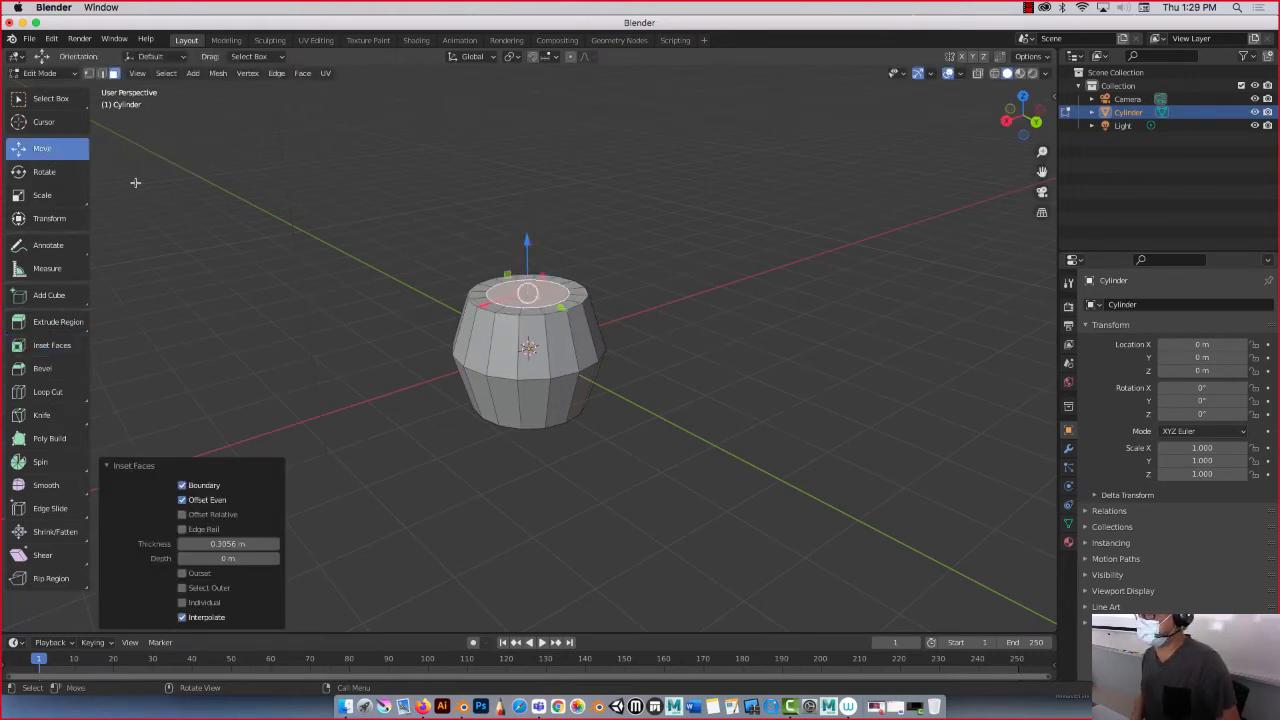
pyautogui.moveTo(527, 258); pyautogui.dragTo(533, 228)
pyautogui.moveTo(492, 246)
pyautogui.mouseDown(button='middle')
pyautogui.moveTo(450, 215)
pyautogui.moveTo(354, 223)
pyautogui.moveTo(485, 252)
pyautogui.mouseUp(button='middle')
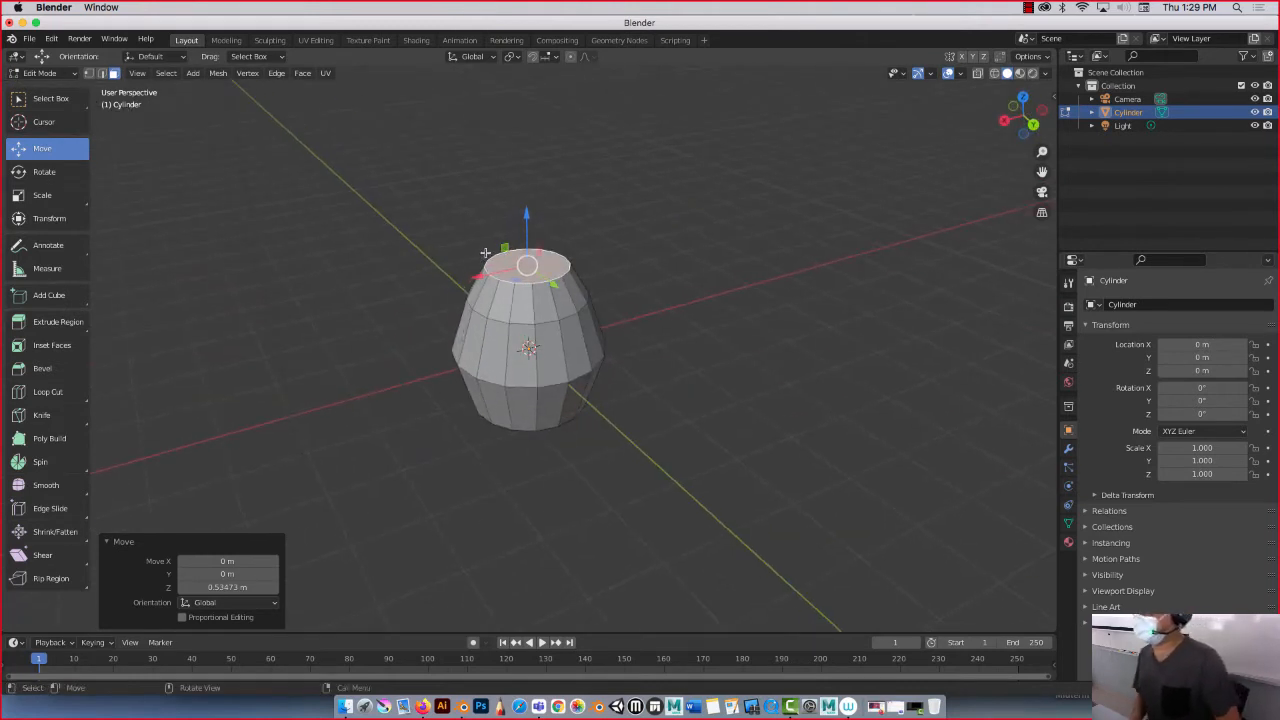
# - Extrude the raised top face upward about 2.22 m to form the bottle's neck
pyautogui.press('e')
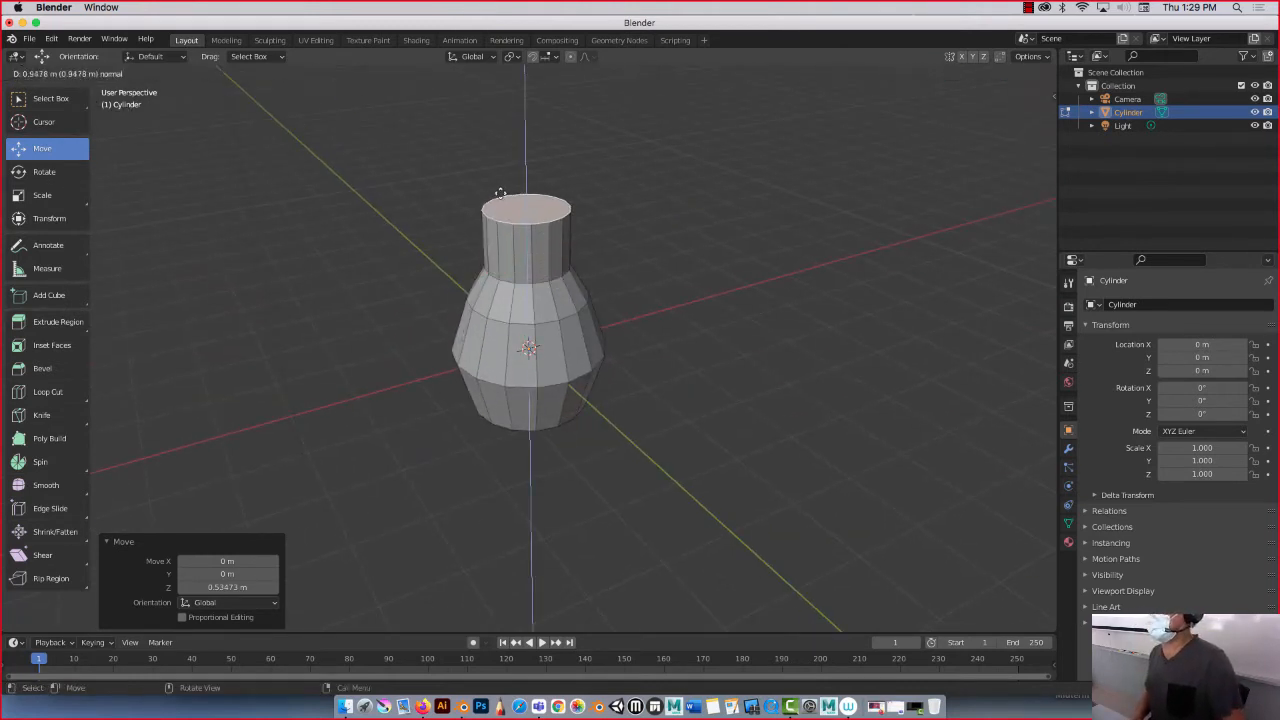
pyautogui.click(497, 110)
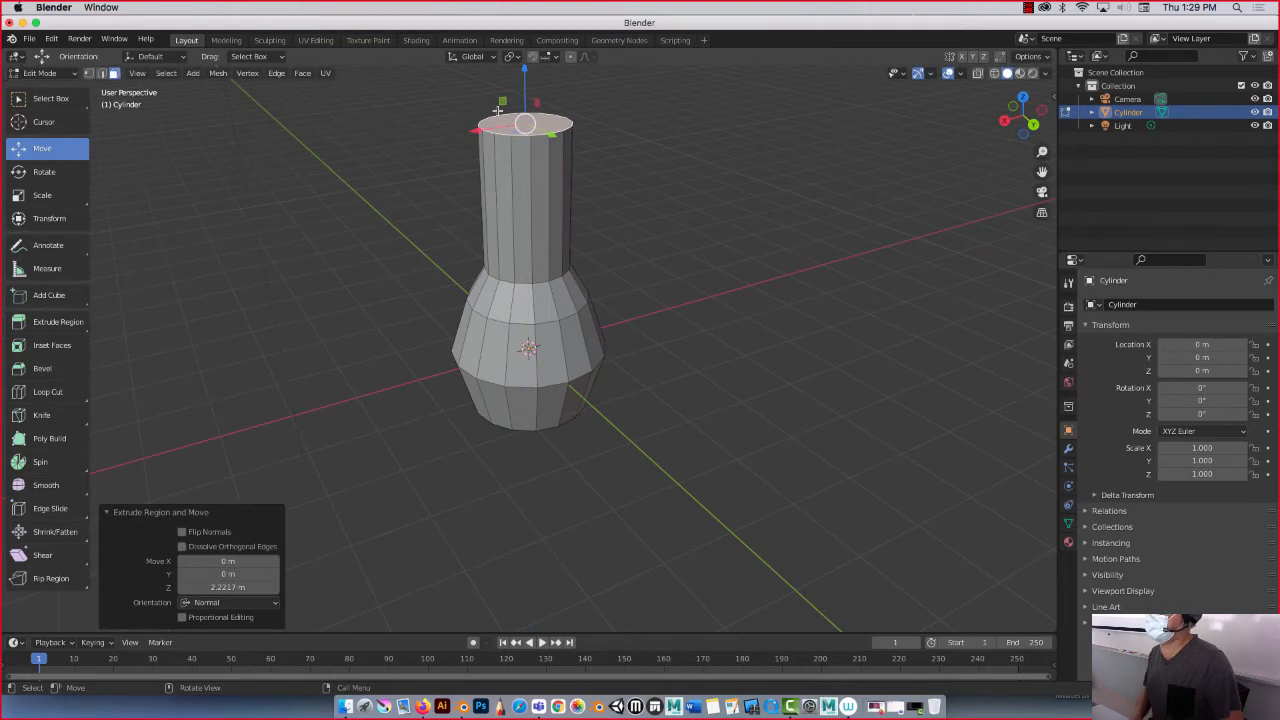
pyautogui.moveTo(393, 328); pyautogui.dragTo(341, 307, button='middle')
pyautogui.moveTo(486, 285); pyautogui.dragTo(405, 269, button='middle')
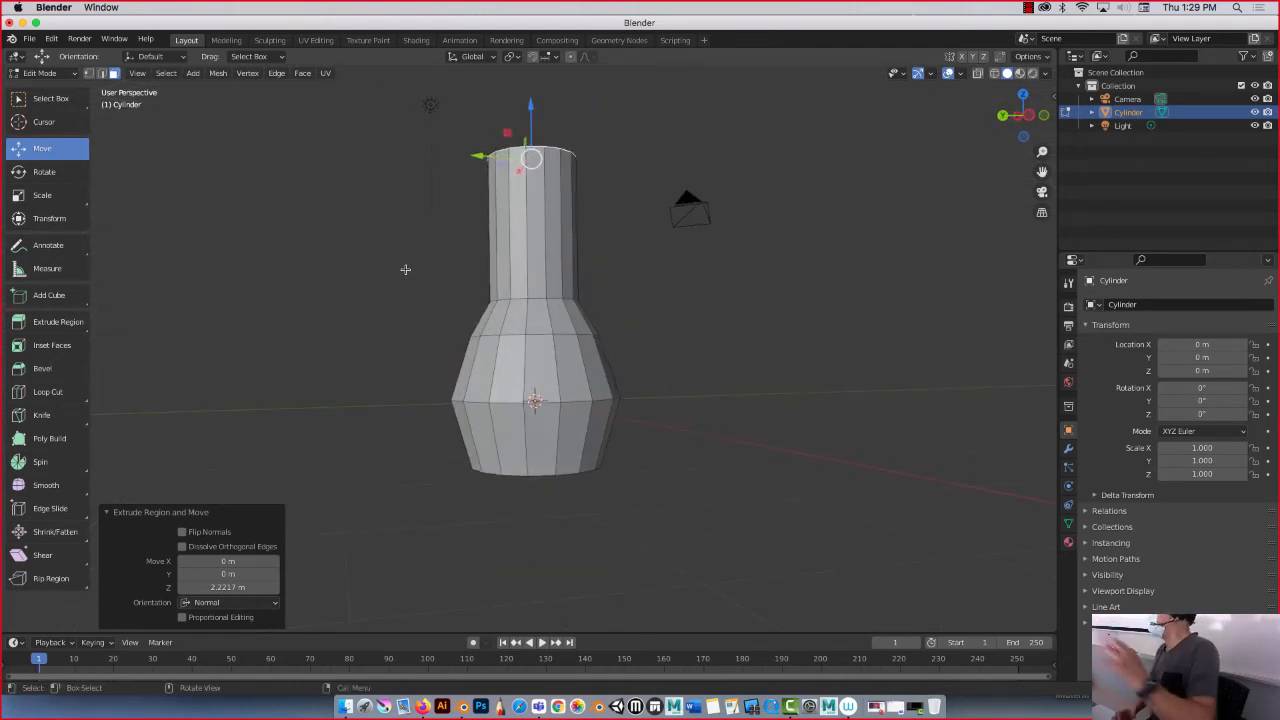
# - Check the potion bottle concept sketches in Firefox, and return to Blender
pyautogui.click(422, 706)
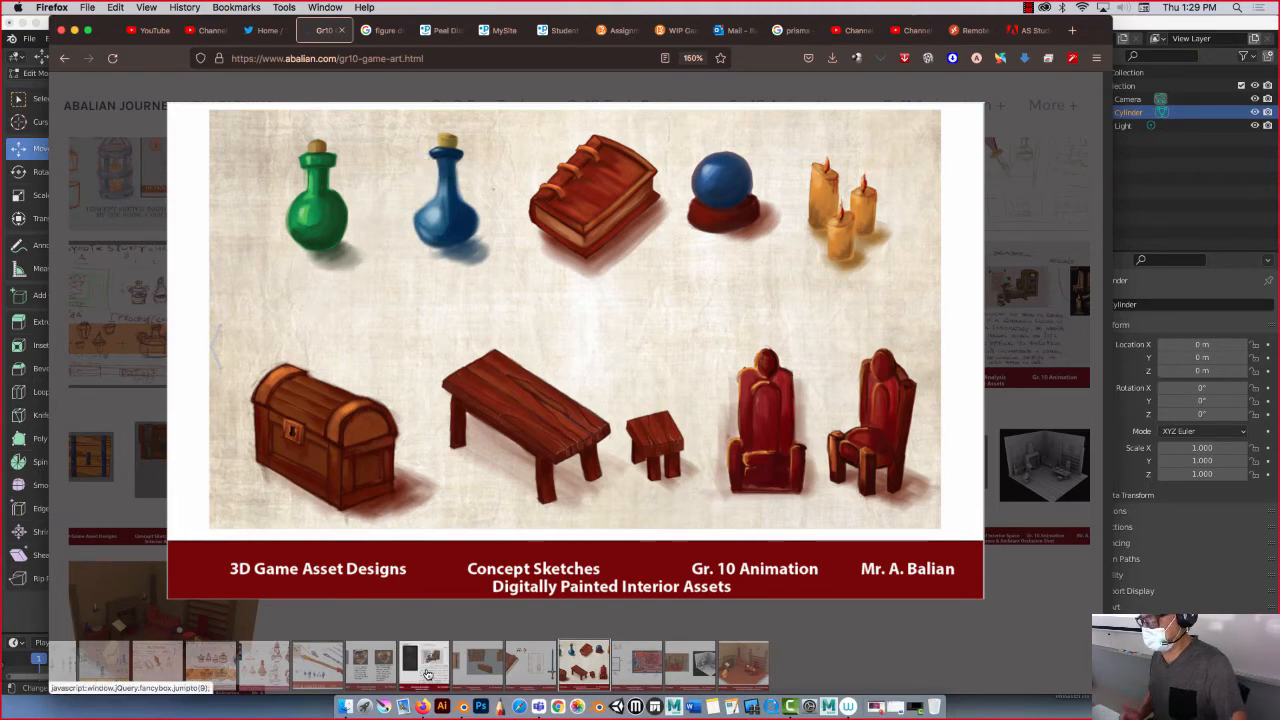
pyautogui.click(463, 707)
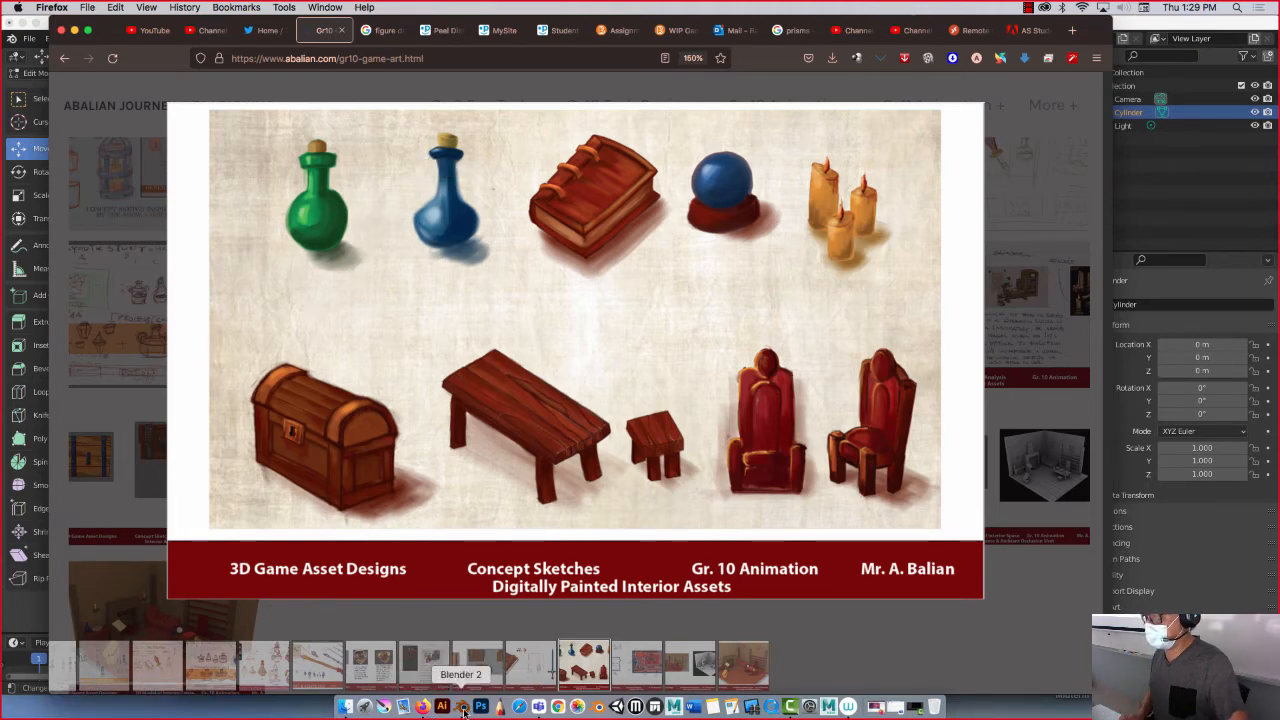
# - Extrude the top face of the neck upward about 0.23 m to form a narrow band
pyautogui.moveTo(520, 300); pyautogui.dragTo(499, 227, button='middle')
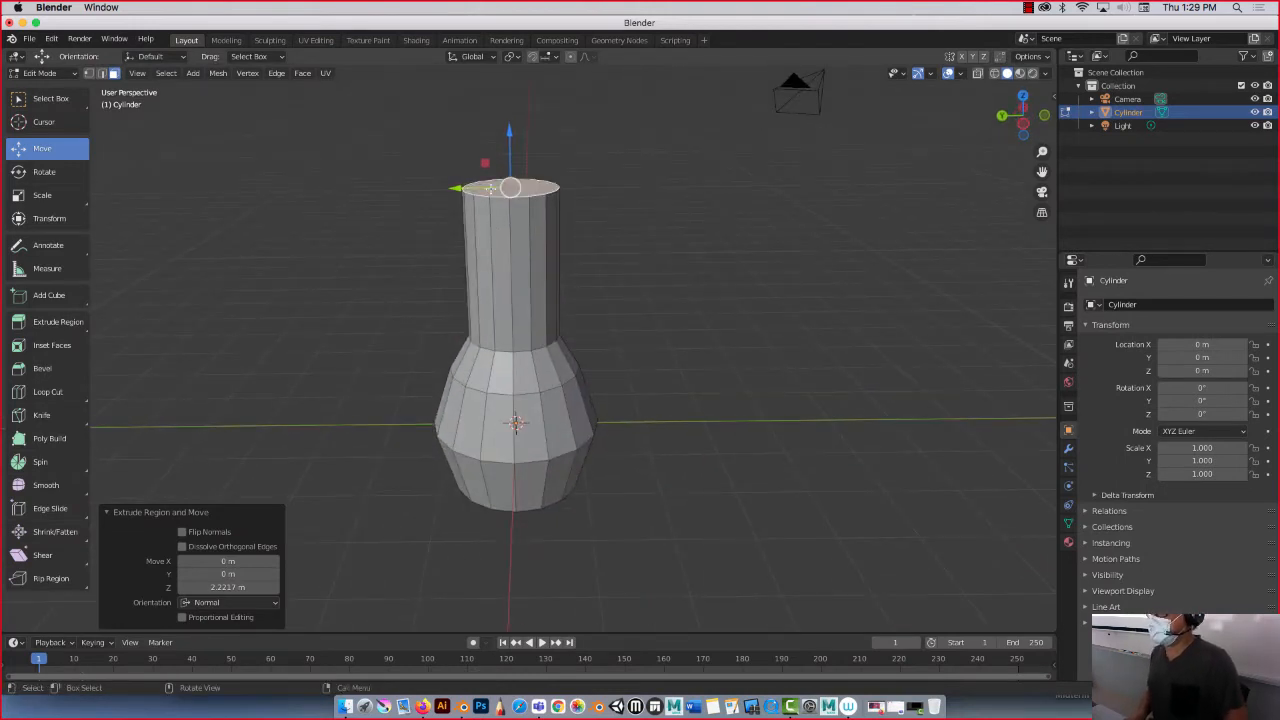
pyautogui.click(40, 322)
pyautogui.moveTo(509, 135); pyautogui.dragTo(512, 117)
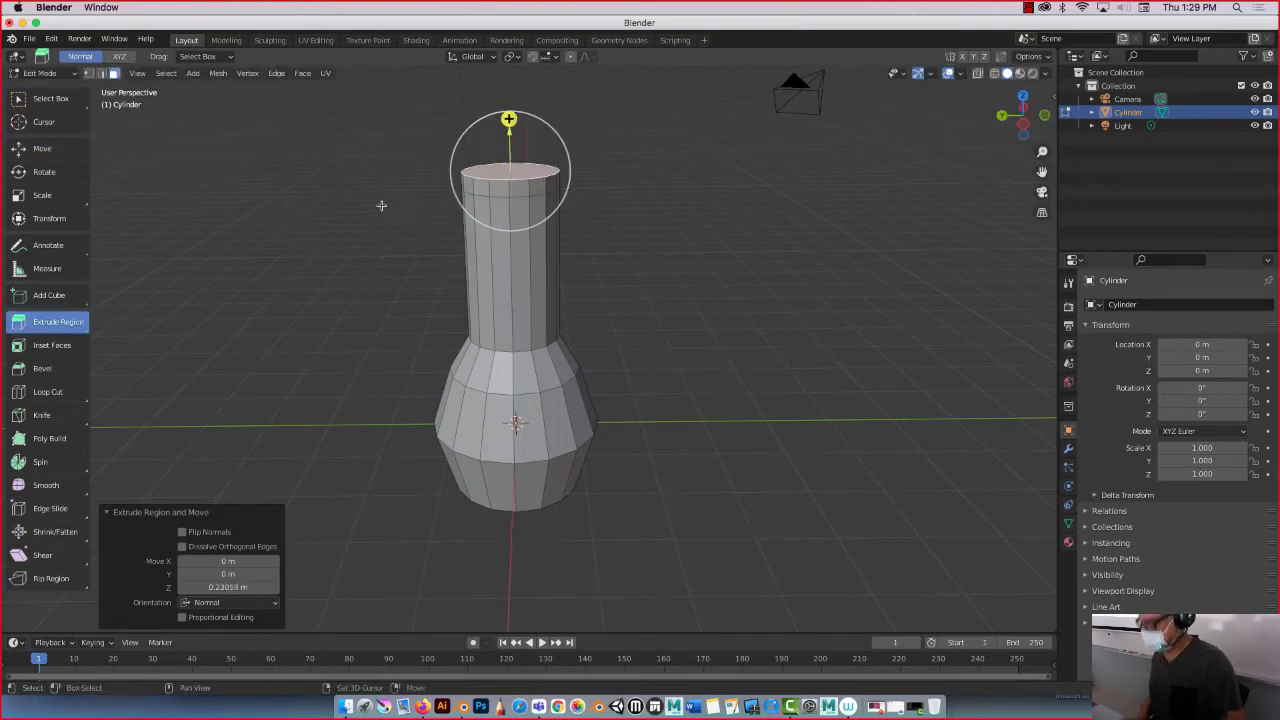
pyautogui.scroll(-5, 429, 286)
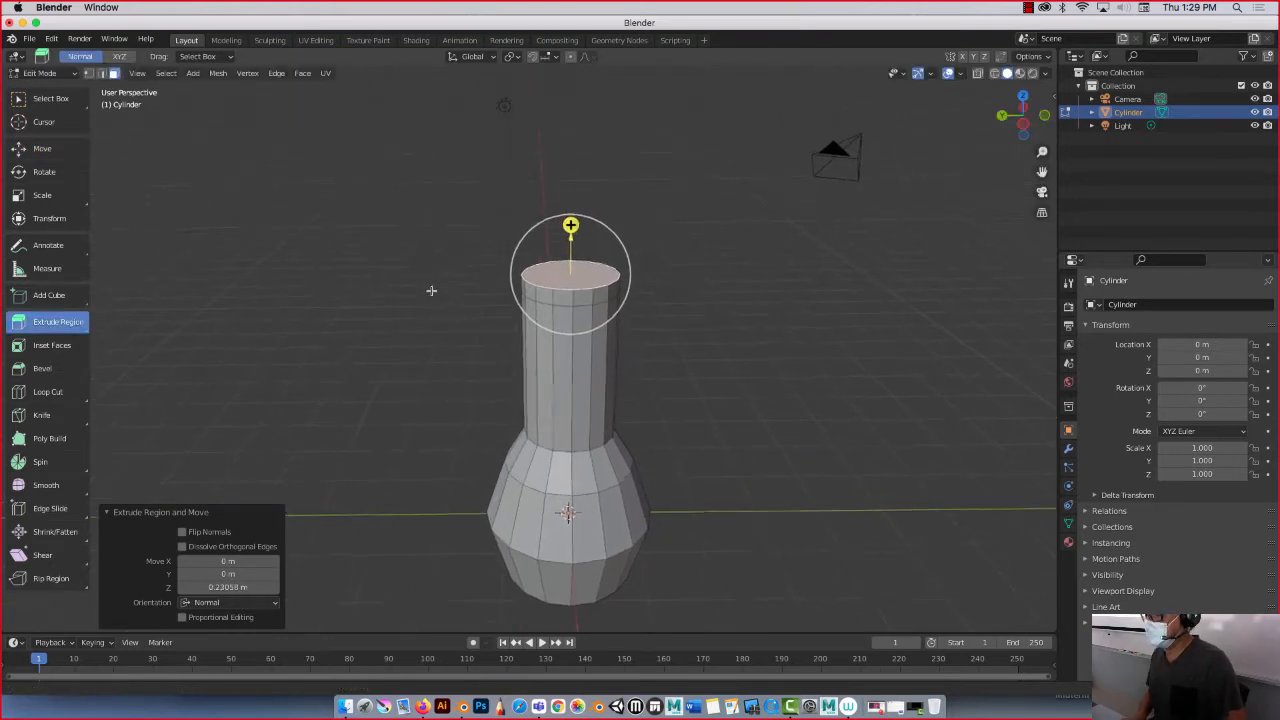
# - Select the full loop of side faces around the narrow band at the top of the neck
pyautogui.click(70, 149)
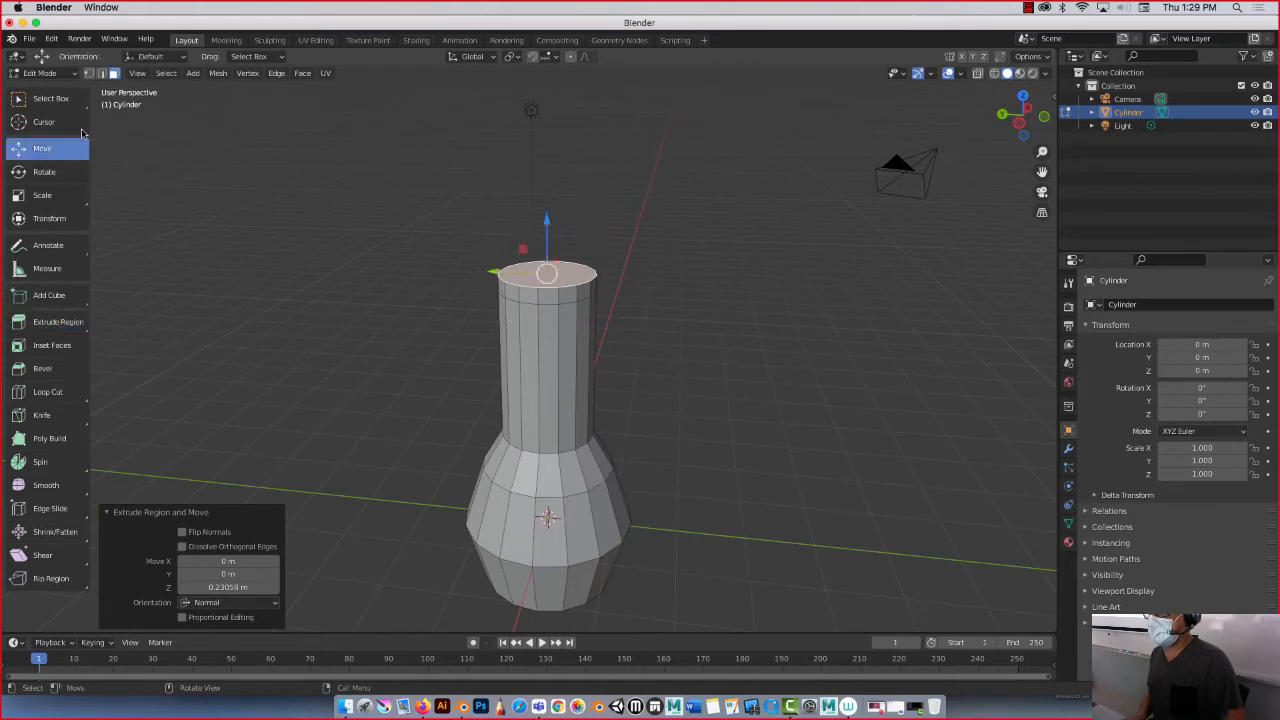
pyautogui.keyDown('alt'); pyautogui.click(536, 297); pyautogui.keyUp('alt')
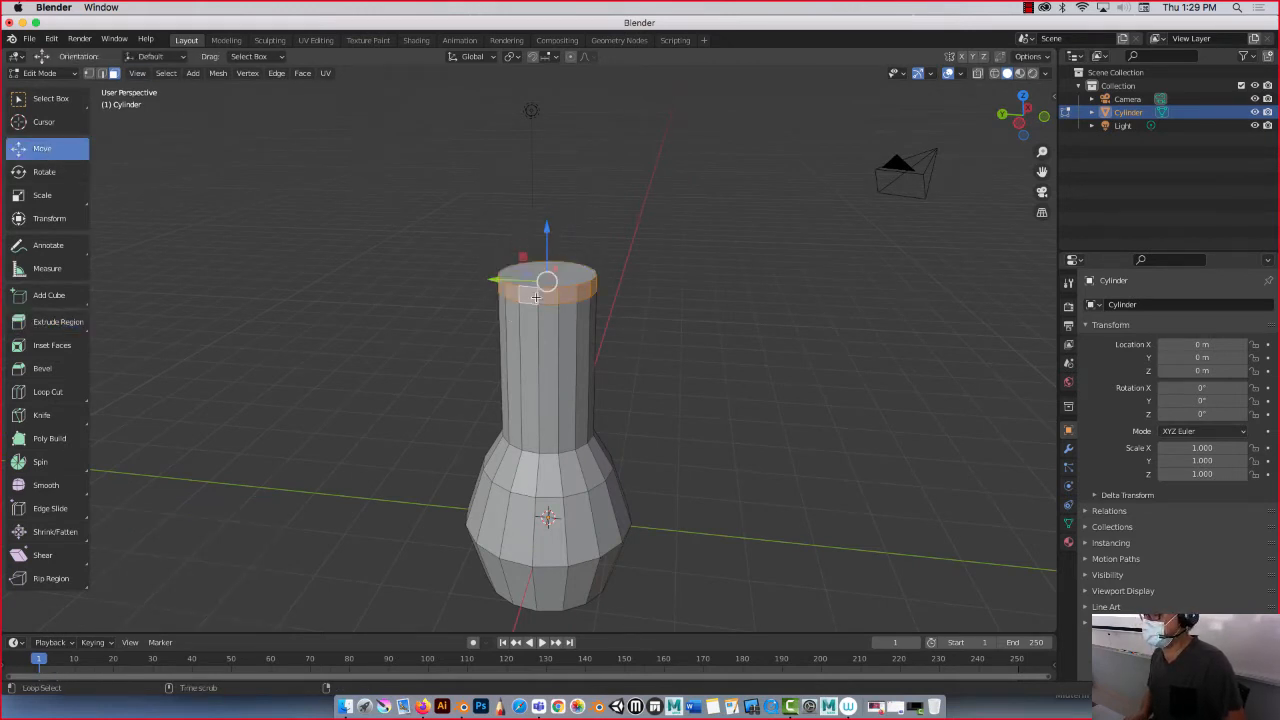
pyautogui.scroll(2, 545, 289)
pyautogui.scroll(2, 545, 289)
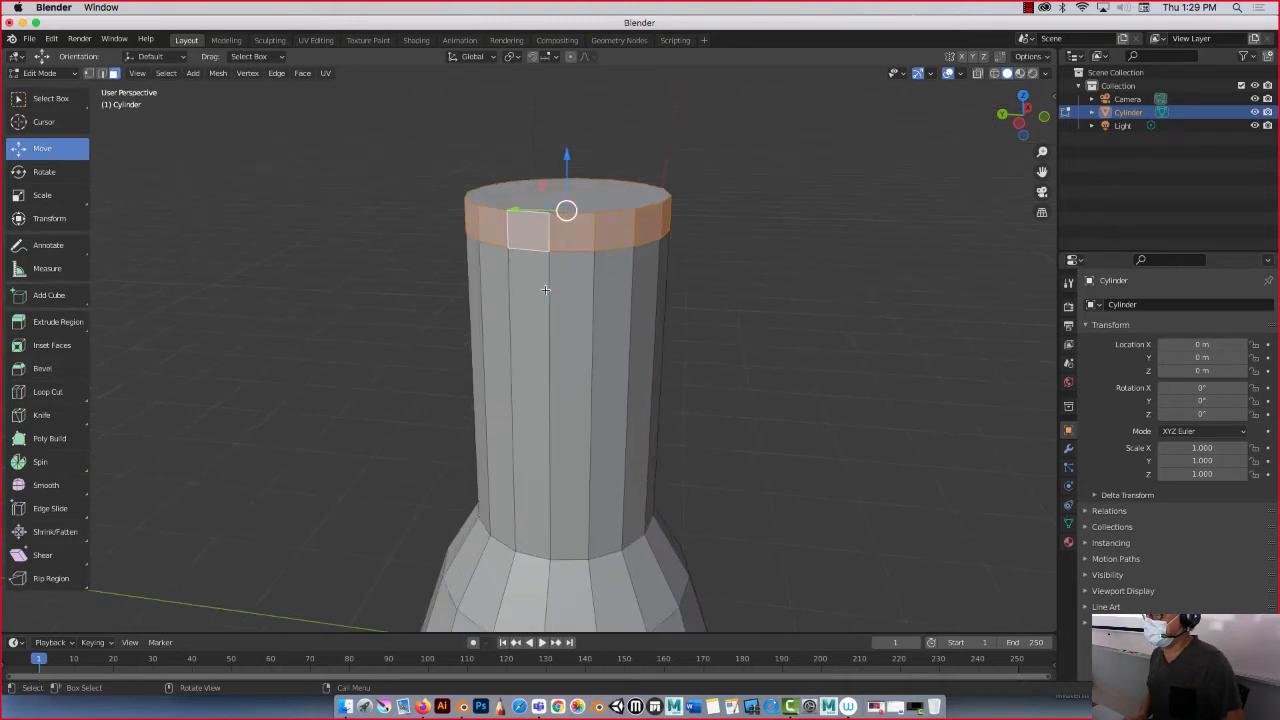
pyautogui.click(427, 216)
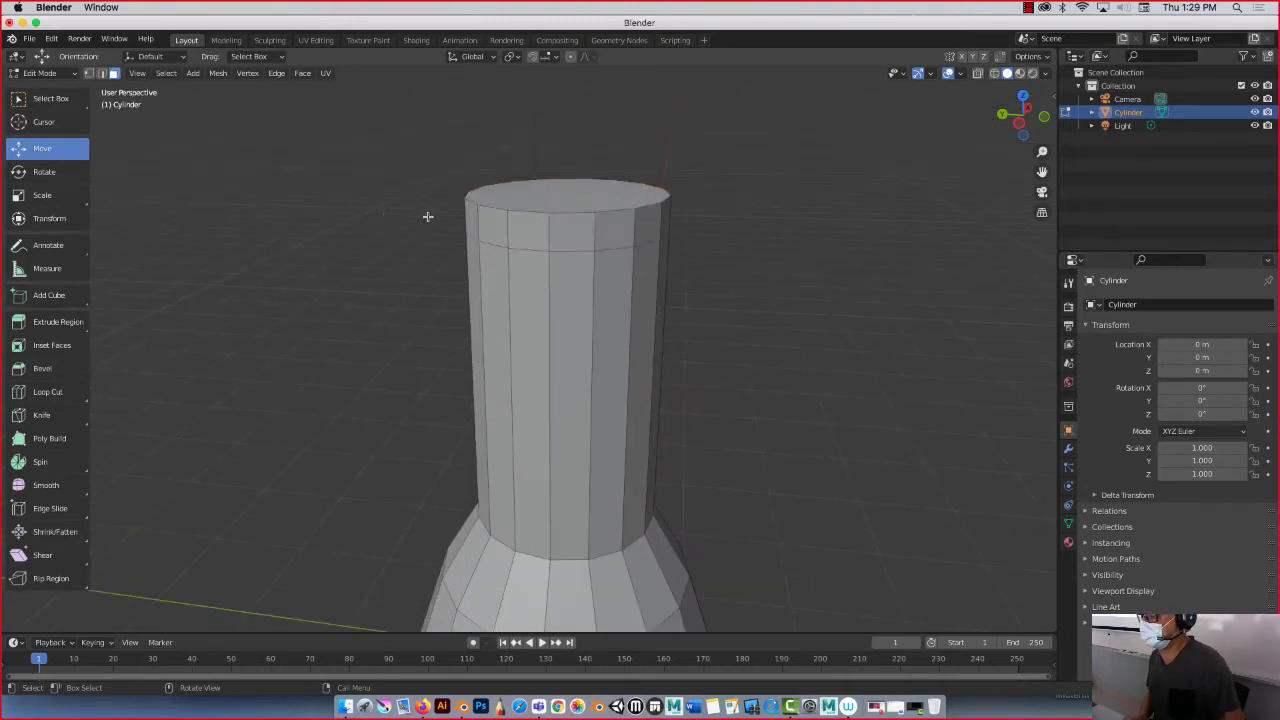
pyautogui.keyDown('alt'); pyautogui.click(546, 238); pyautogui.keyUp('alt')
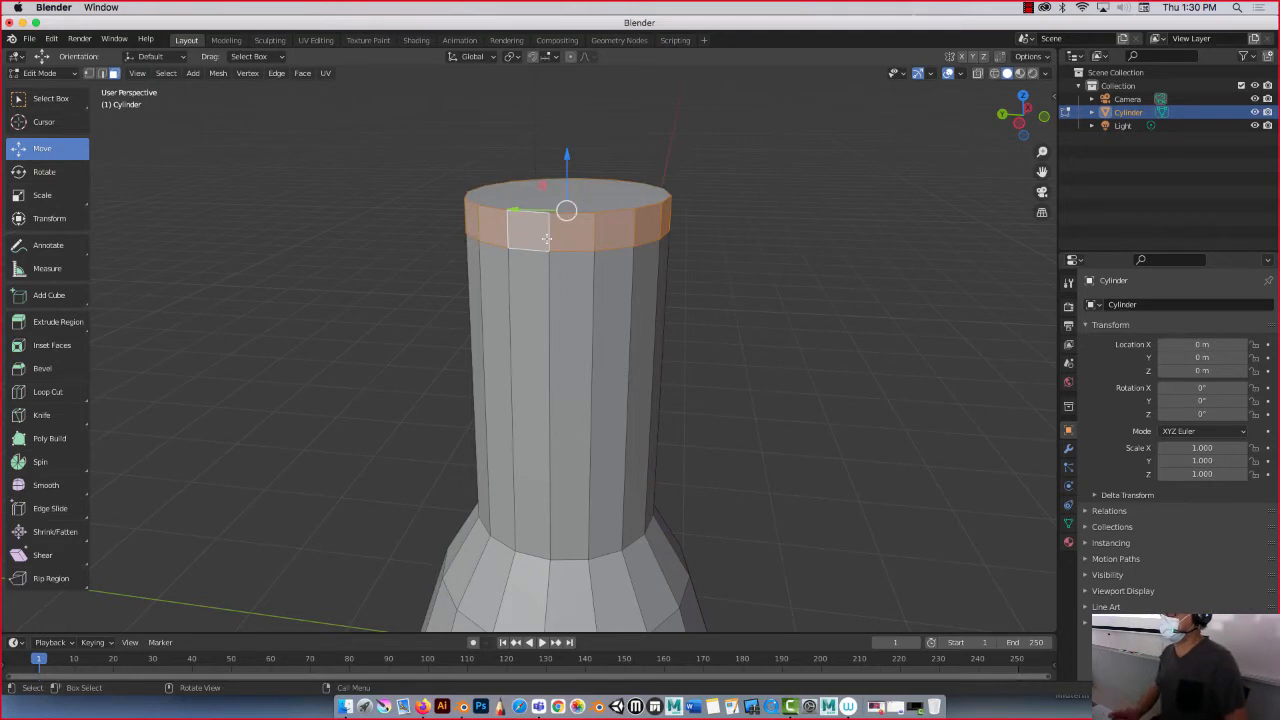
pyautogui.click(64, 330)
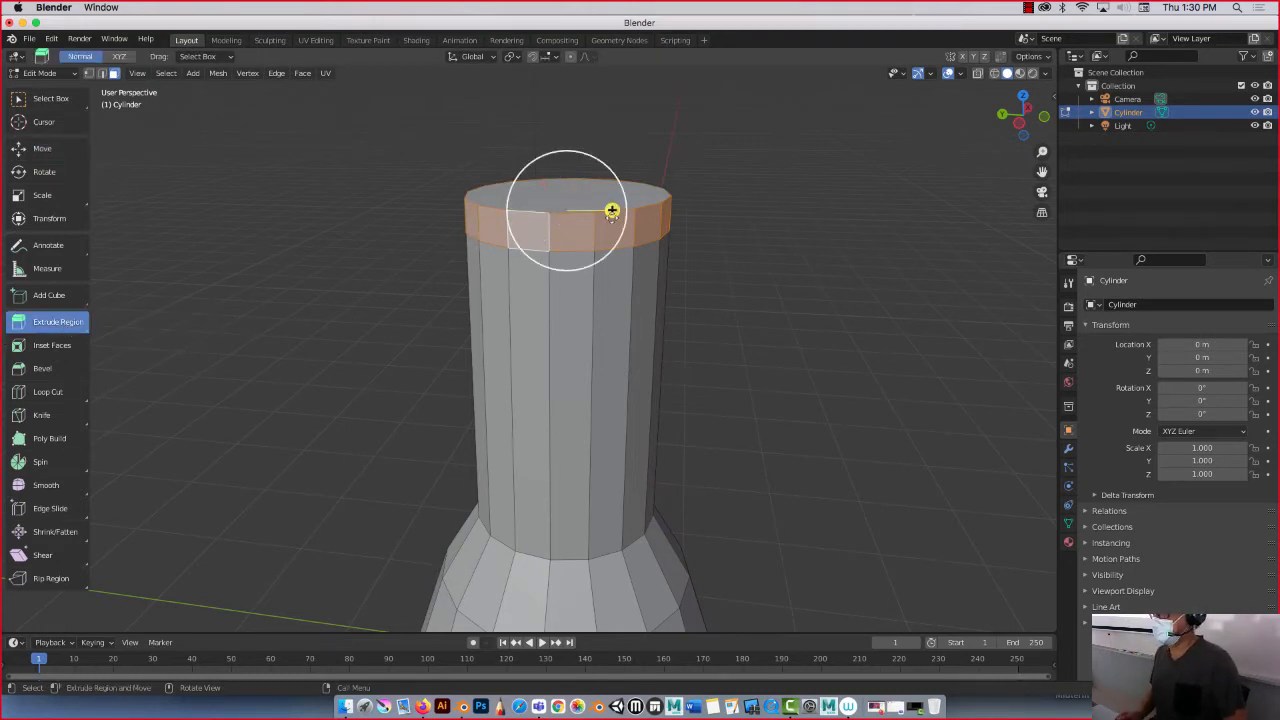
pyautogui.moveTo(611, 209); pyautogui.dragTo(470, 180)
pyautogui.hotkey('ctrl', 'z')
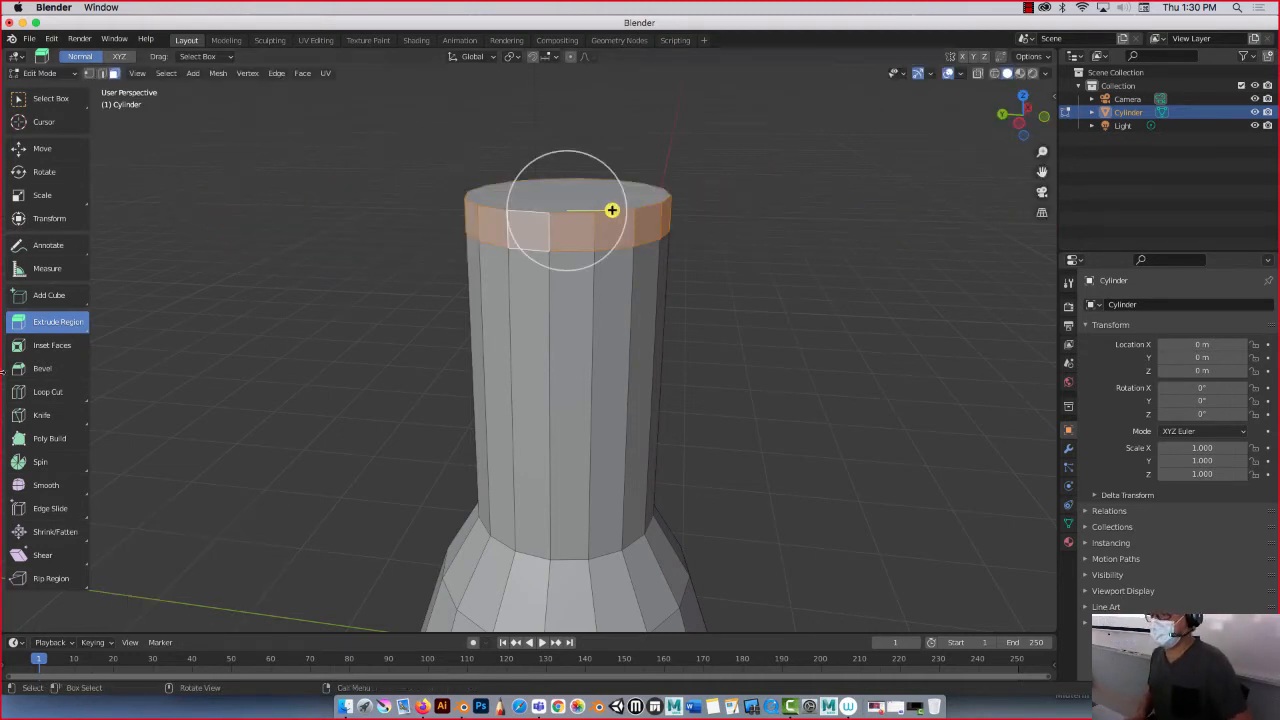
# - Extrude the selected band outward with Extrude Along Normals by about 0.25 m to form the bottle's lip
pyautogui.click(87, 333)
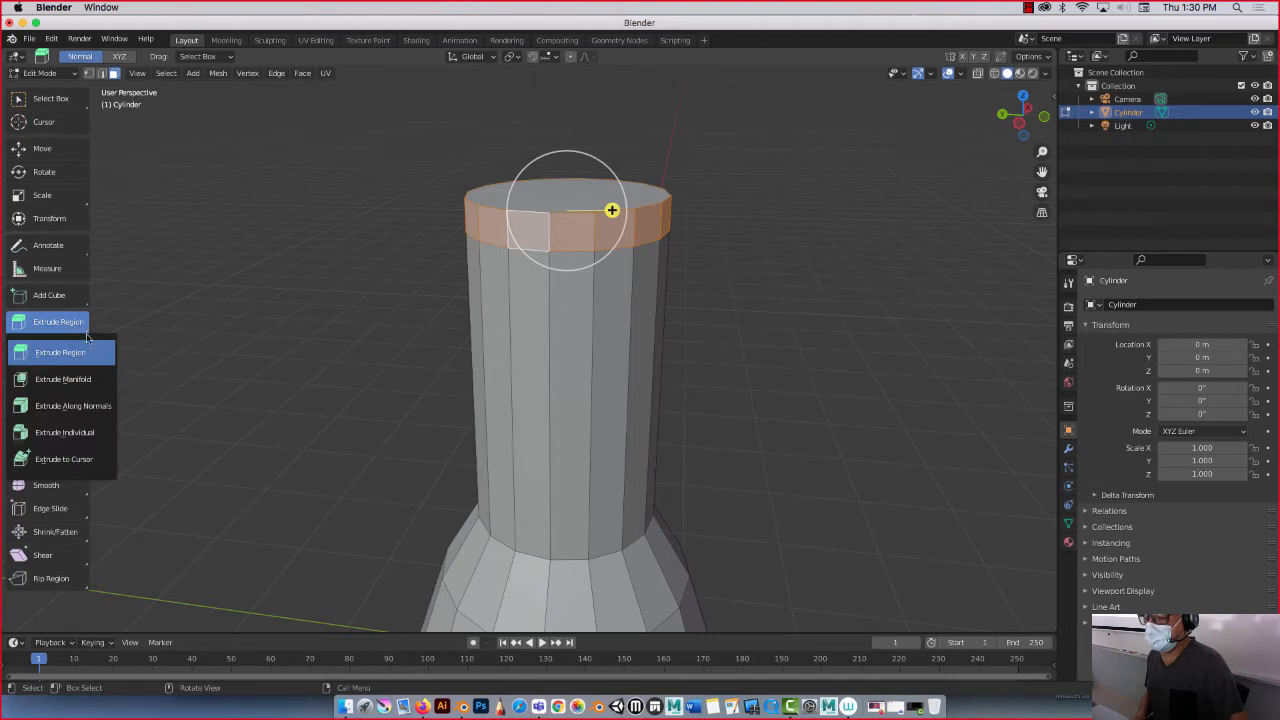
pyautogui.click(77, 408)
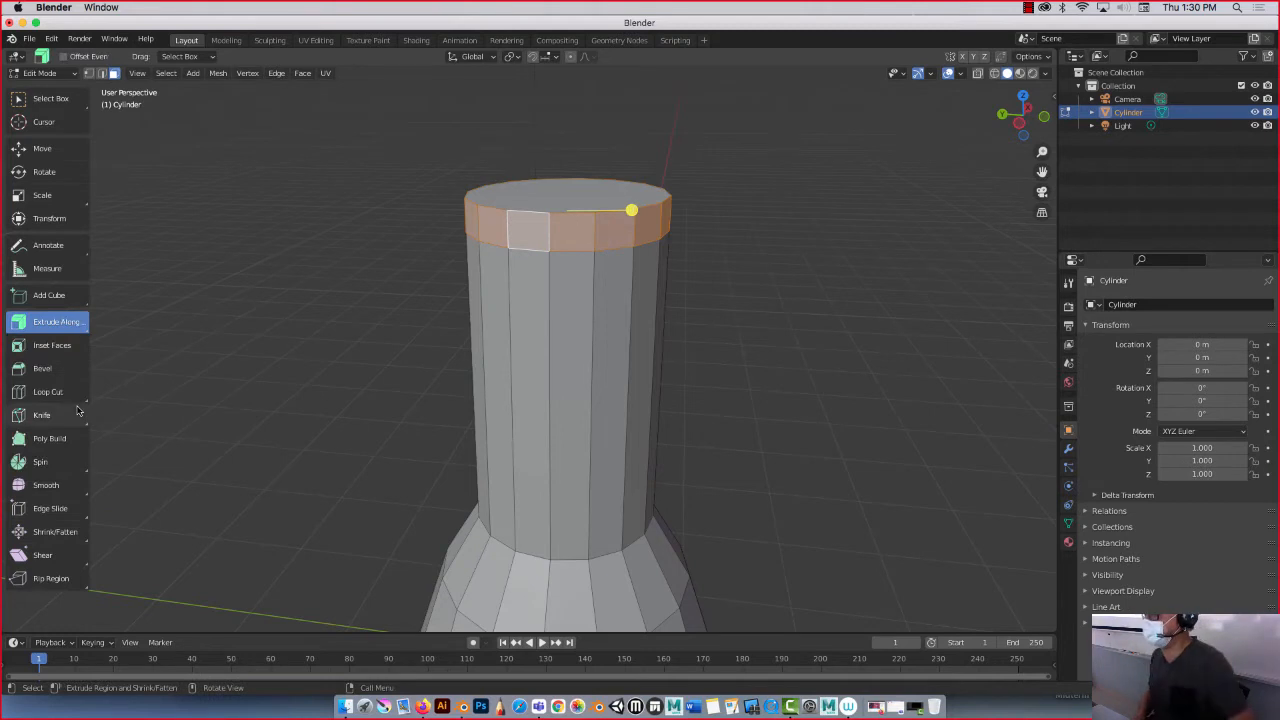
pyautogui.moveTo(633, 208); pyautogui.dragTo(528, 195)
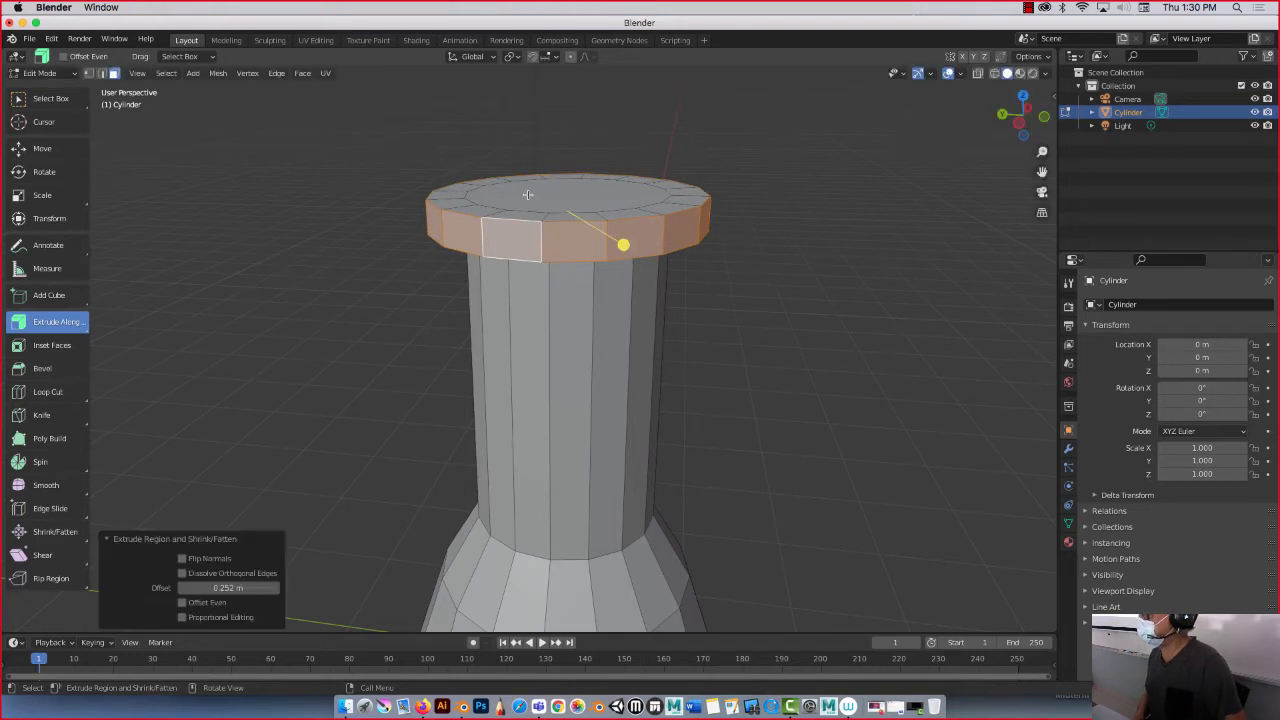
# - In edge mode, select the edge loop where the neck meets the shoulder and scale it to about 0.43
pyautogui.moveTo(465, 359); pyautogui.dragTo(465, 336, button='middle')
pyautogui.keyDown('shift'); pyautogui.moveTo(454, 351); pyautogui.dragTo(492, 182, button='middle'); pyautogui.keyUp('shift')
pyautogui.scroll(-4, 503, 200)
pyautogui.click(30, 148)
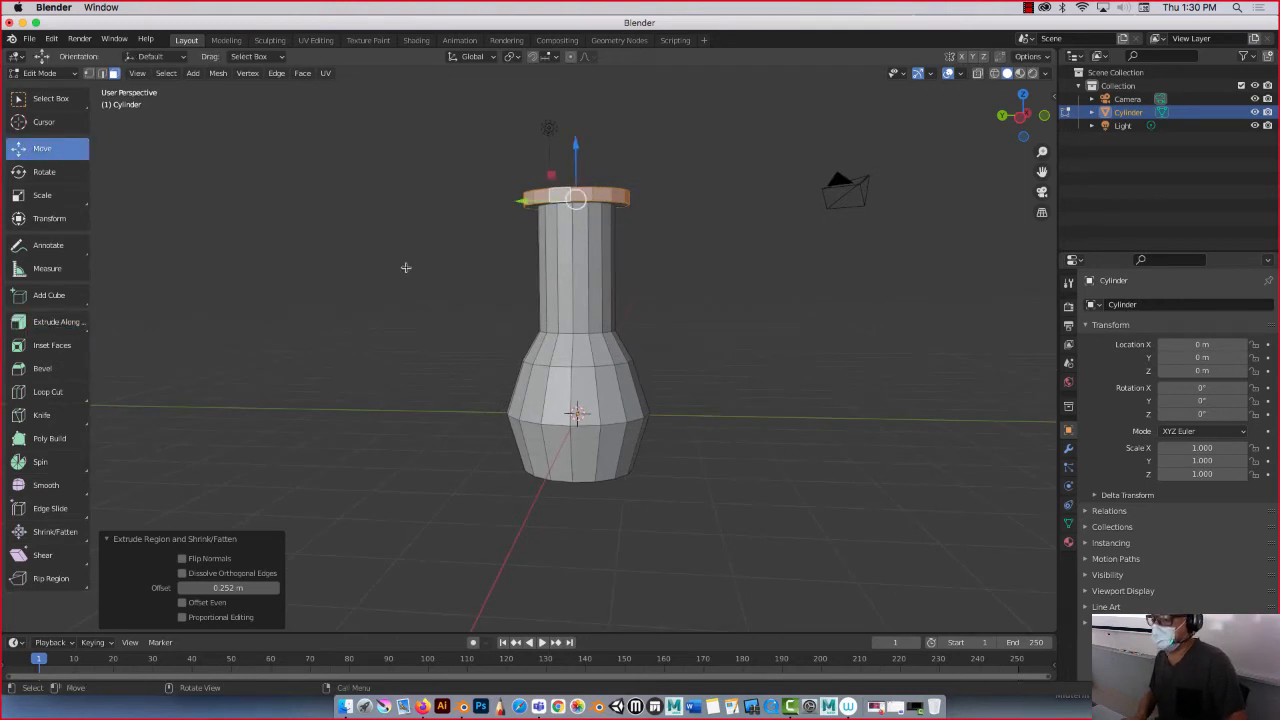
pyautogui.click(101, 74)
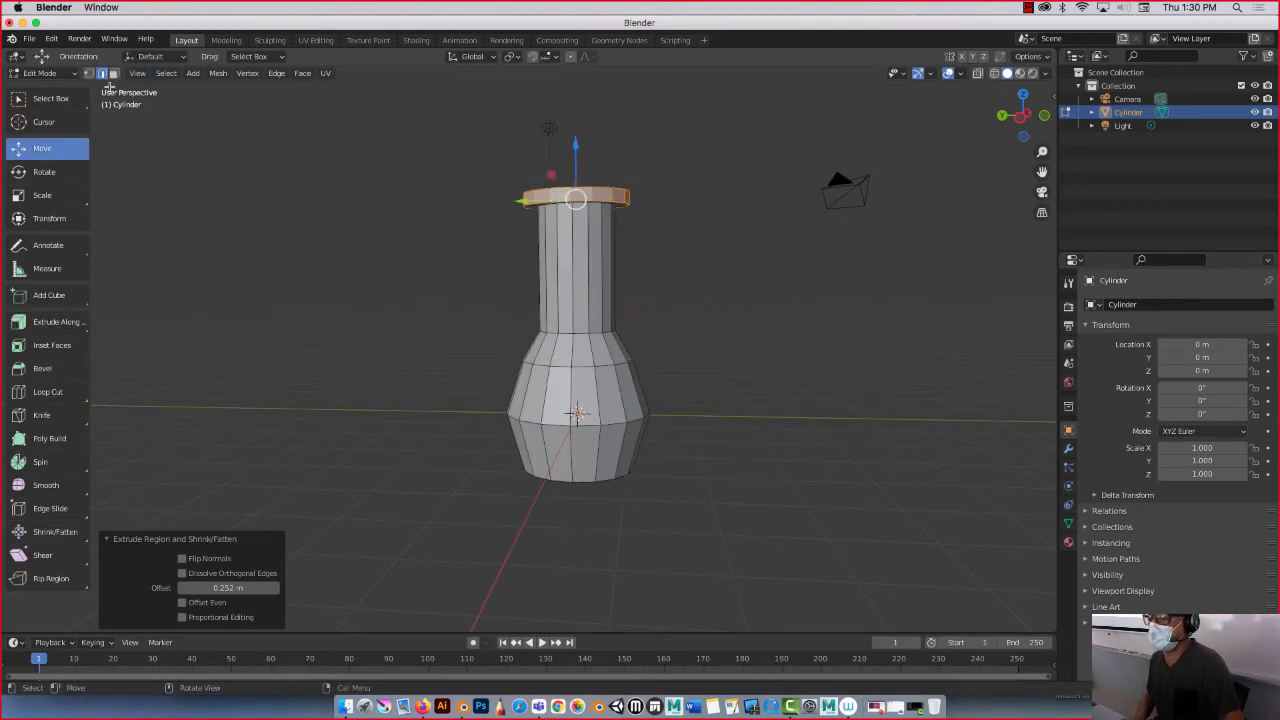
pyautogui.scroll(3, 599, 301)
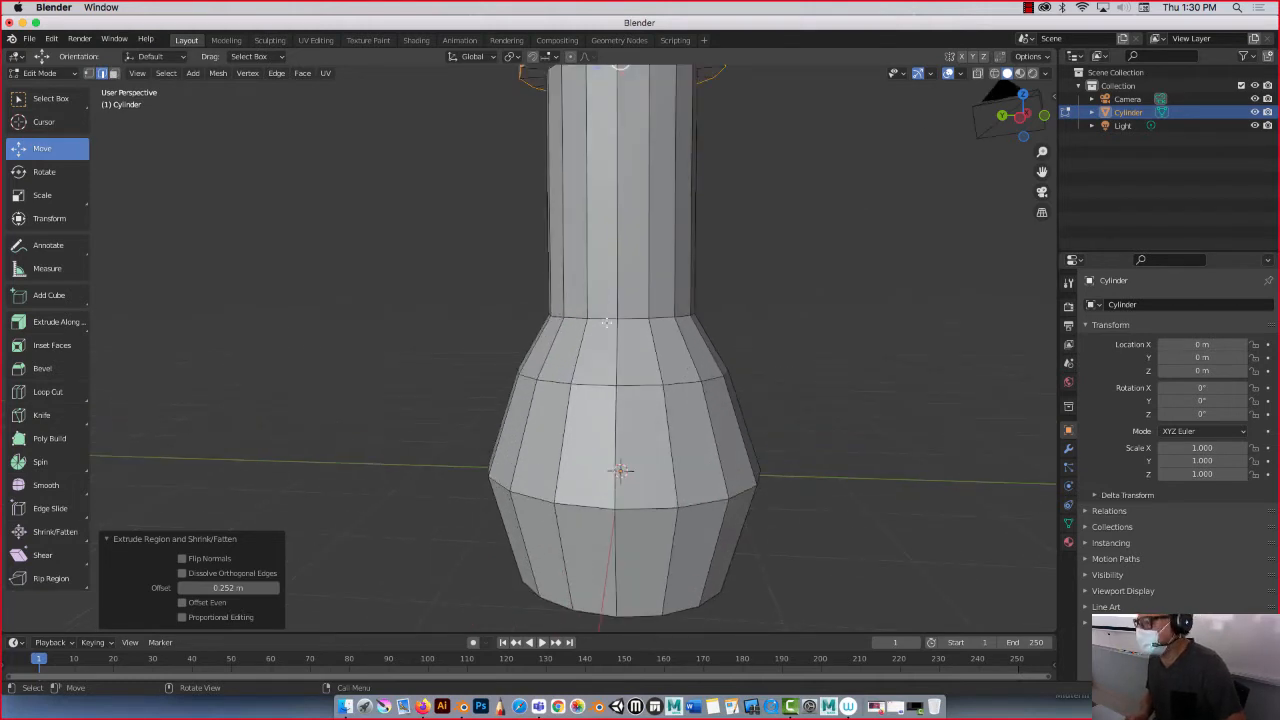
pyautogui.keyDown('alt'); pyautogui.click(608, 320); pyautogui.keyUp('alt')
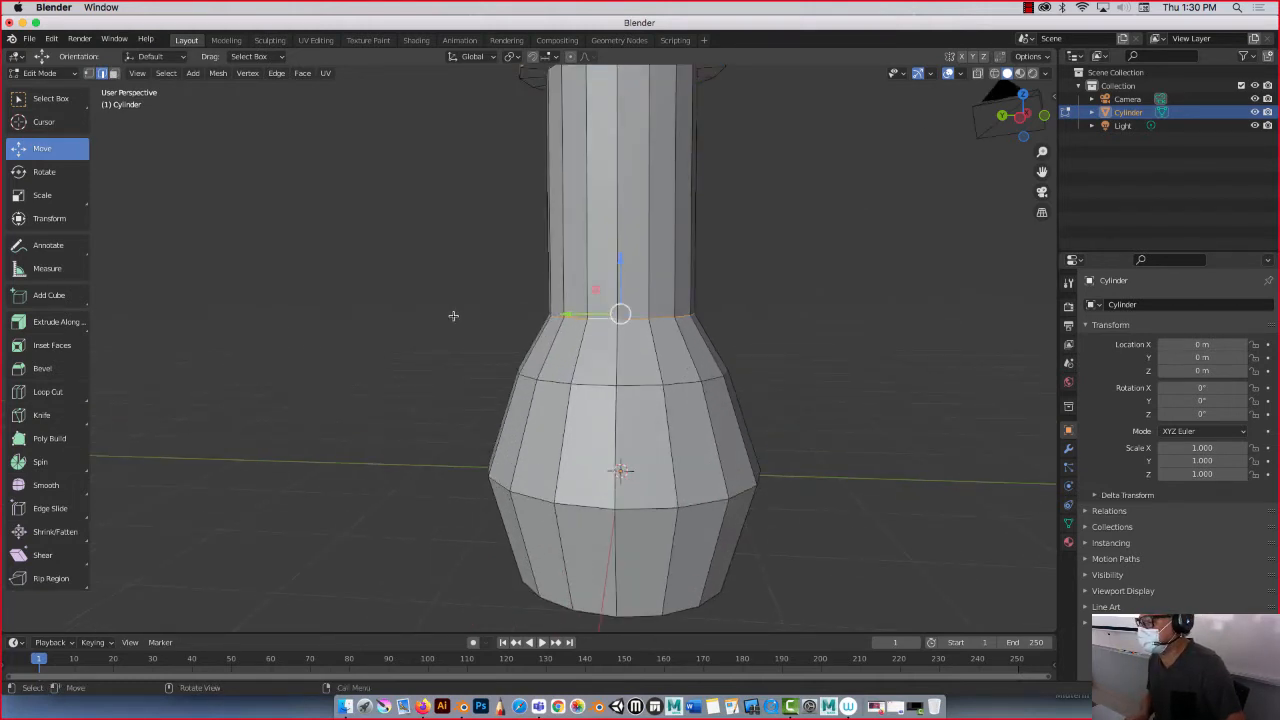
pyautogui.moveTo(452, 316); pyautogui.dragTo(396, 344, button='middle')
pyautogui.press('s')
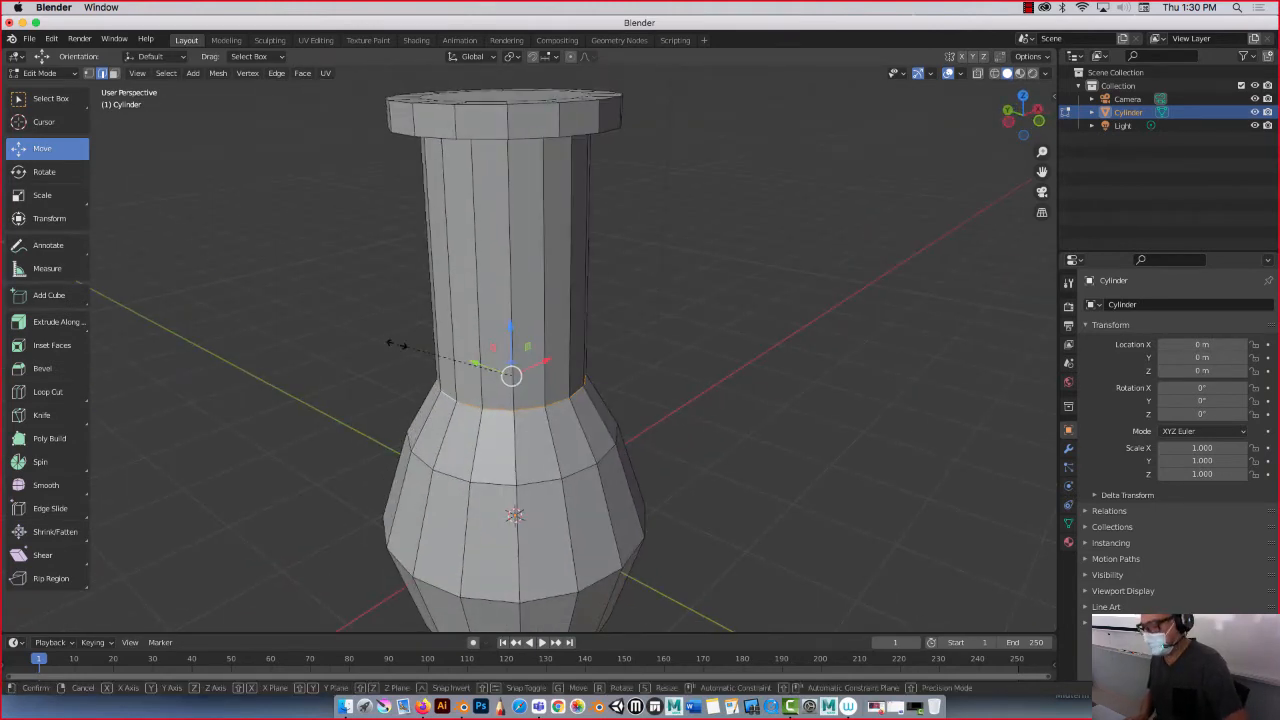
pyautogui.click(463, 358)
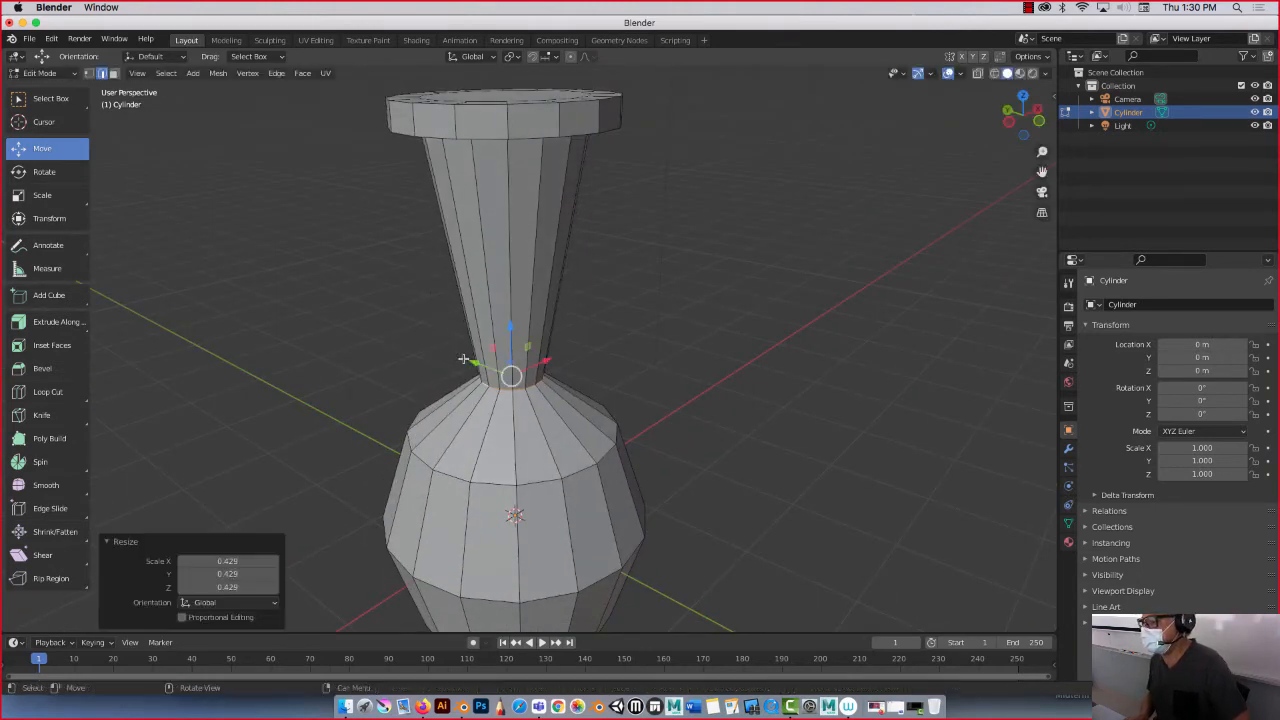
# - Select the edge loop between the shoulder and the body and scale it slightly inward
pyautogui.moveTo(415, 394); pyautogui.dragTo(448, 357, button='middle')
pyautogui.keyDown('alt'); pyautogui.click(467, 358); pyautogui.keyUp('alt')
pyautogui.press('s')
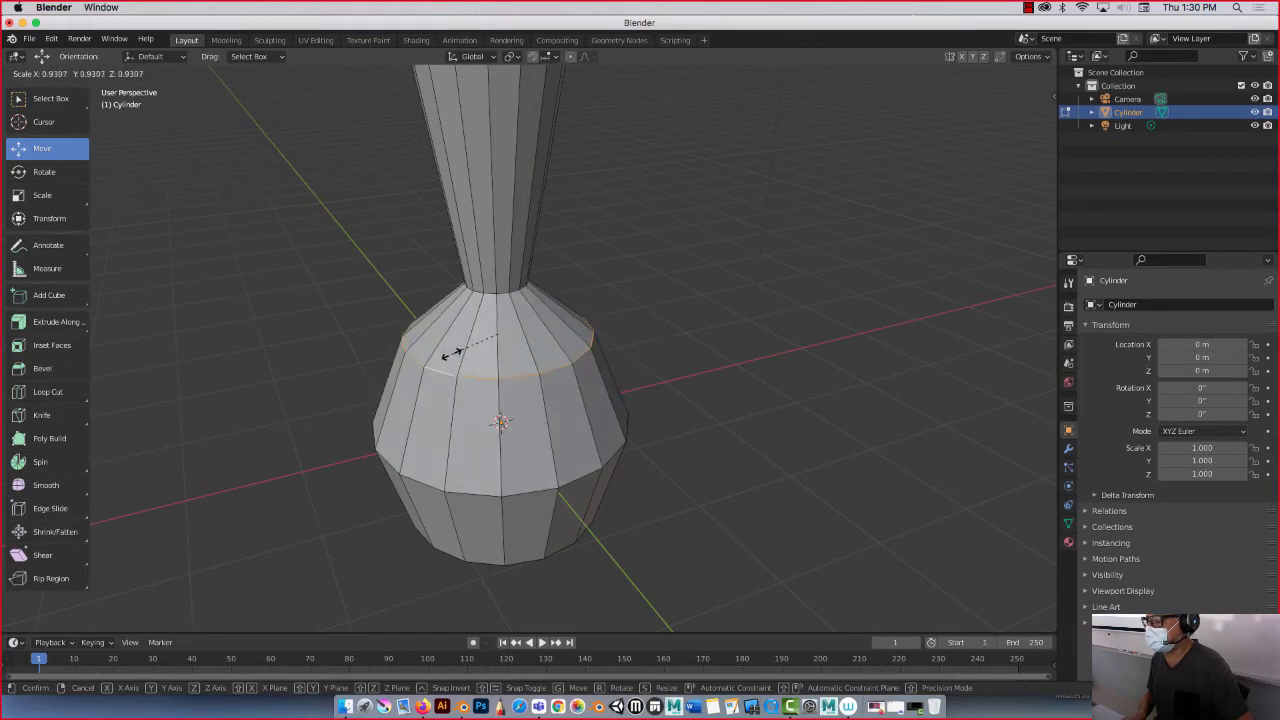
pyautogui.click(464, 348)
# - Select the edge loop around the bottle's base and scale it to about 0.89
pyautogui.moveTo(466, 347); pyautogui.dragTo(484, 459, button='middle')
pyautogui.keyDown('alt'); pyautogui.click(490, 411); pyautogui.keyUp('alt')
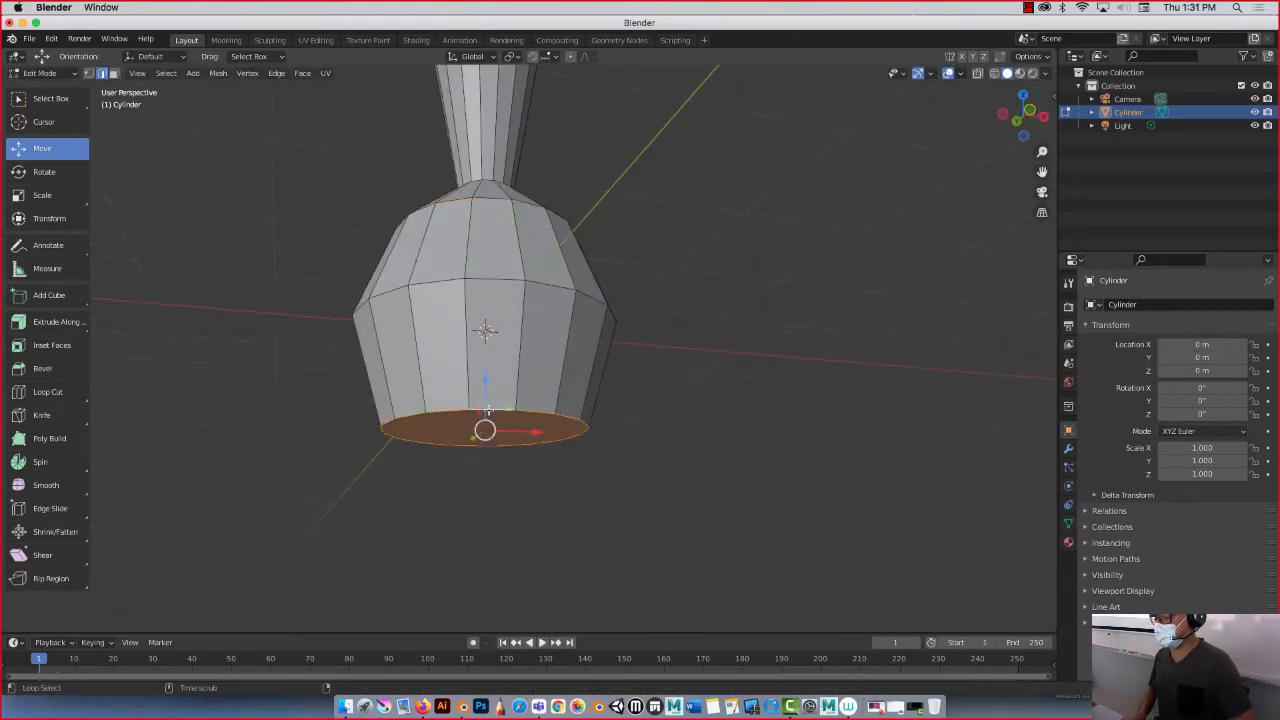
pyautogui.moveTo(498, 395); pyautogui.dragTo(493, 427, button='middle')
pyautogui.press('s')
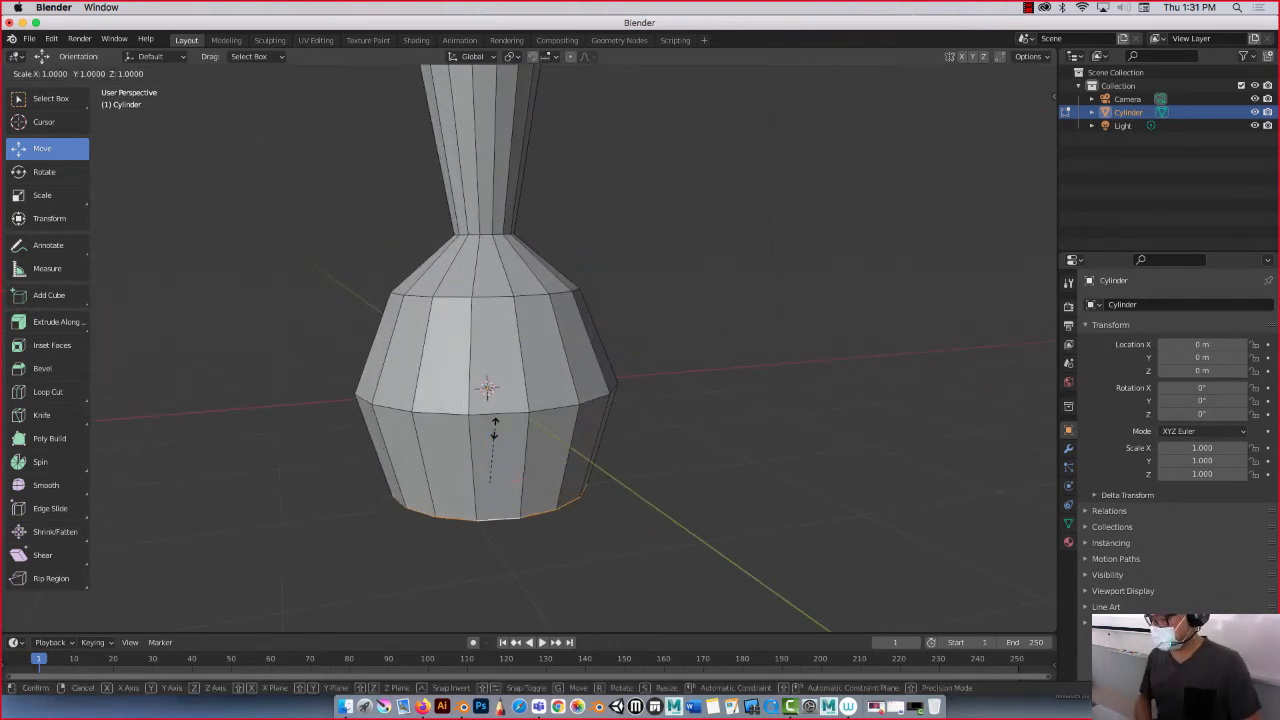
pyautogui.click(460, 443)
# - Switch the viewport to the back orthographic view of the bottle
pyautogui.scroll(-5, 460, 443)
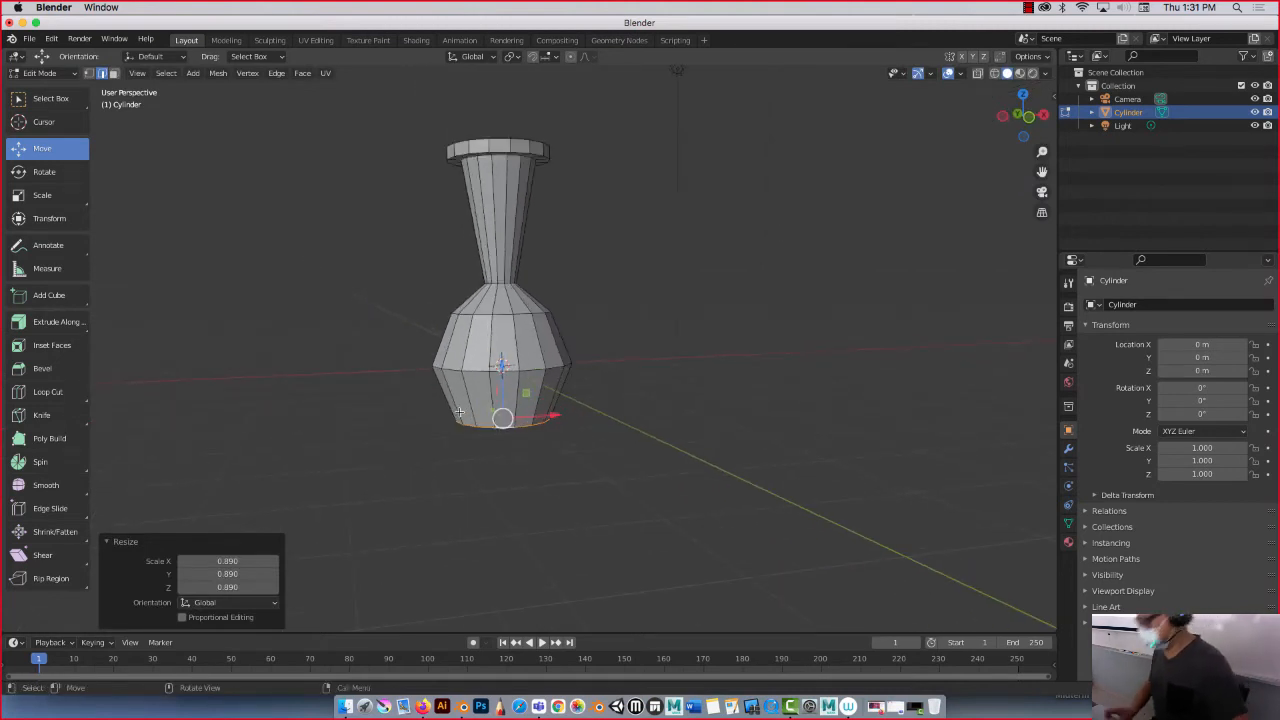
pyautogui.press('KP_1')
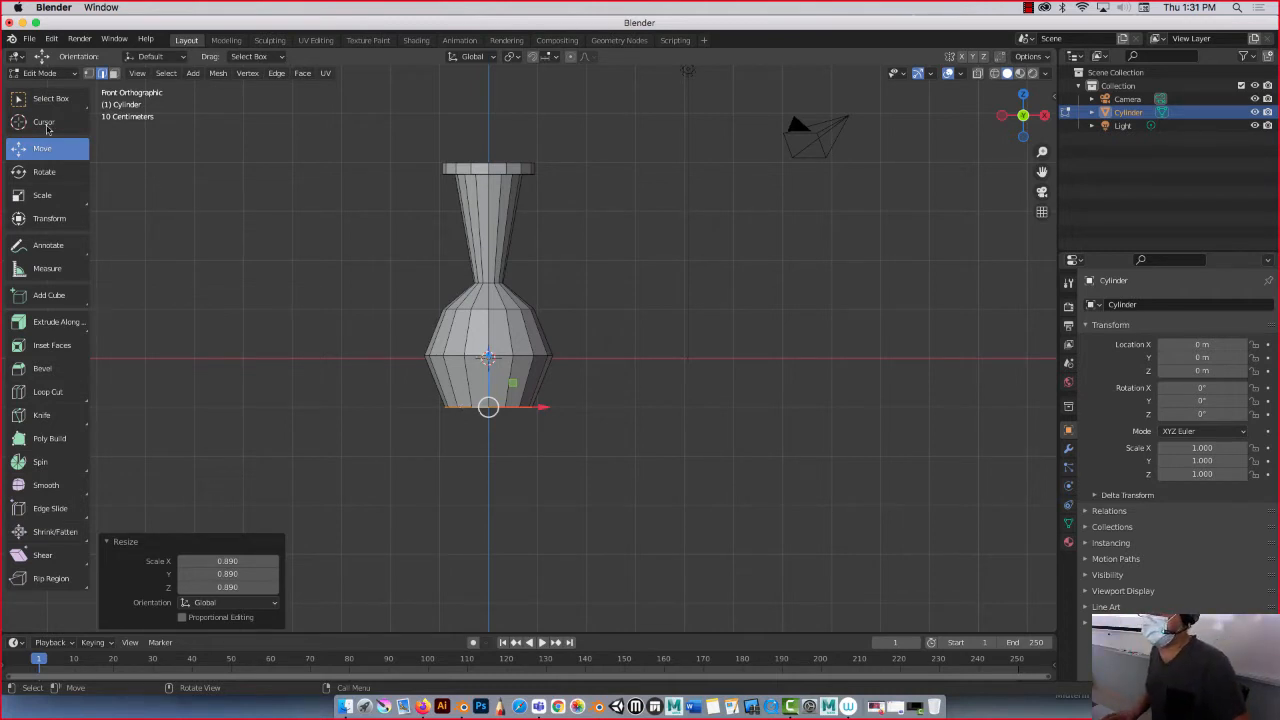
pyautogui.click(137, 73)
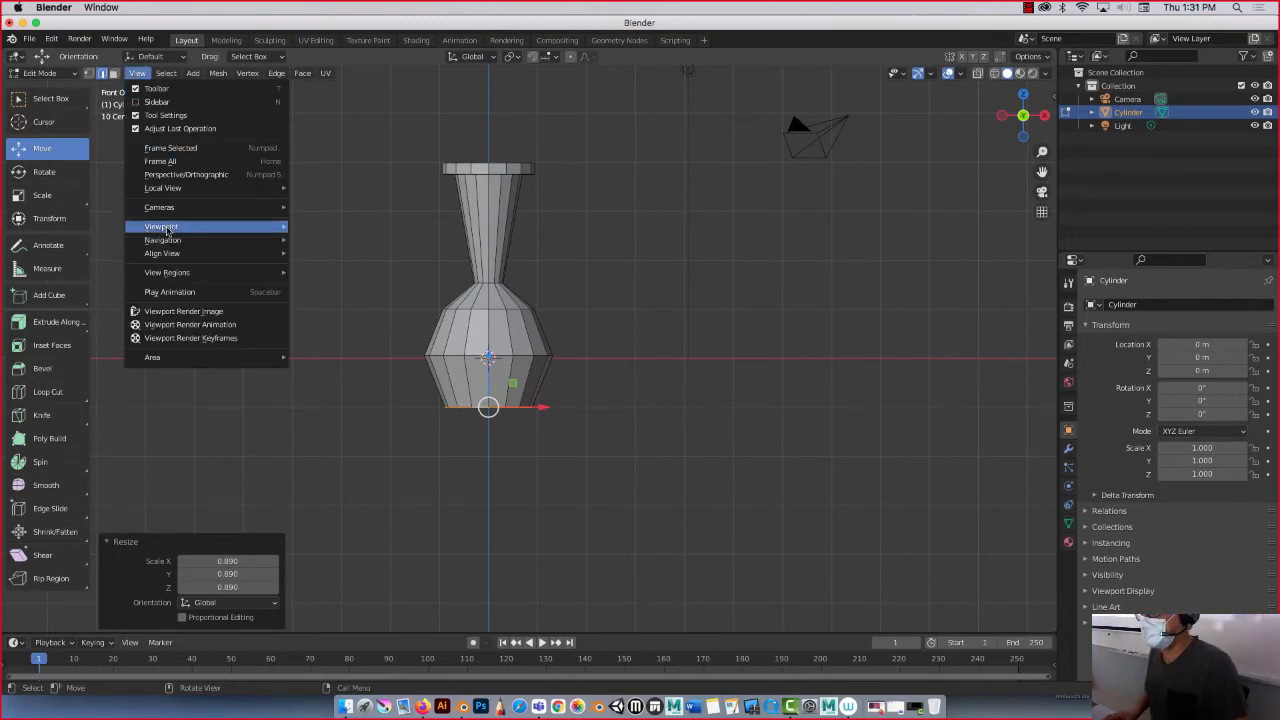
pyautogui.moveTo(168, 231)
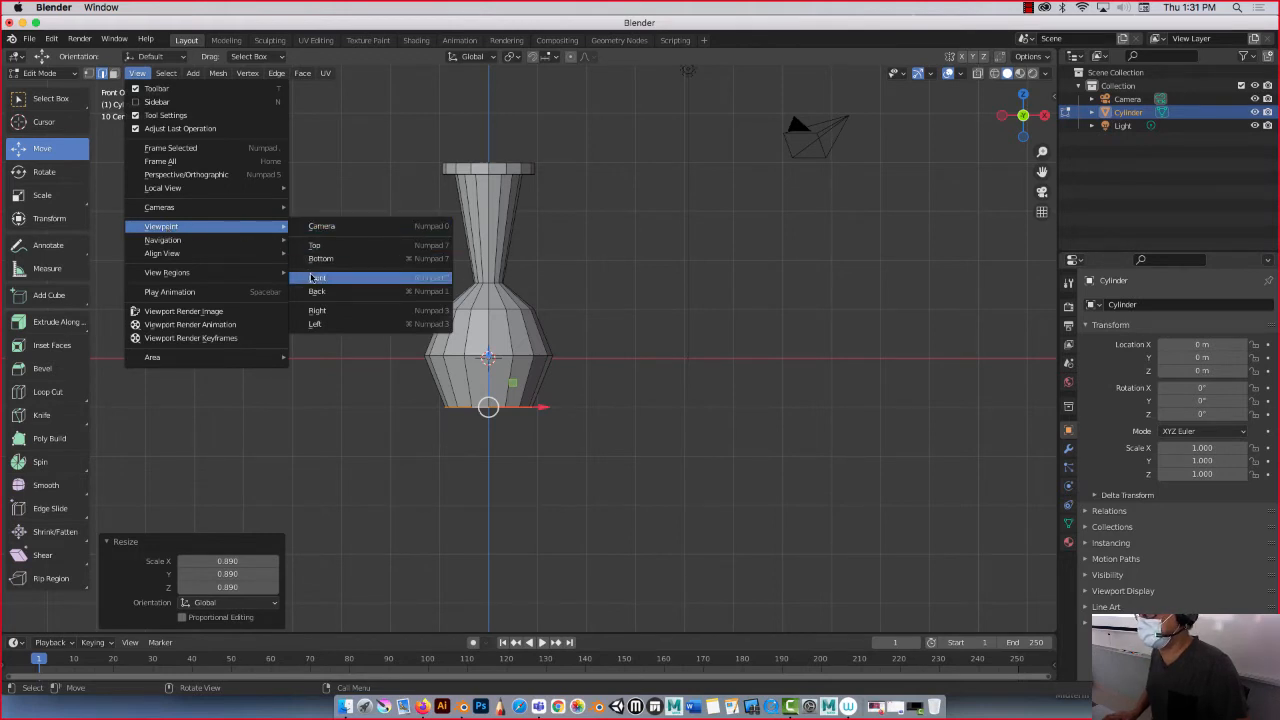
pyautogui.click(440, 294)
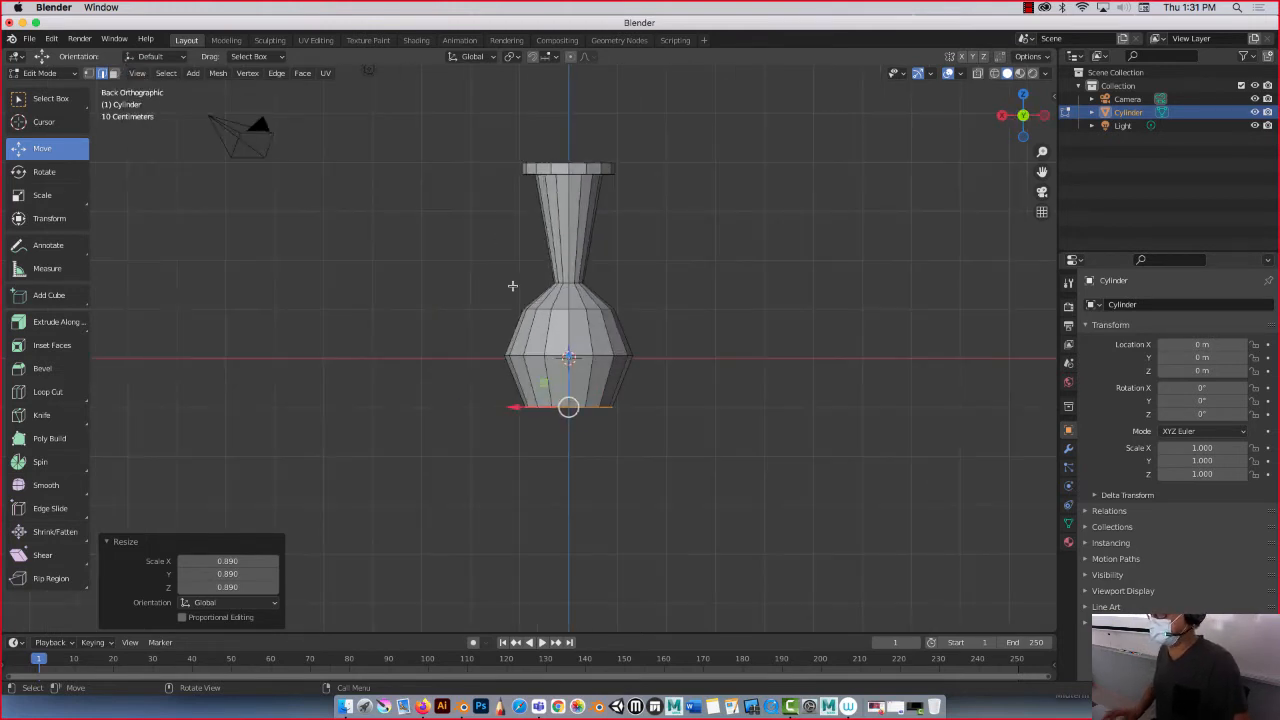
pyautogui.scroll(2, 588, 255)
pyautogui.scroll(-2, 594, 252)
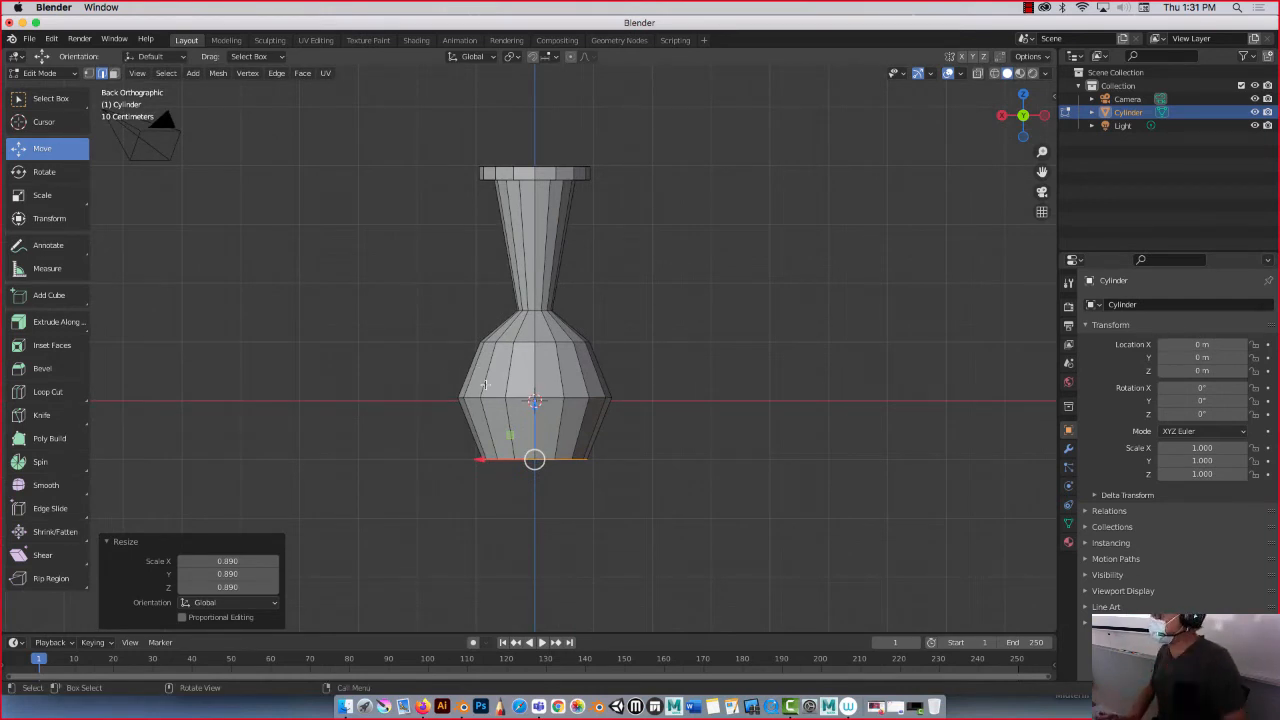
# - Add one loop cut around the upper body above the widest ring and scale it to about 1.1
pyautogui.click(50, 393)
pyautogui.moveTo(468, 364); pyautogui.dragTo(466, 366)
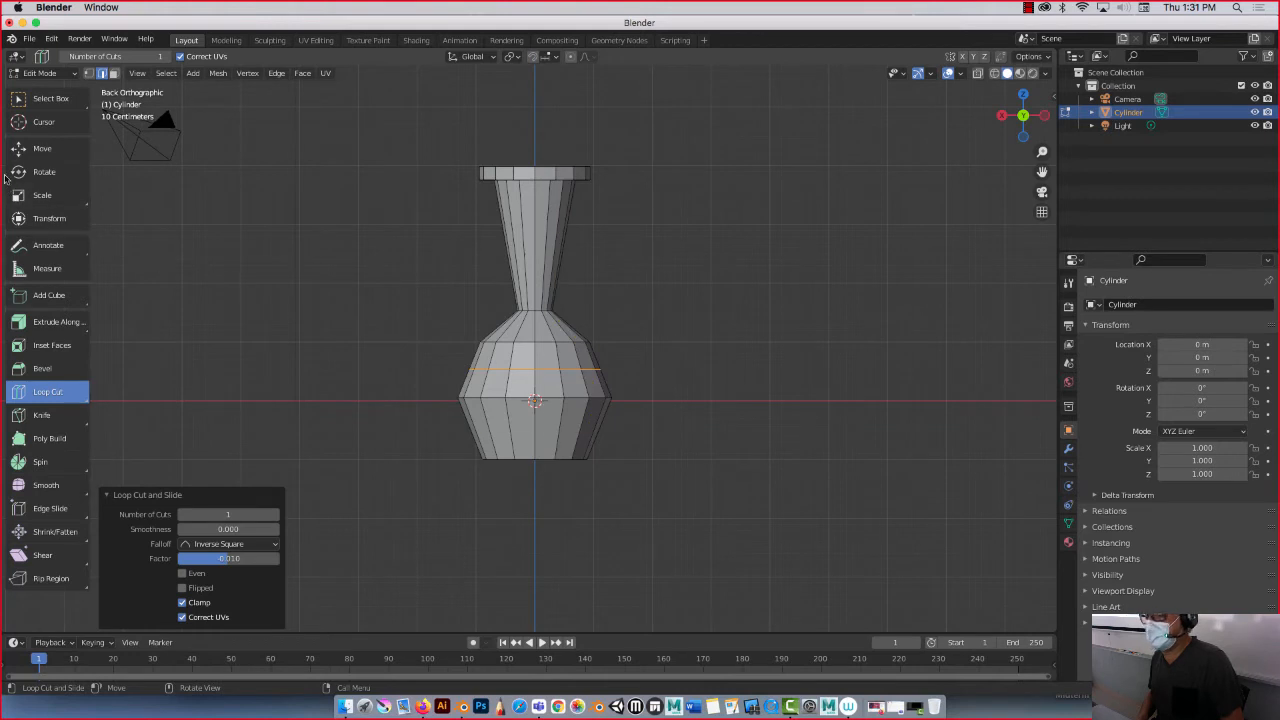
pyautogui.click(42, 148)
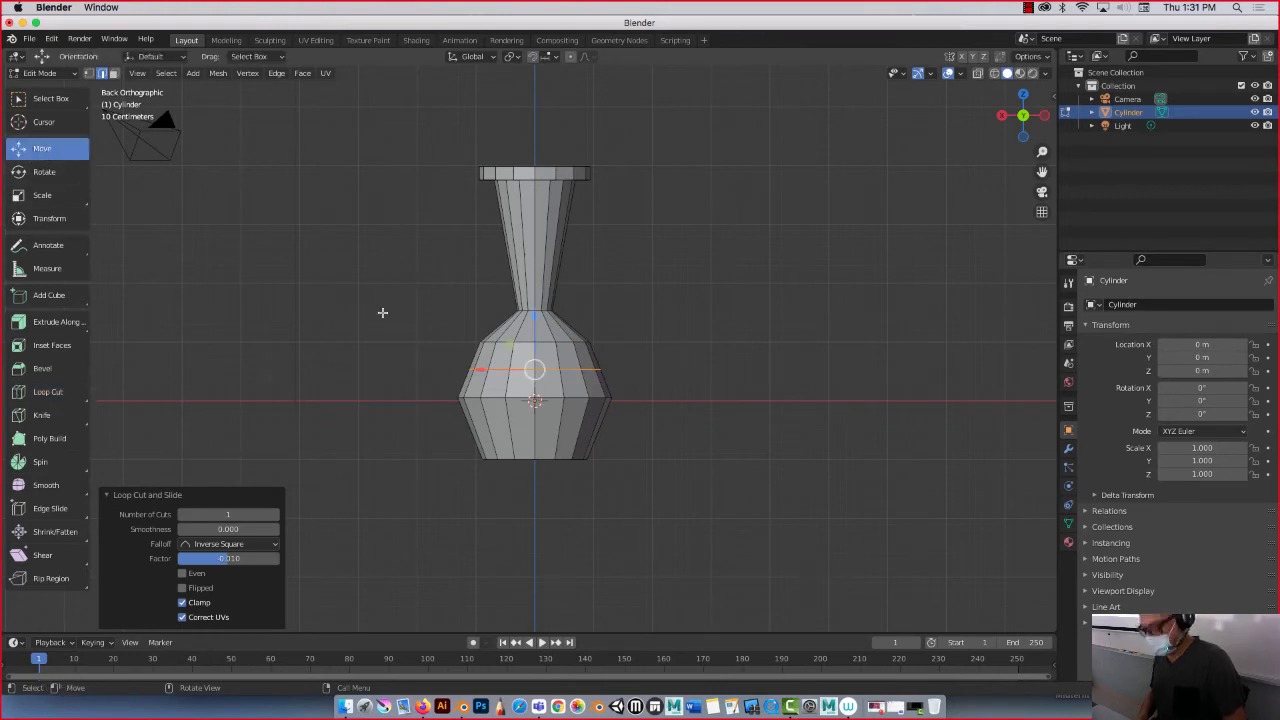
pyautogui.press('s')
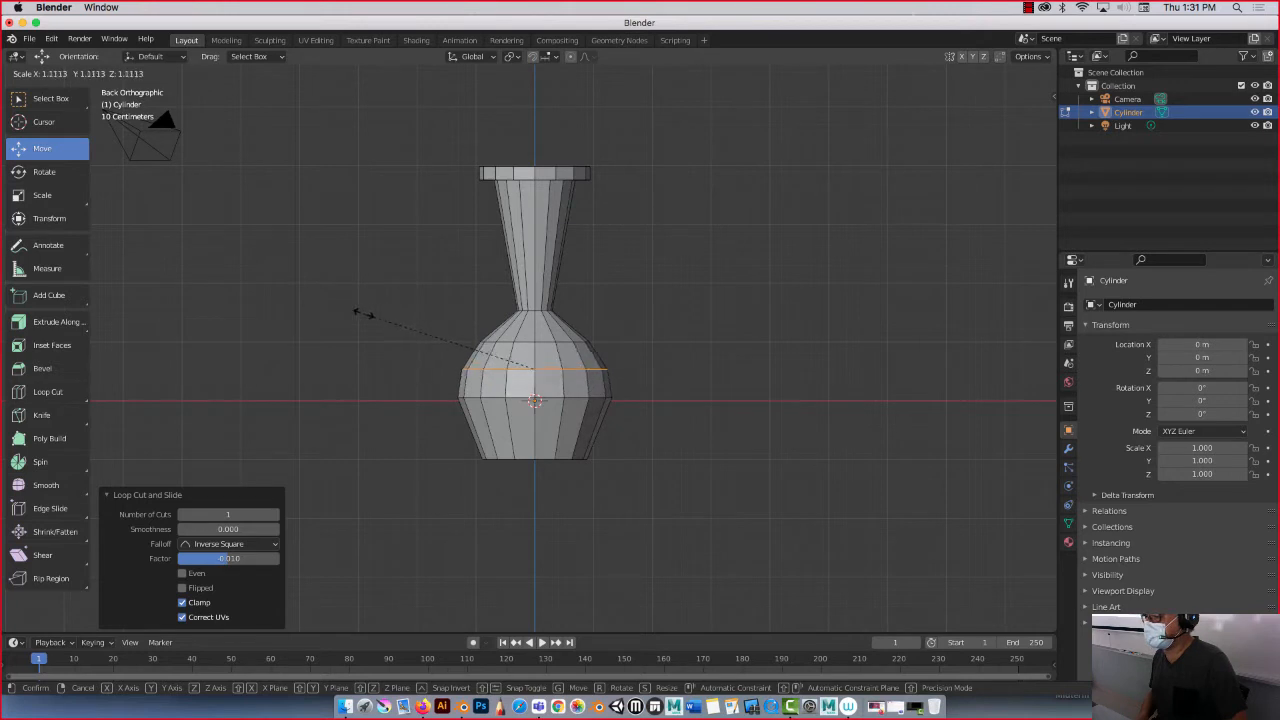
pyautogui.click(363, 316)
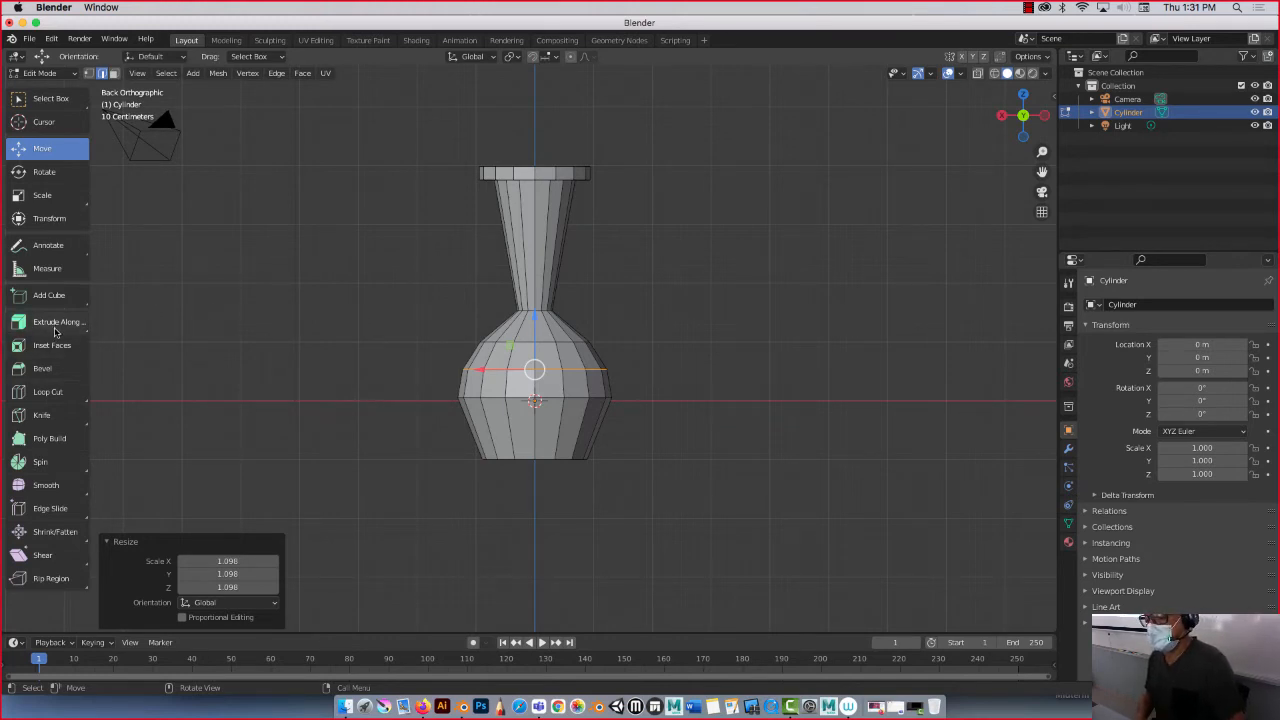
# - Add one loop cut around the lower body below the widest ring and scale it to about 1.044
pyautogui.click(44, 395)
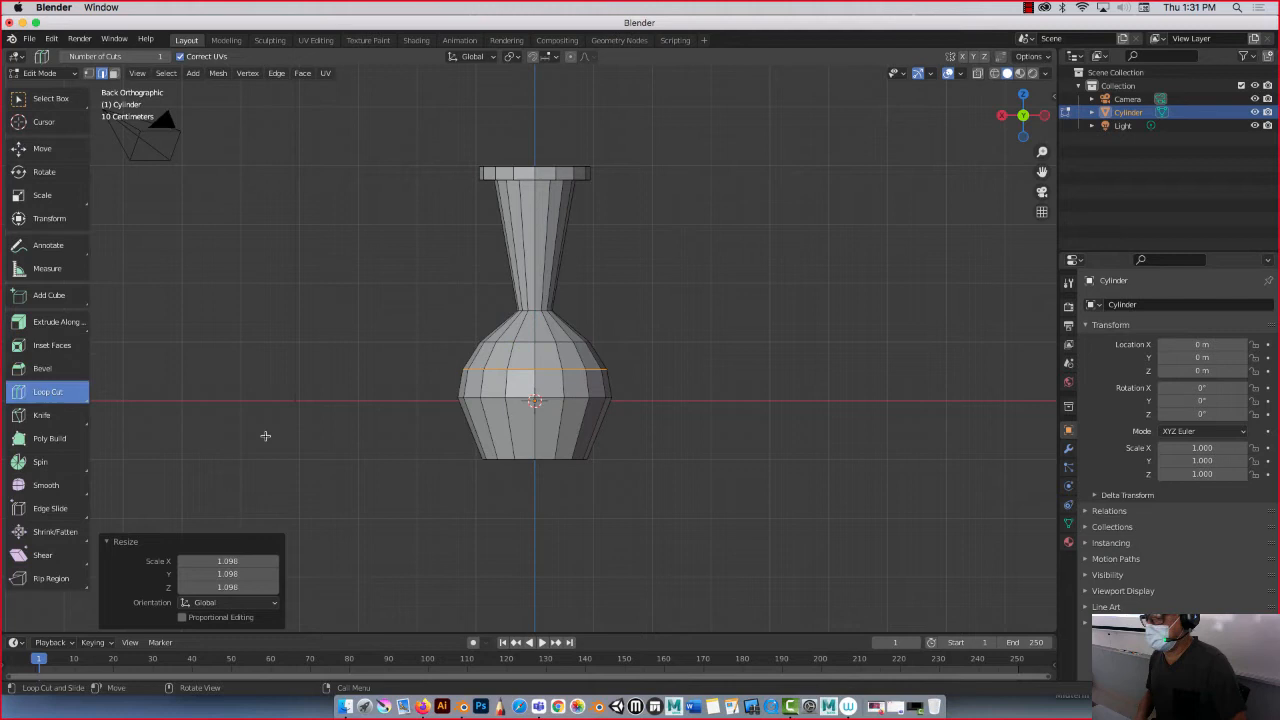
pyautogui.click(510, 432)
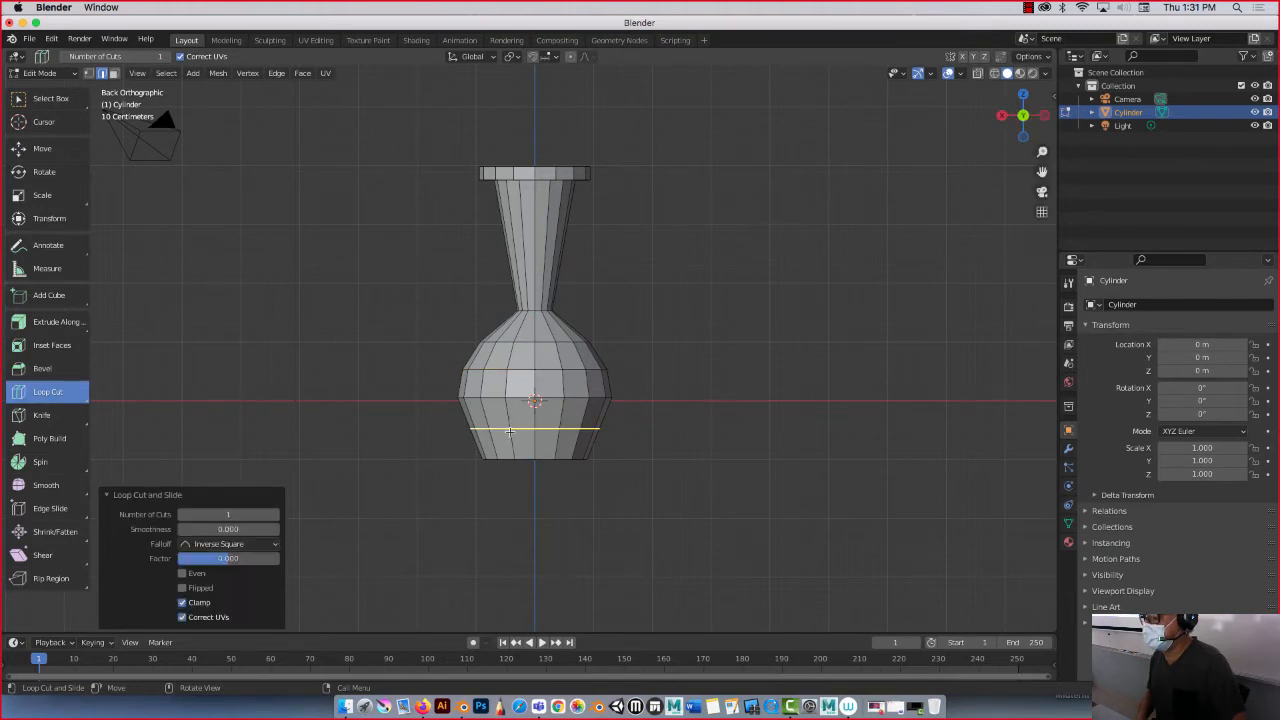
pyautogui.click(40, 148)
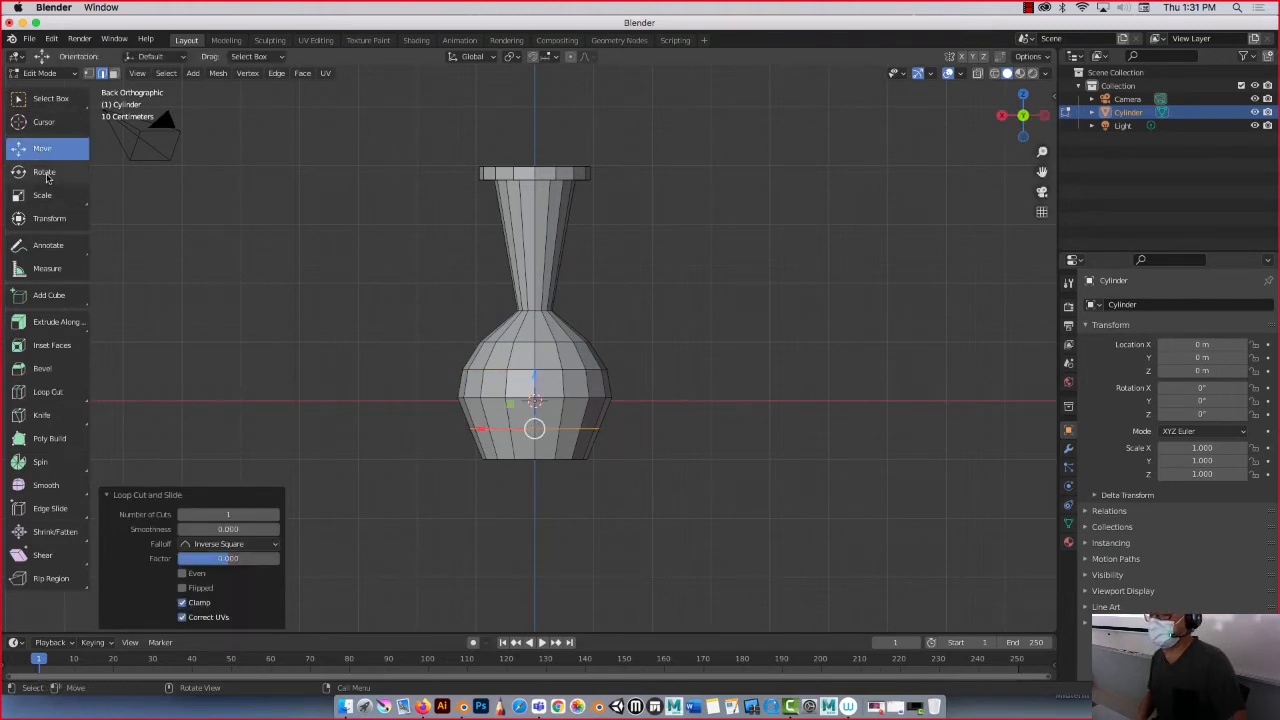
pyautogui.press('s')
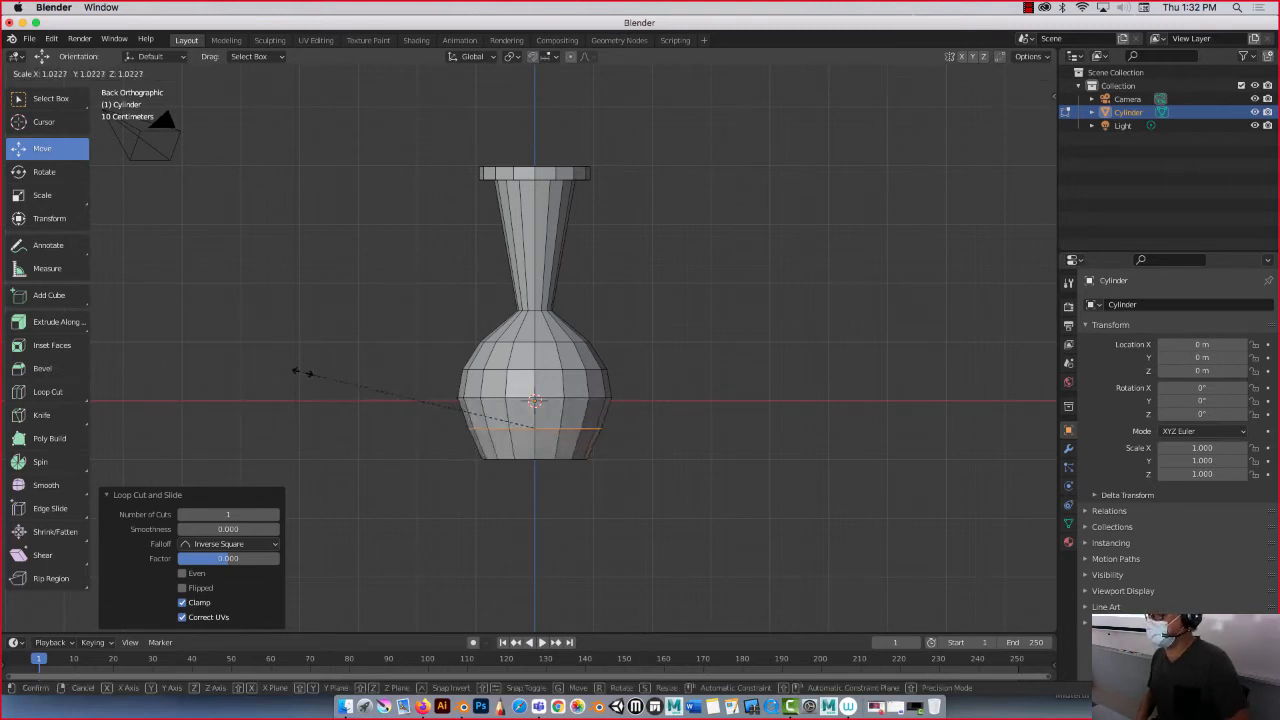
pyautogui.click(308, 377)
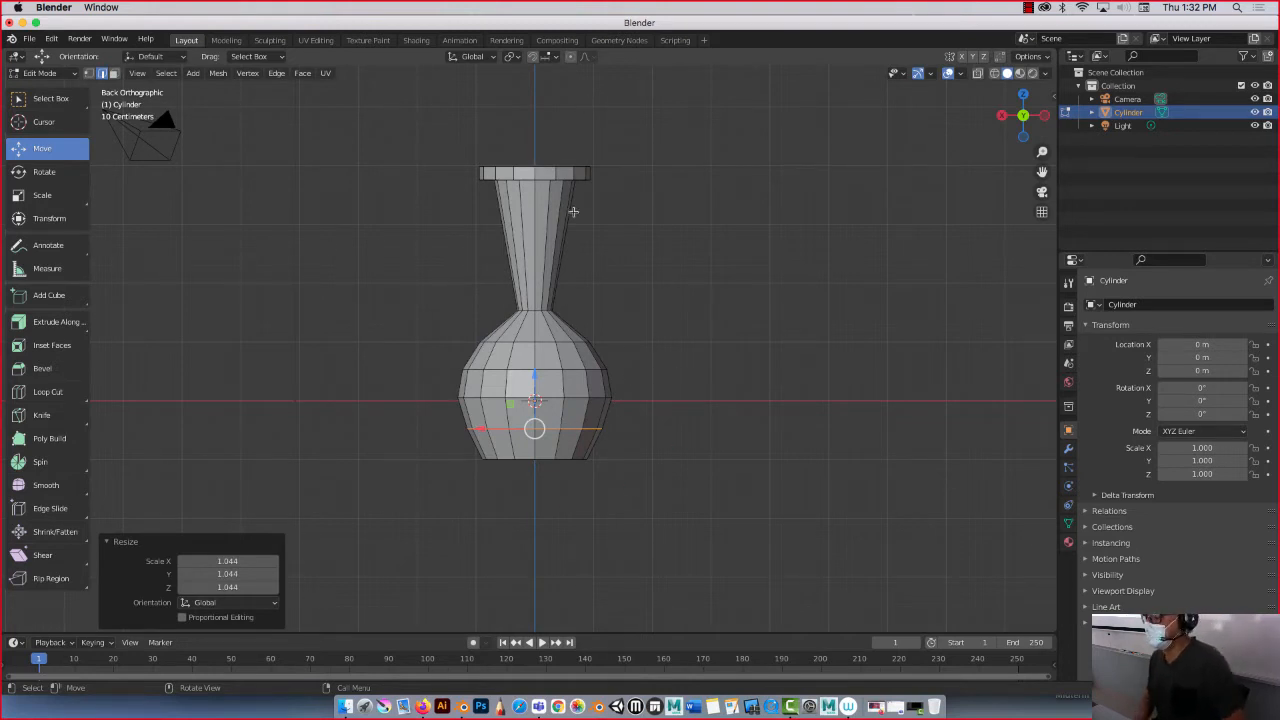
# - Select the edge loop where the neck meets the underside of the lip and scale it to about 0.684
pyautogui.moveTo(571, 206); pyautogui.dragTo(543, 337, button='middle')
pyautogui.scroll(3, 543, 190)
pyautogui.scroll(-2, 543, 197)
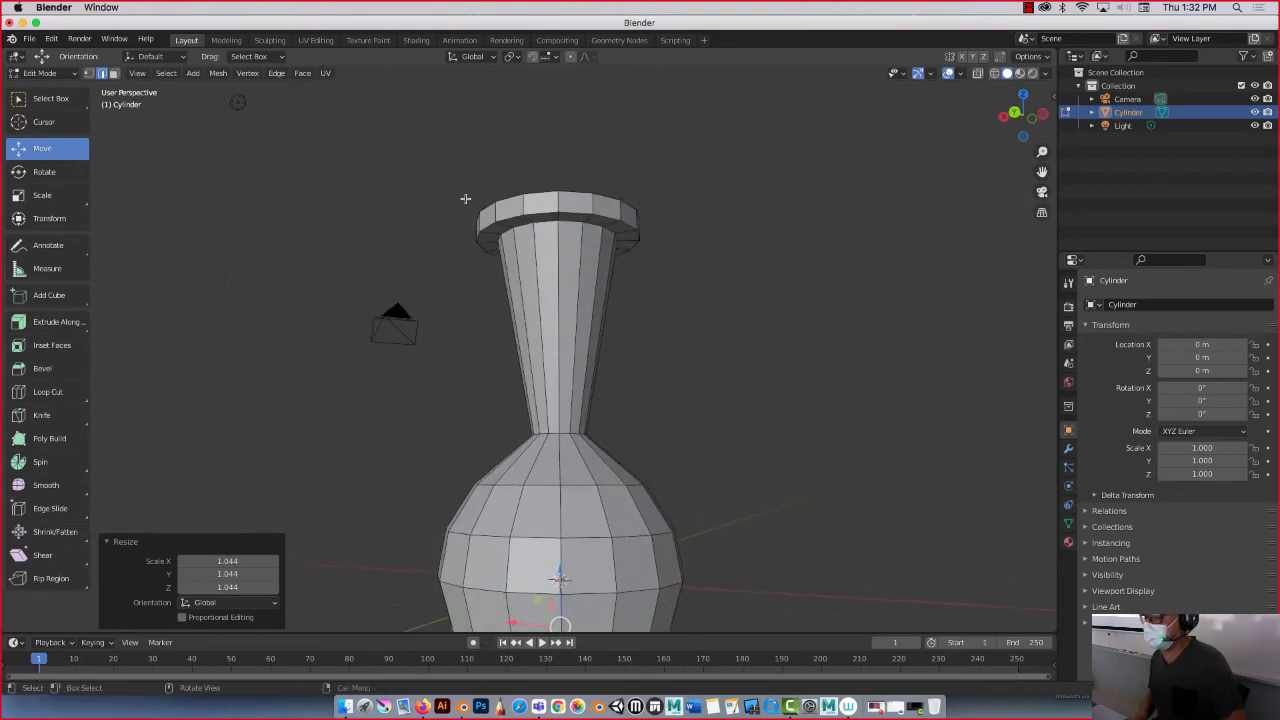
pyautogui.keyDown('alt'); pyautogui.click(524, 226); pyautogui.keyUp('alt')
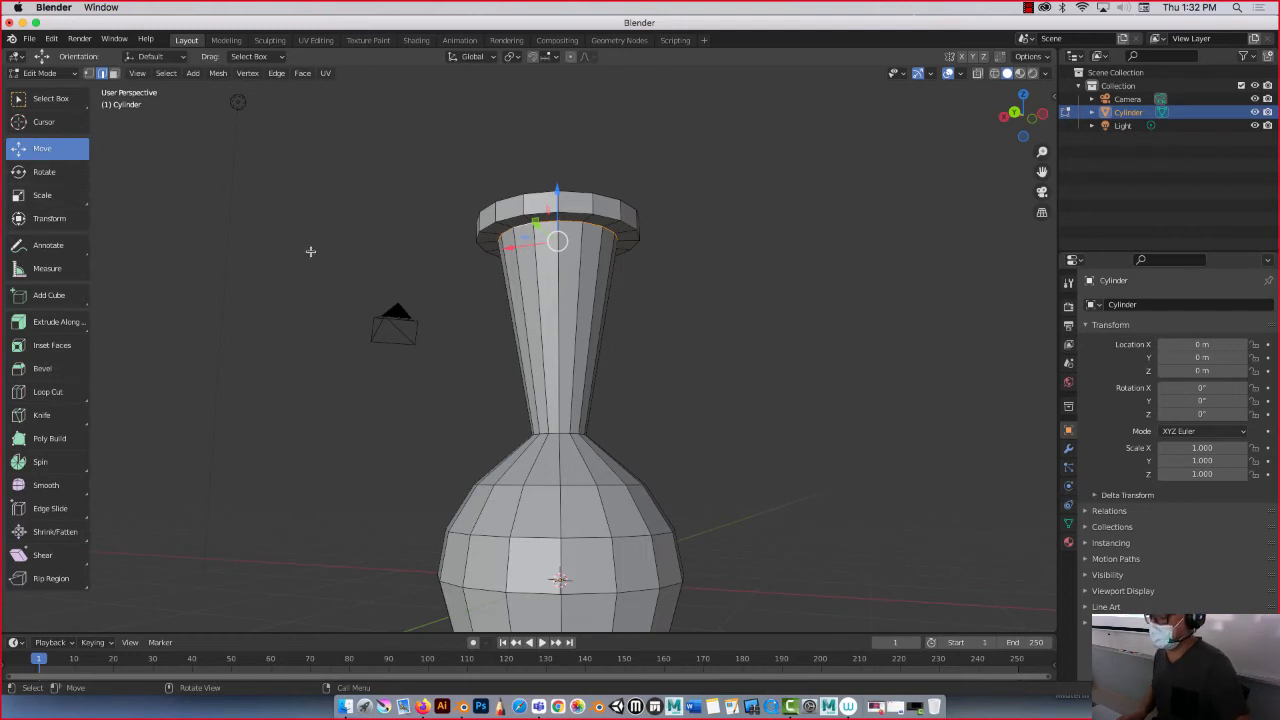
pyautogui.press('s')
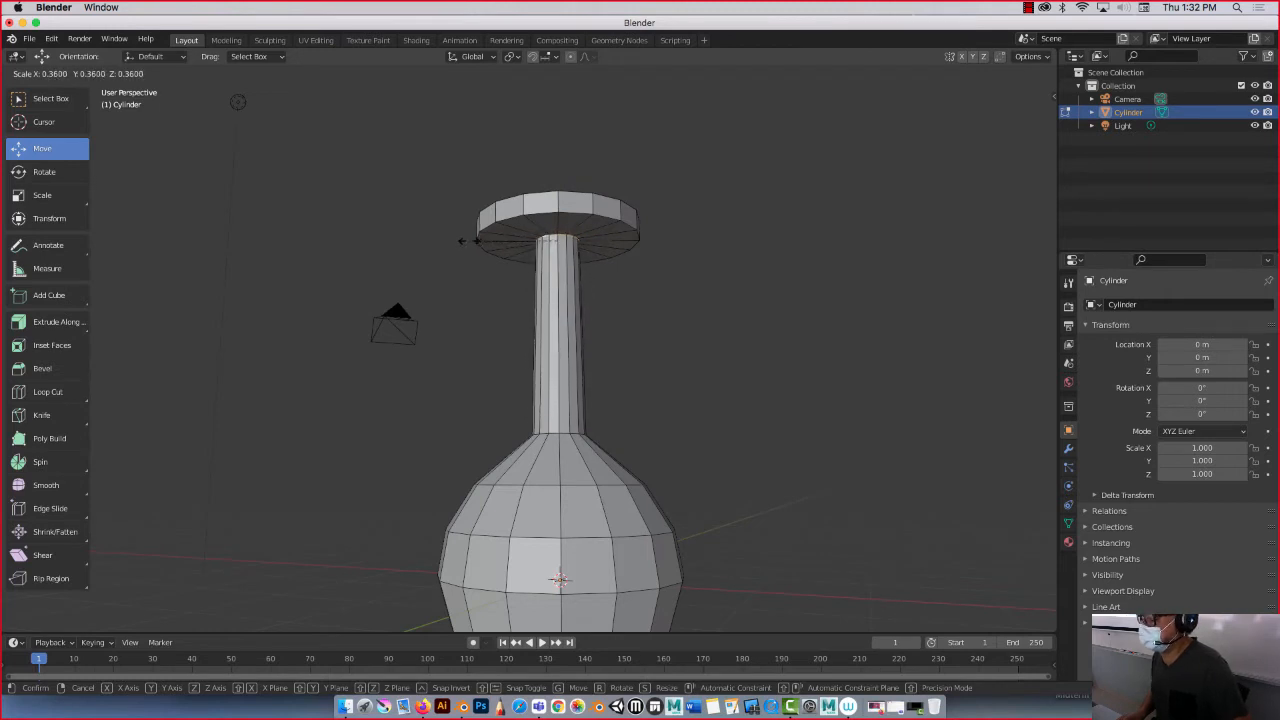
pyautogui.click(389, 256)
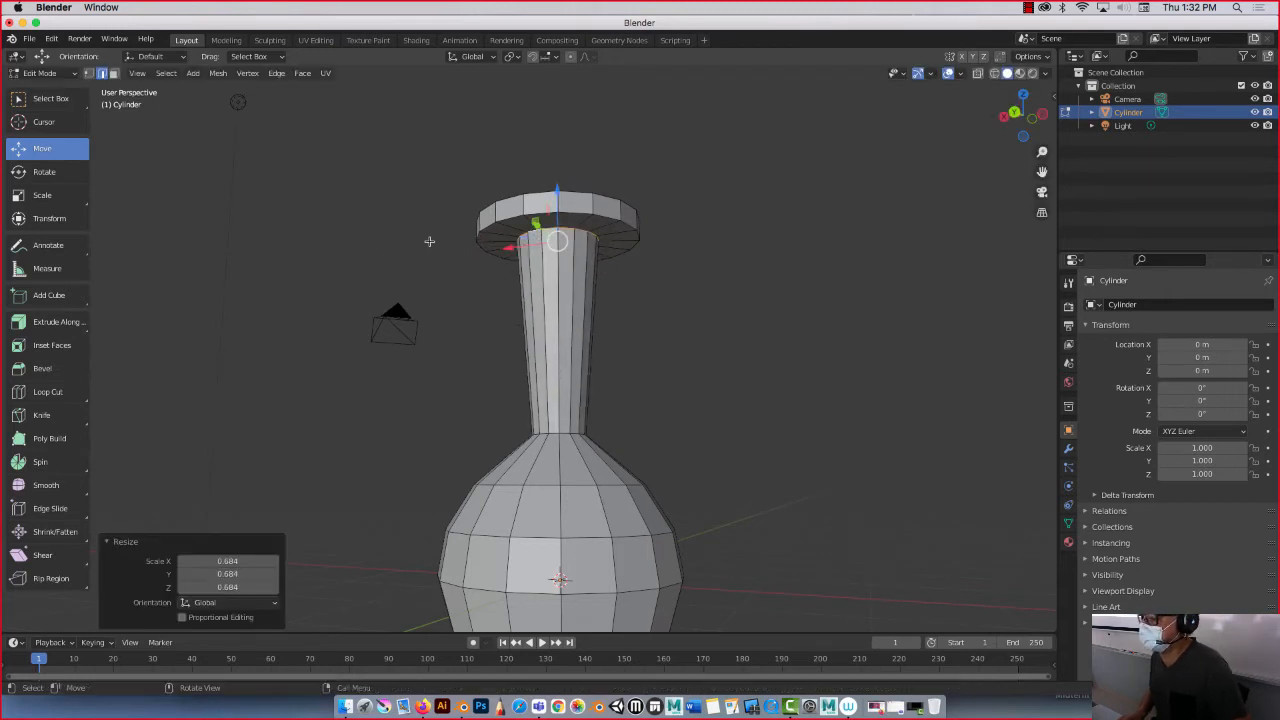
# - Select the lower outer edge loop of the lip and scale it to about 0.712
pyautogui.keyDown('alt'); pyautogui.click(486, 224); pyautogui.keyUp('alt')
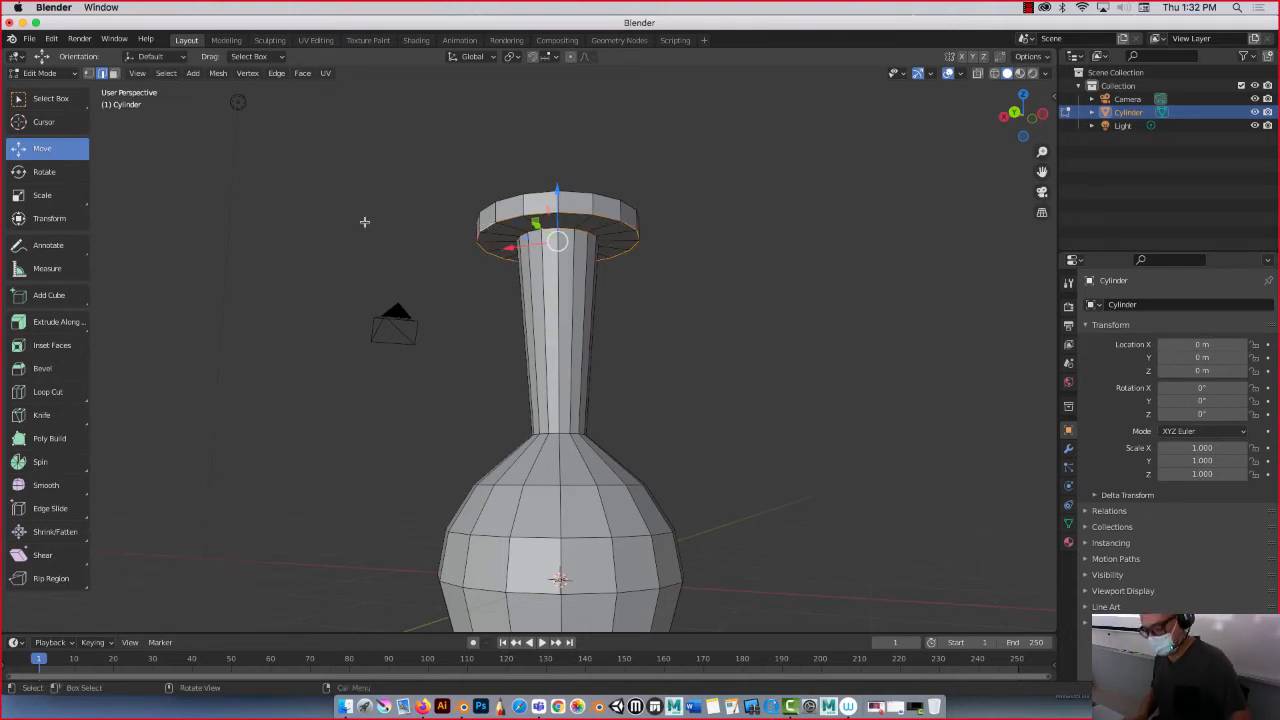
pyautogui.press('s')
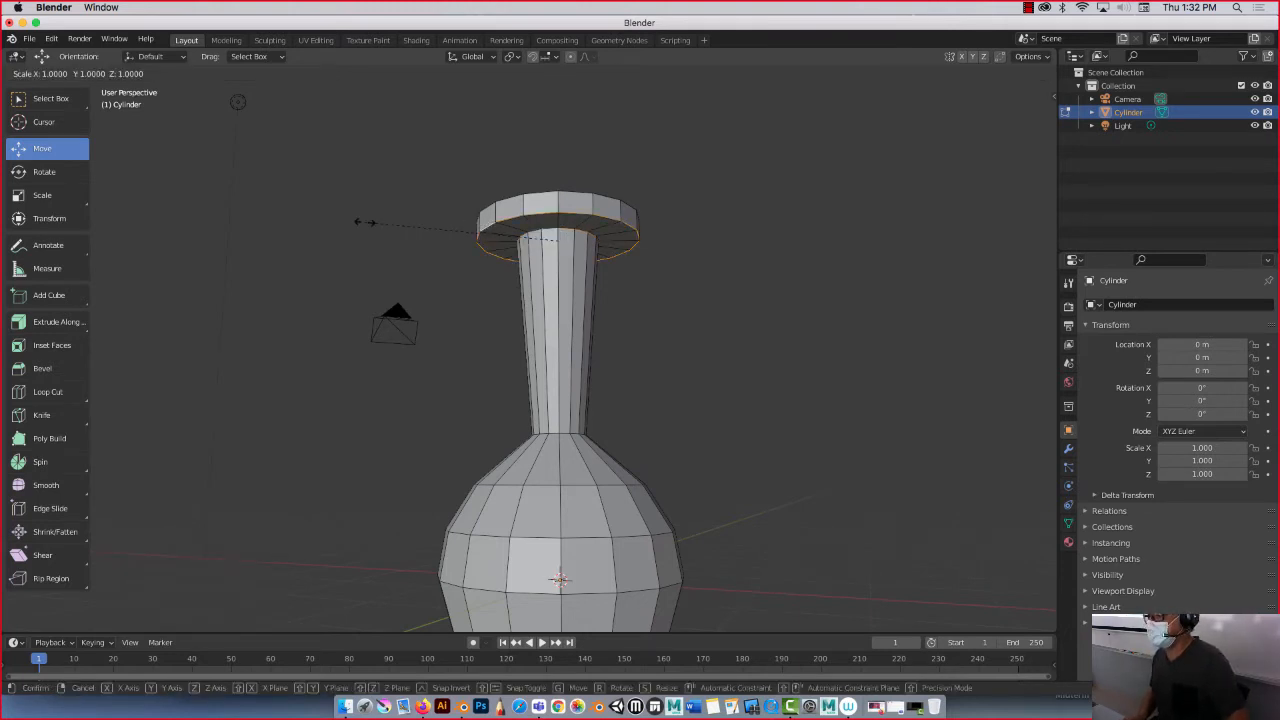
pyautogui.click(364, 222)
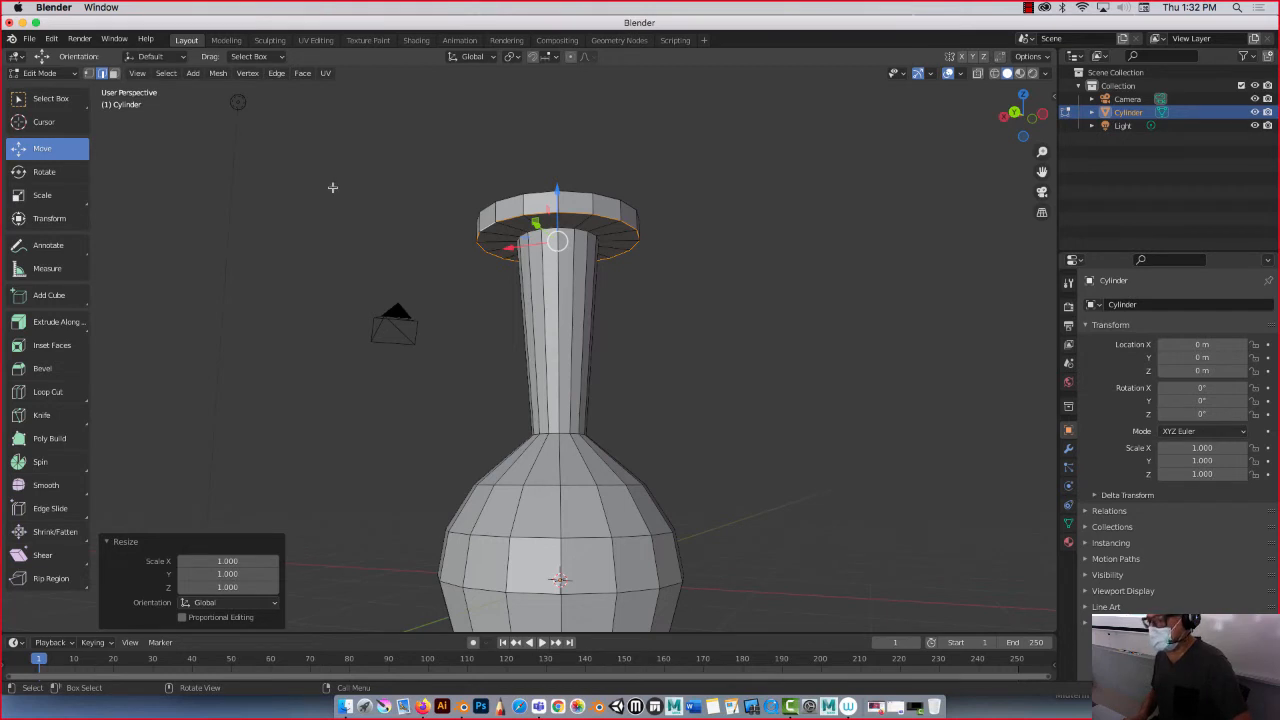
pyautogui.press('s')
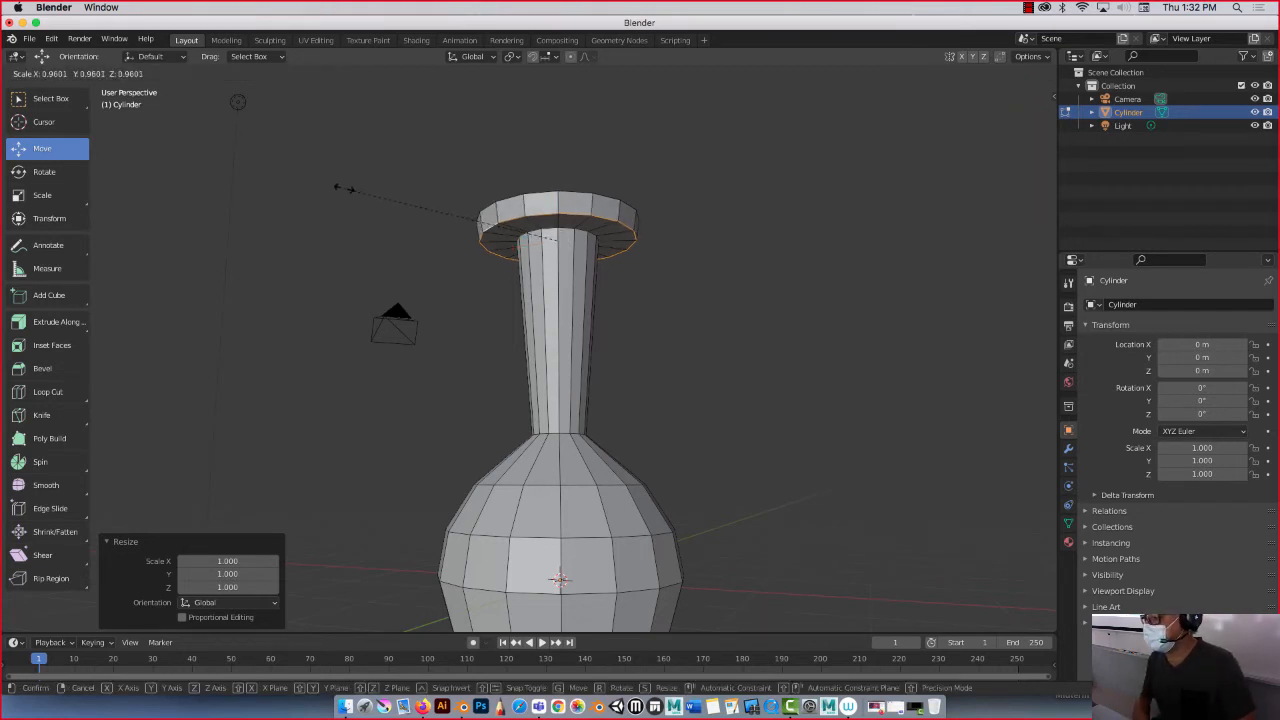
pyautogui.click(398, 197)
# - Select the upper outer edge loop of the lip and scale it to about 0.828
pyautogui.moveTo(432, 181); pyautogui.dragTo(421, 240, button='middle')
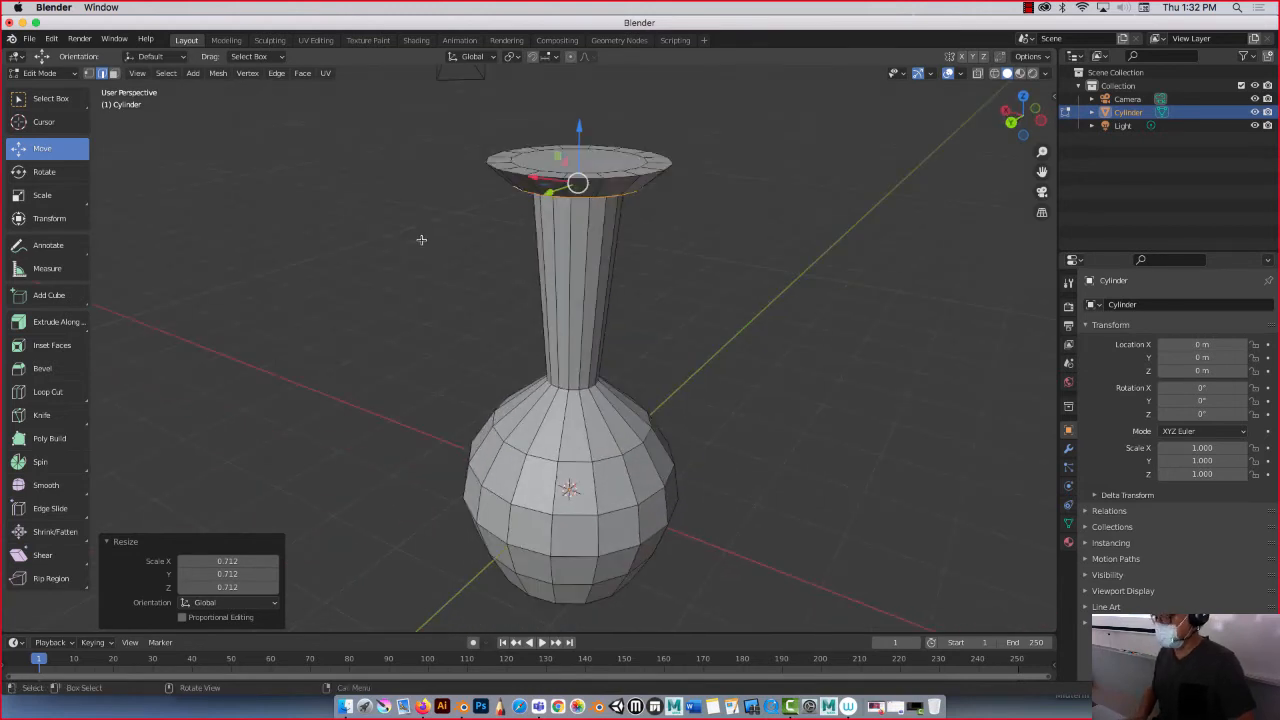
pyautogui.keyDown('alt'); pyautogui.click(514, 174); pyautogui.keyUp('alt')
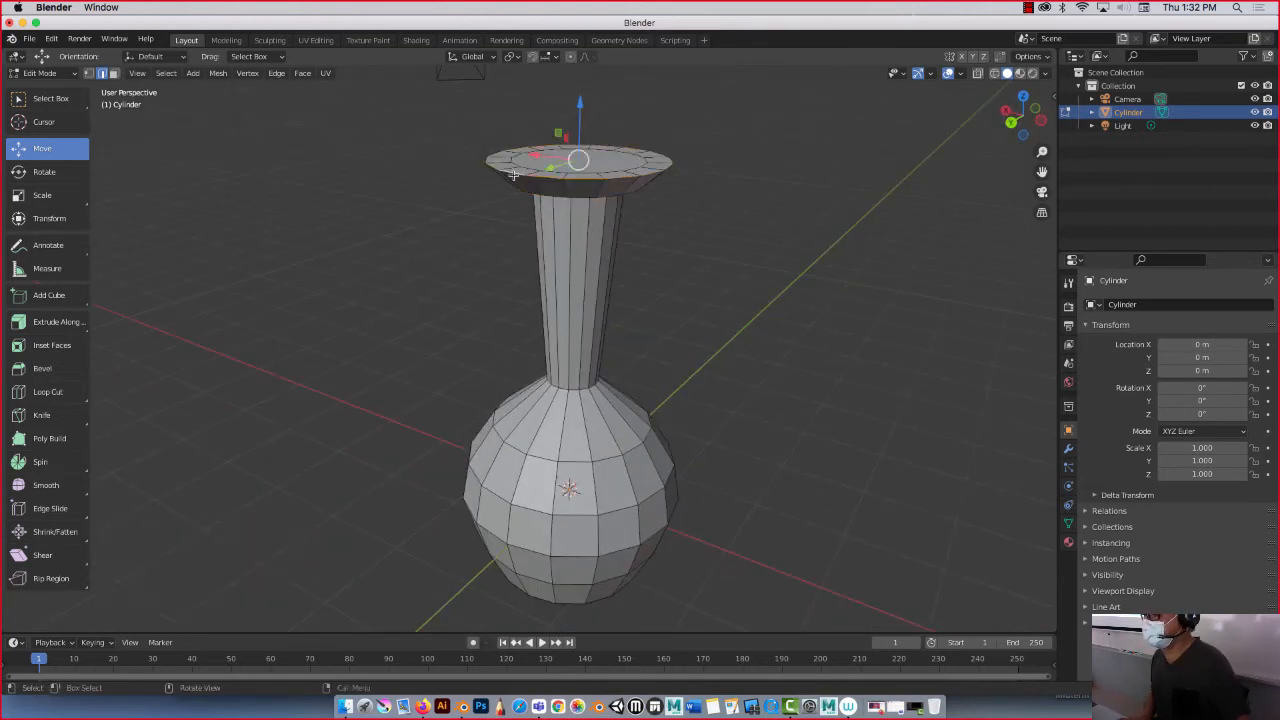
pyautogui.press('s')
pyautogui.click(435, 193)
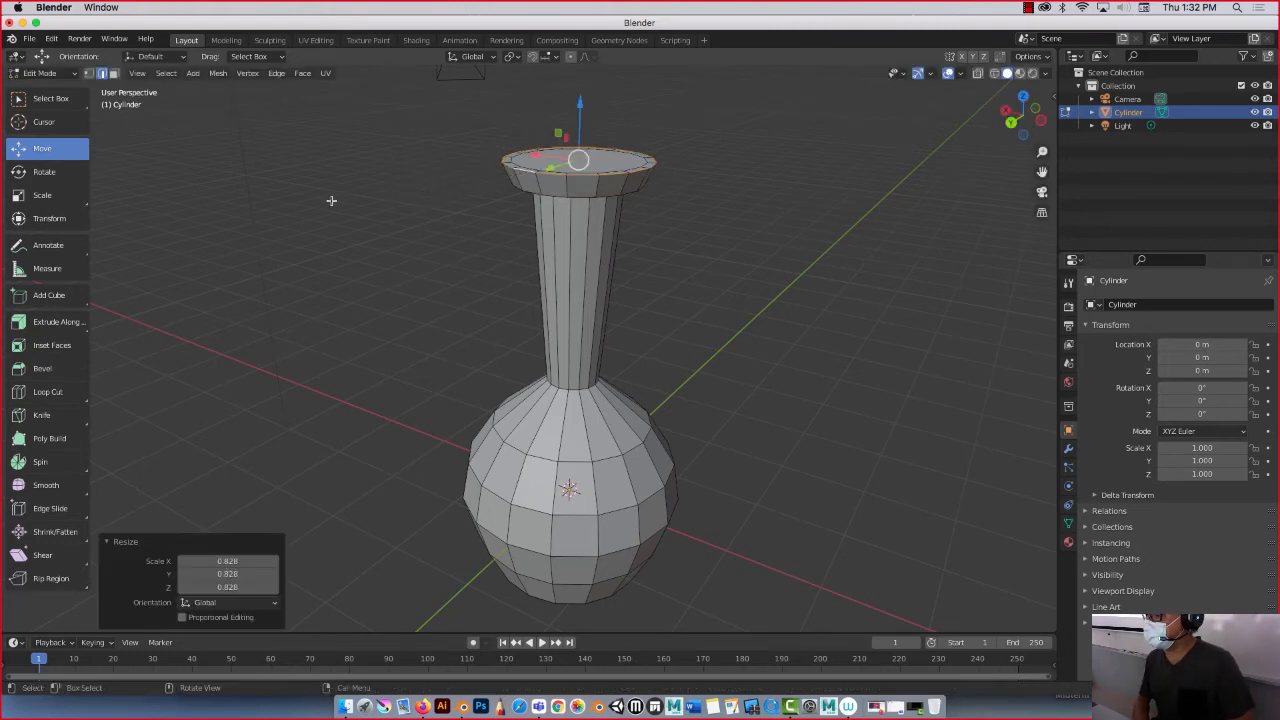
# - Select the edge loop at the top of the neck under the lip and scale it to about 0.712 to straighten the neck
pyautogui.moveTo(334, 200); pyautogui.dragTo(326, 143, button='middle')
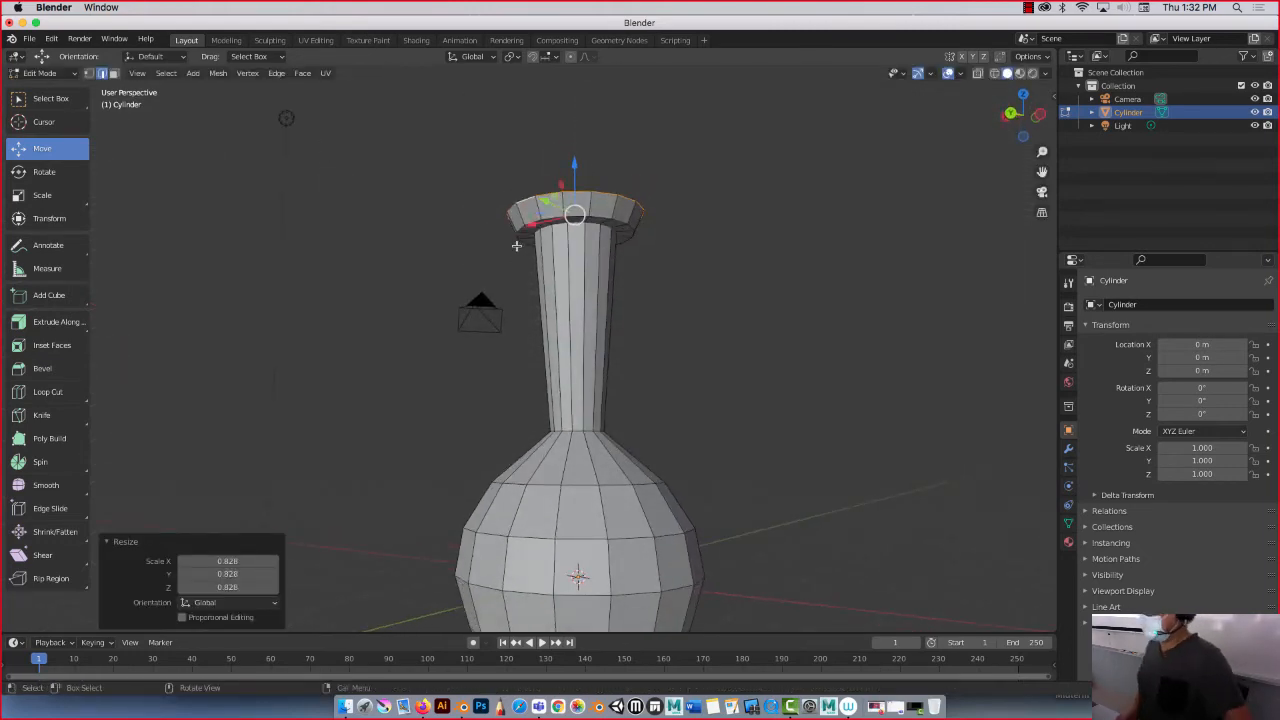
pyautogui.scroll(1, 517, 247)
pyautogui.scroll(-2, 517, 248)
pyautogui.moveTo(517, 248); pyautogui.dragTo(540, 205, button='middle')
pyautogui.scroll(3, 539, 201)
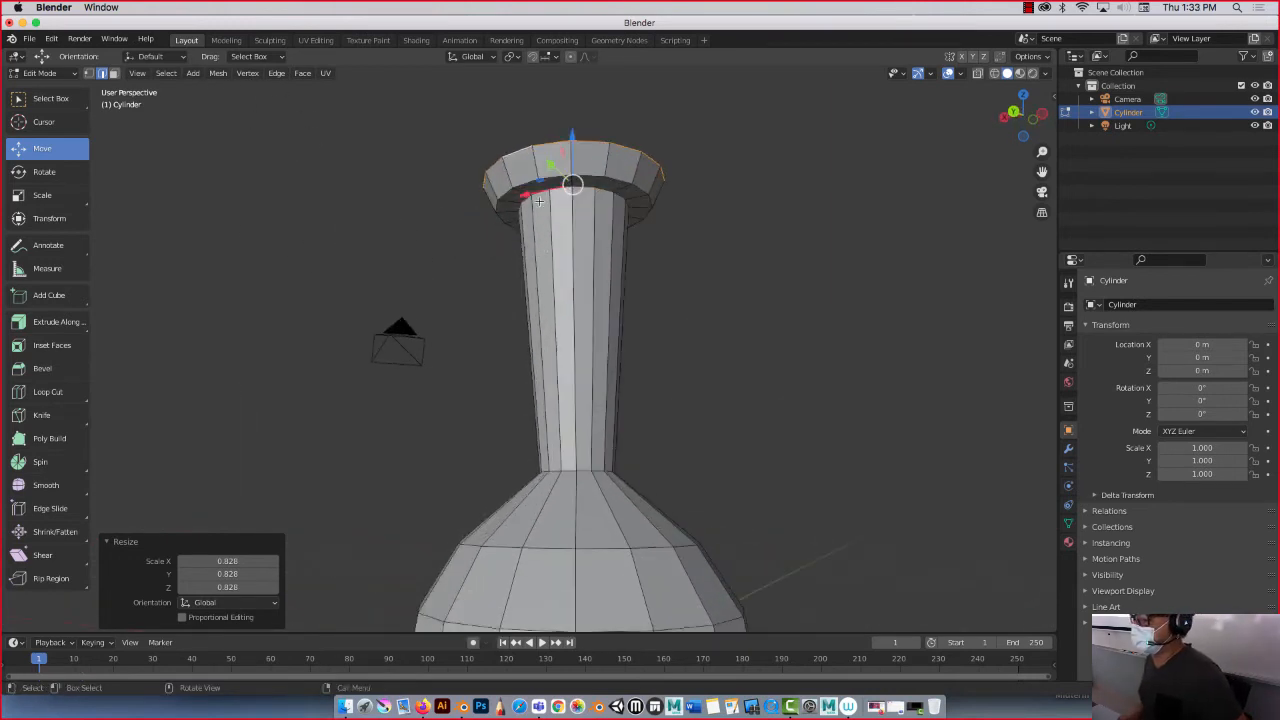
pyautogui.press('alt')
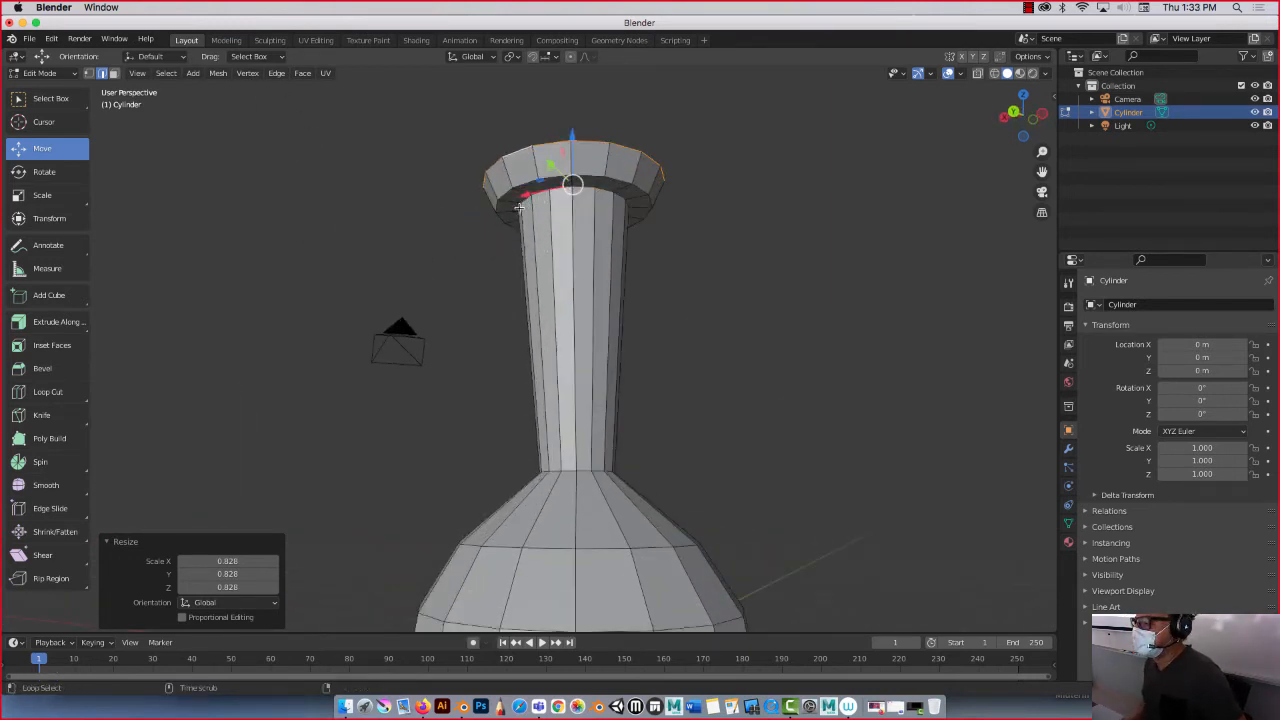
pyautogui.keyDown('alt'); pyautogui.click(517, 206); pyautogui.keyUp('alt')
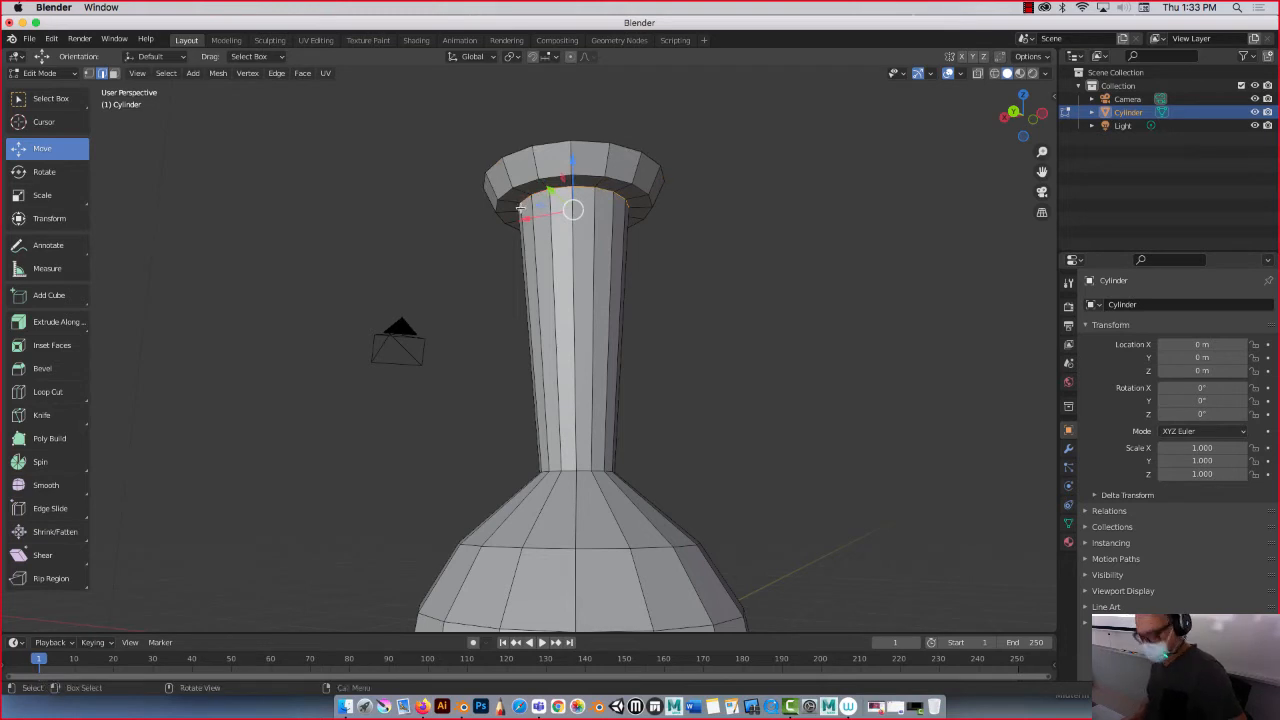
pyautogui.press('s')
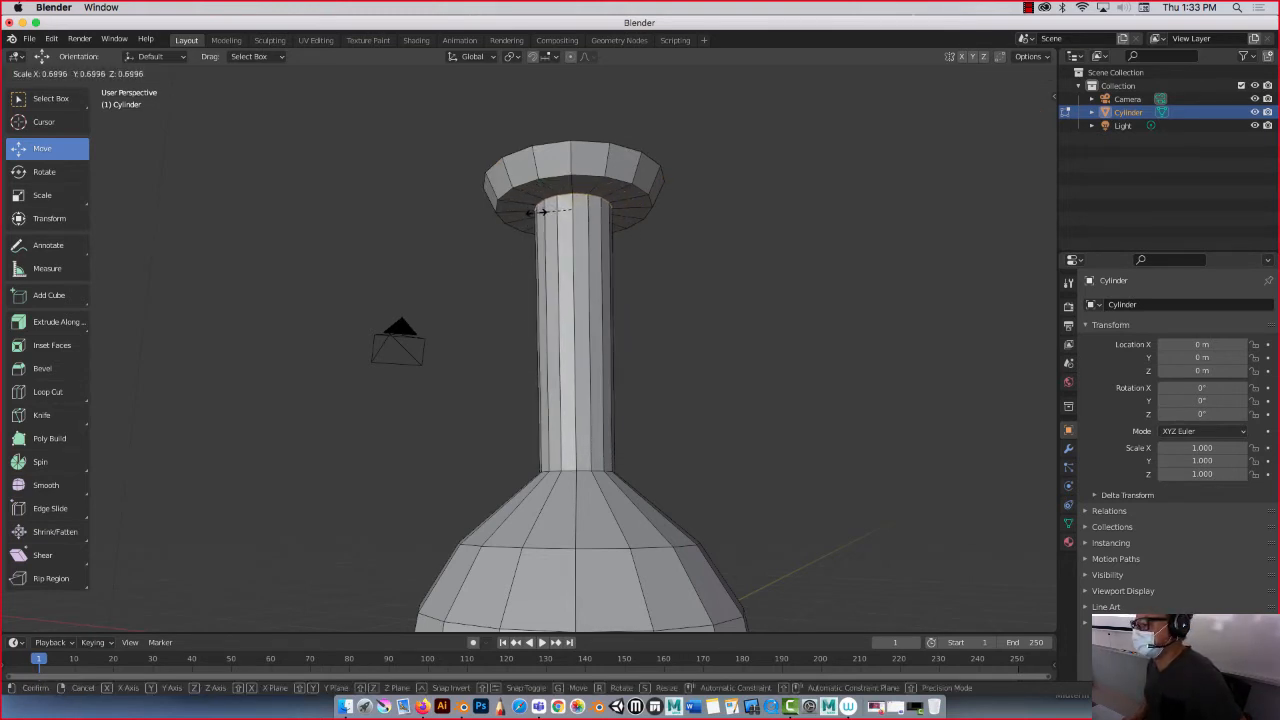
pyautogui.click(537, 212)
# - Switch to face selection, select the ring of faces around the lip's side and scale it to about 0.606
pyautogui.moveTo(536, 212); pyautogui.dragTo(504, 229, button='middle')
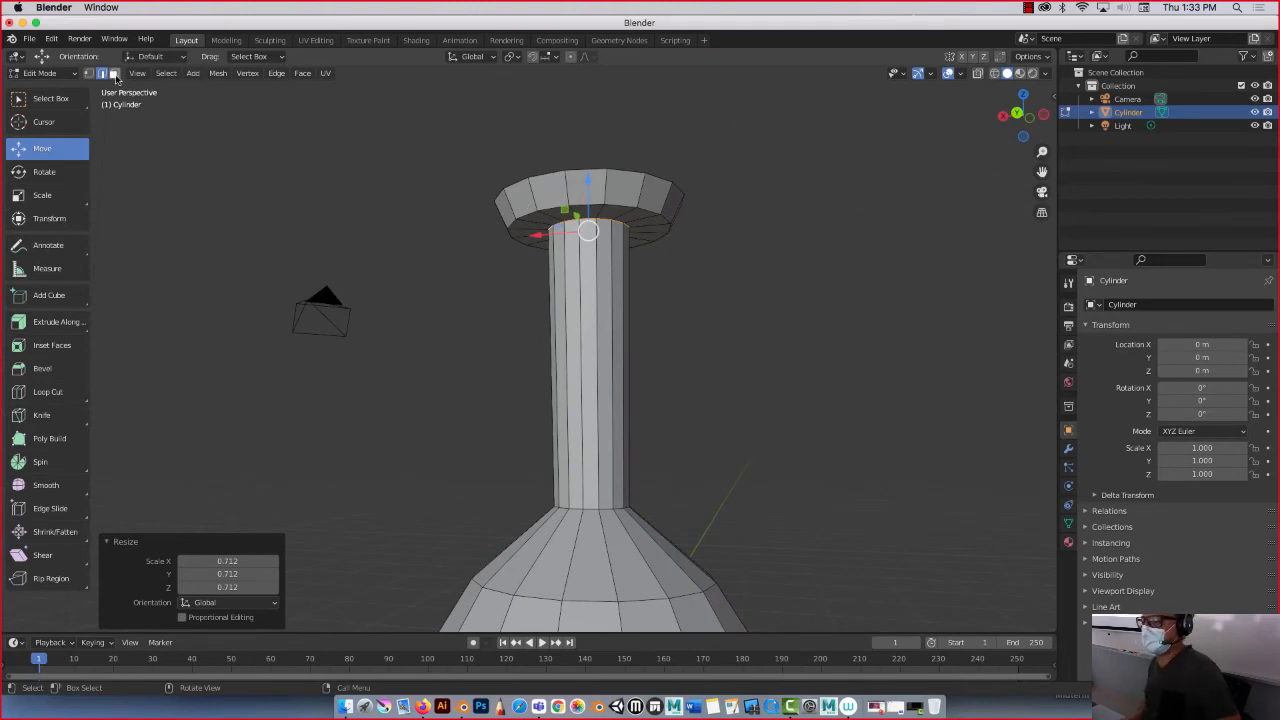
pyautogui.press('3')
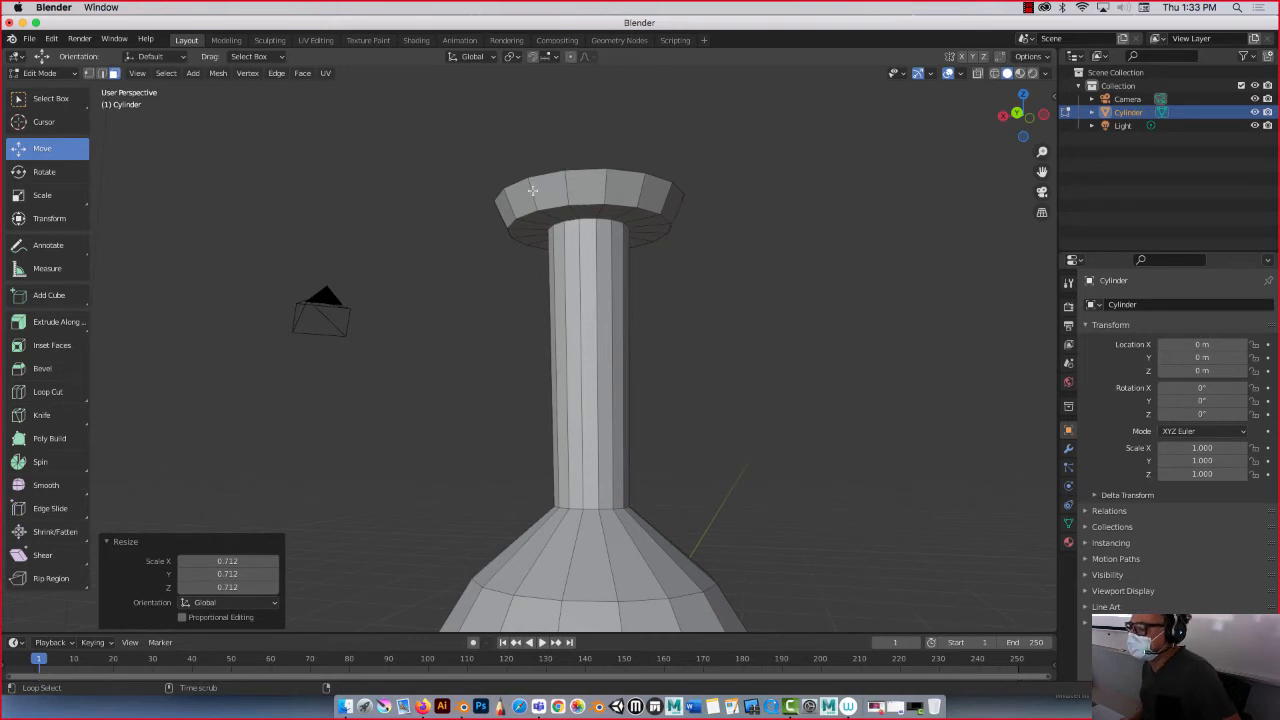
pyautogui.keyDown('alt'); pyautogui.click(530, 193); pyautogui.keyUp('alt')
pyautogui.moveTo(471, 194)
pyautogui.mouseDown(button='middle')
pyautogui.moveTo(480, 266)
pyautogui.moveTo(481, 191)
pyautogui.mouseUp(button='middle')
pyautogui.press('s')
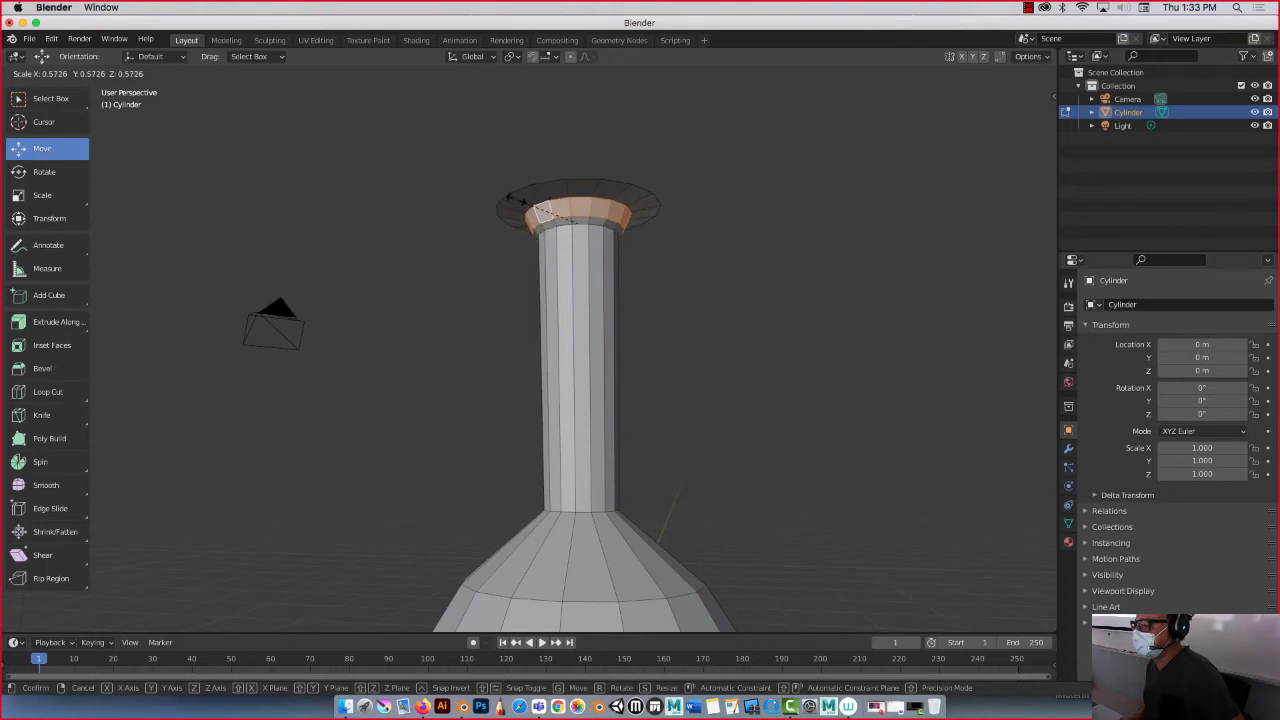
pyautogui.click(507, 199)
# - Select the flat face on top of the lip and scale it to about 0.548
pyautogui.moveTo(506, 158); pyautogui.dragTo(501, 210, button='middle')
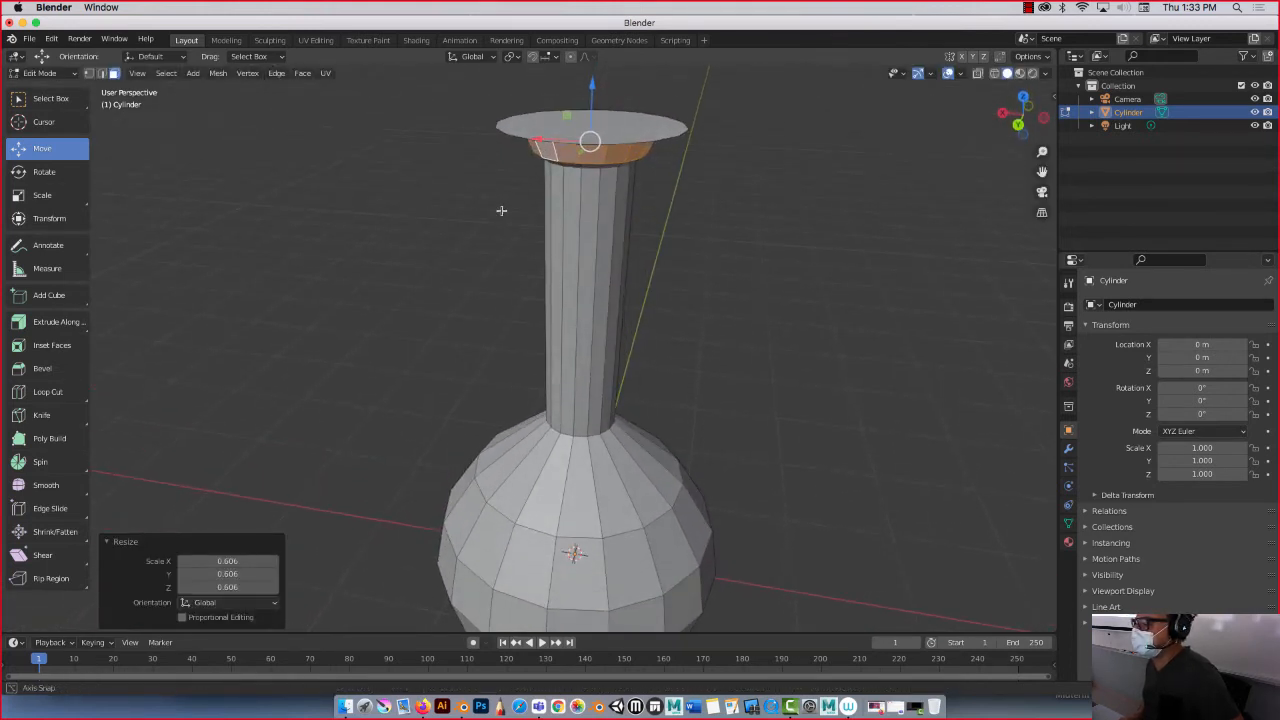
pyautogui.click(572, 119)
pyautogui.press('s')
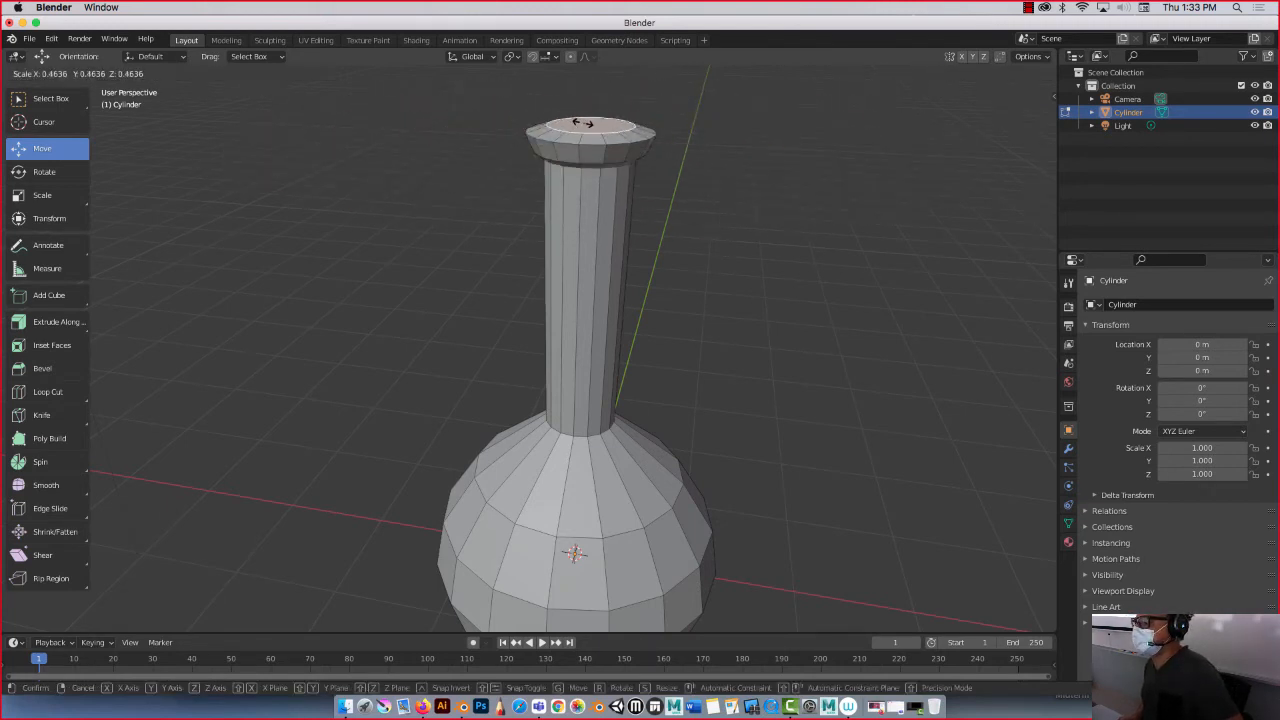
pyautogui.click(550, 124)
pyautogui.hotkey('ctrl', 'z')
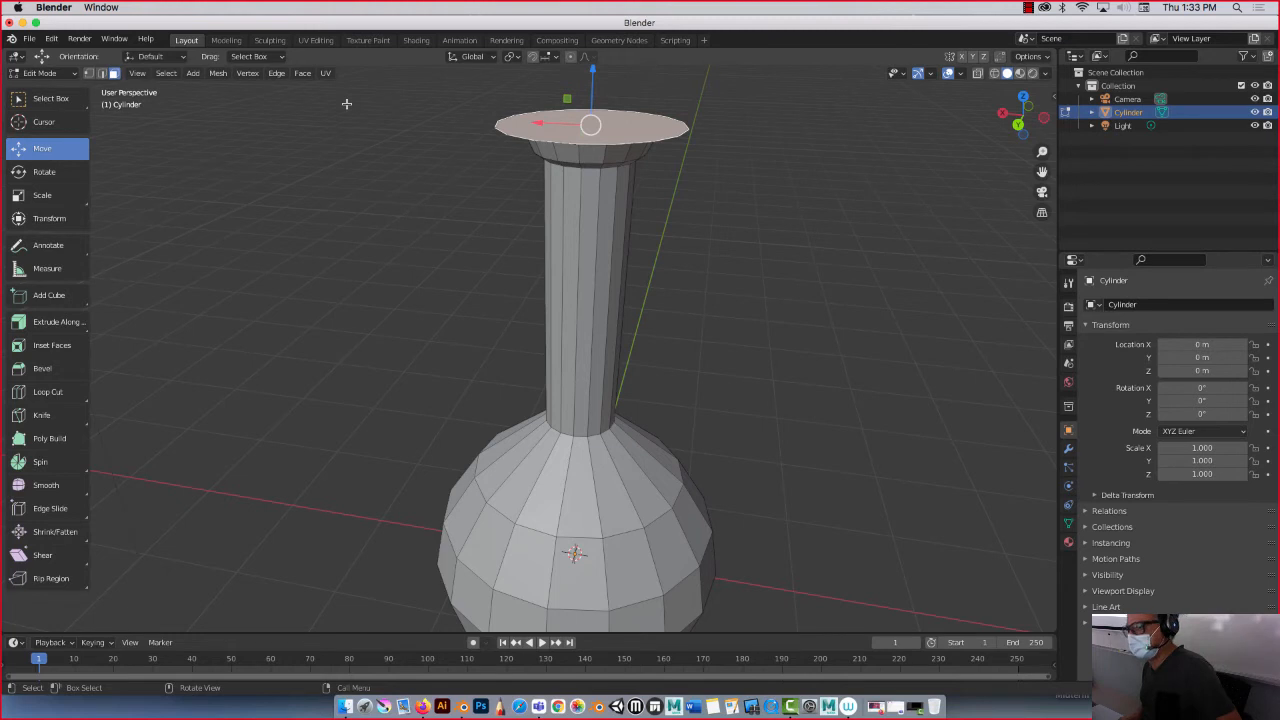
pyautogui.press('s')
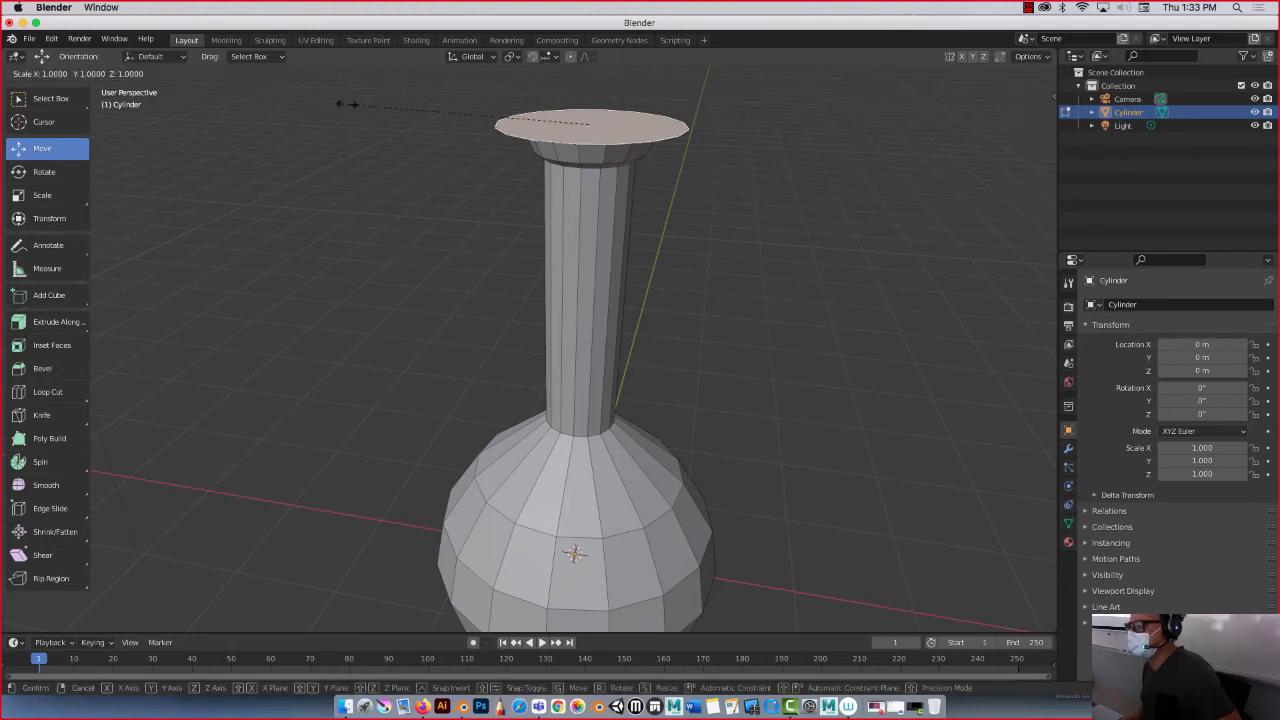
pyautogui.click(453, 119)
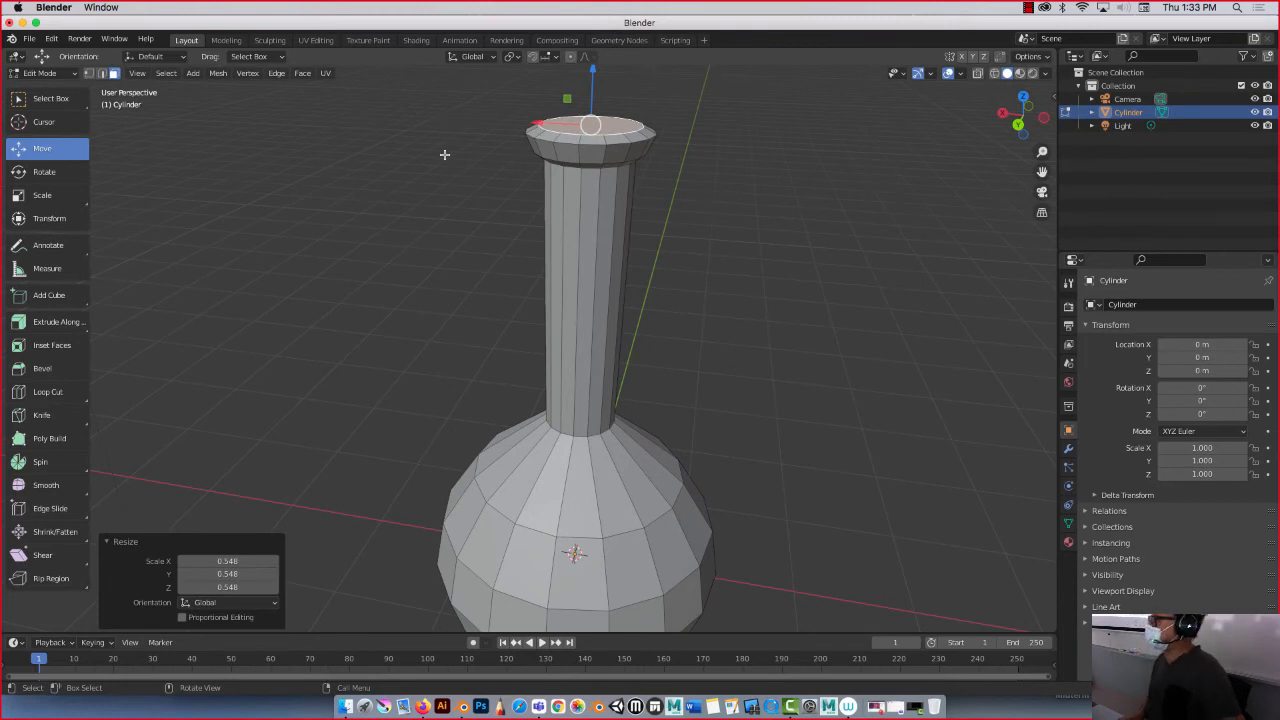
# - Inset the lip's top face with a thickness of about 0.0945 m
pyautogui.scroll(-2, 443, 175)
pyautogui.scroll(1, 412, 290)
pyautogui.scroll(-3, 418, 380)
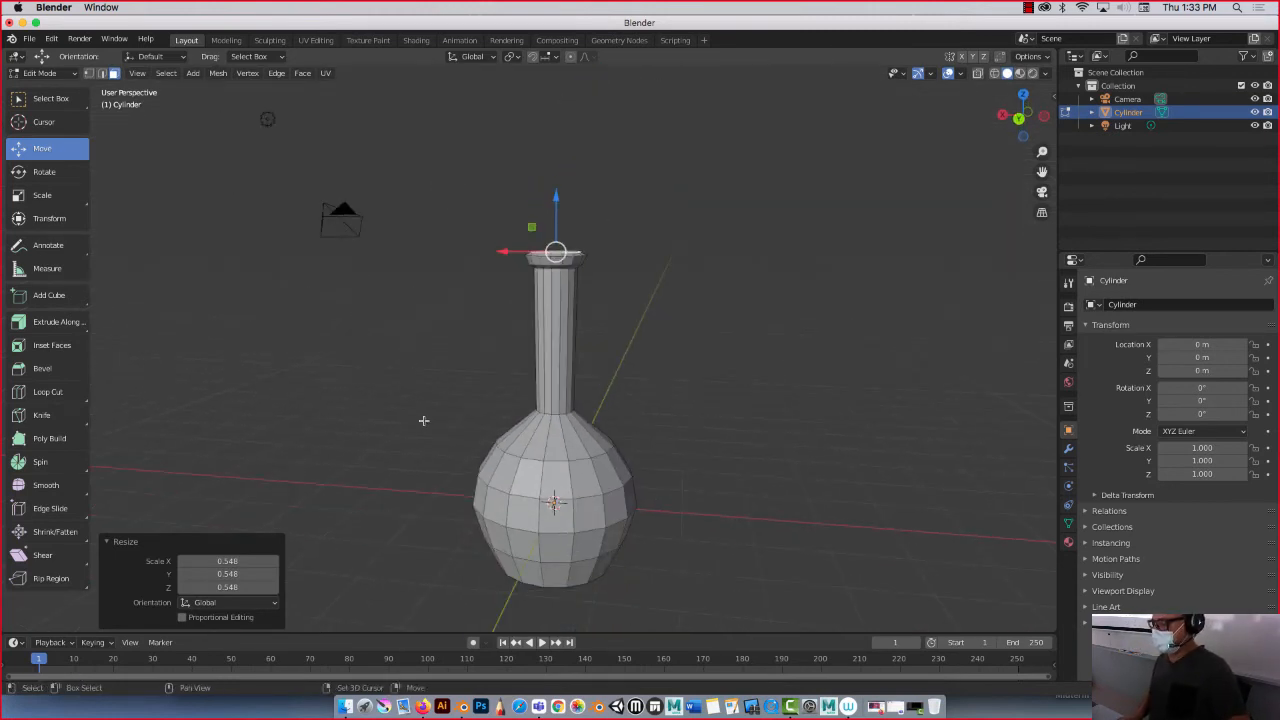
pyautogui.moveTo(423, 420)
pyautogui.mouseDown(button='middle')
pyautogui.moveTo(471, 337)
pyautogui.moveTo(509, 333)
pyautogui.moveTo(474, 323)
pyautogui.moveTo(479, 365)
pyautogui.moveTo(423, 423)
pyautogui.mouseUp(button='middle')
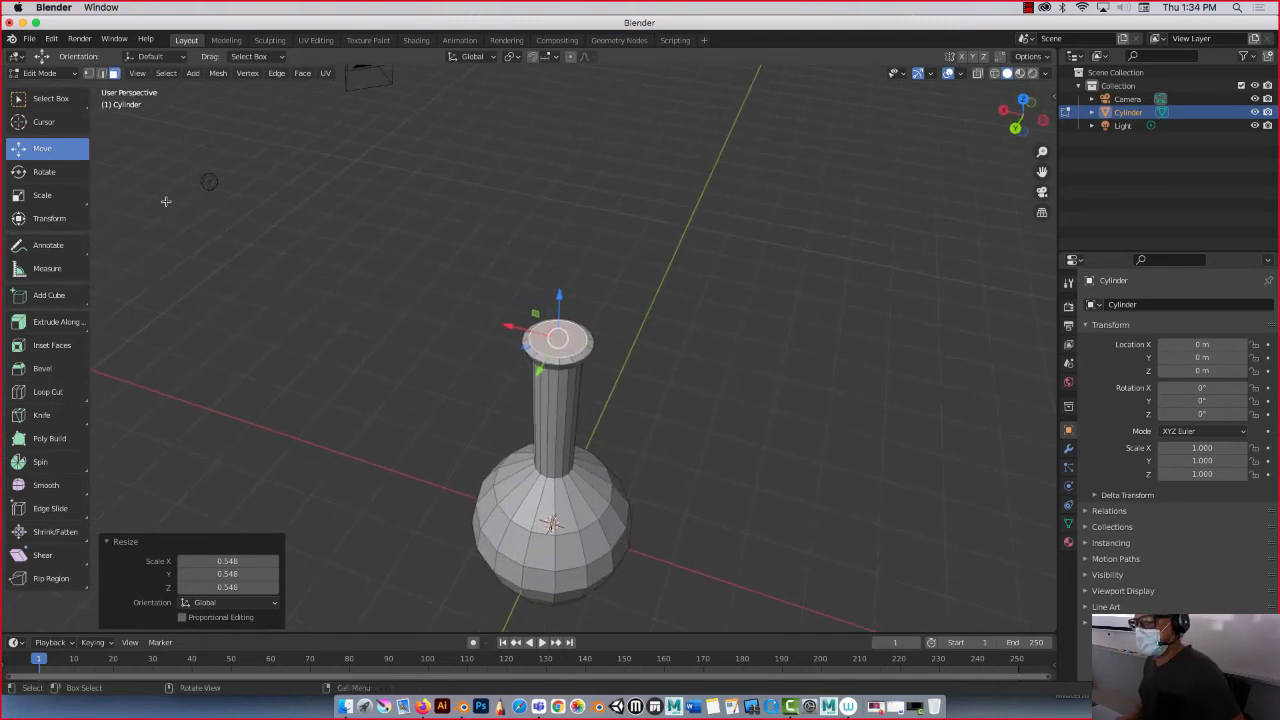
pyautogui.click(52, 345)
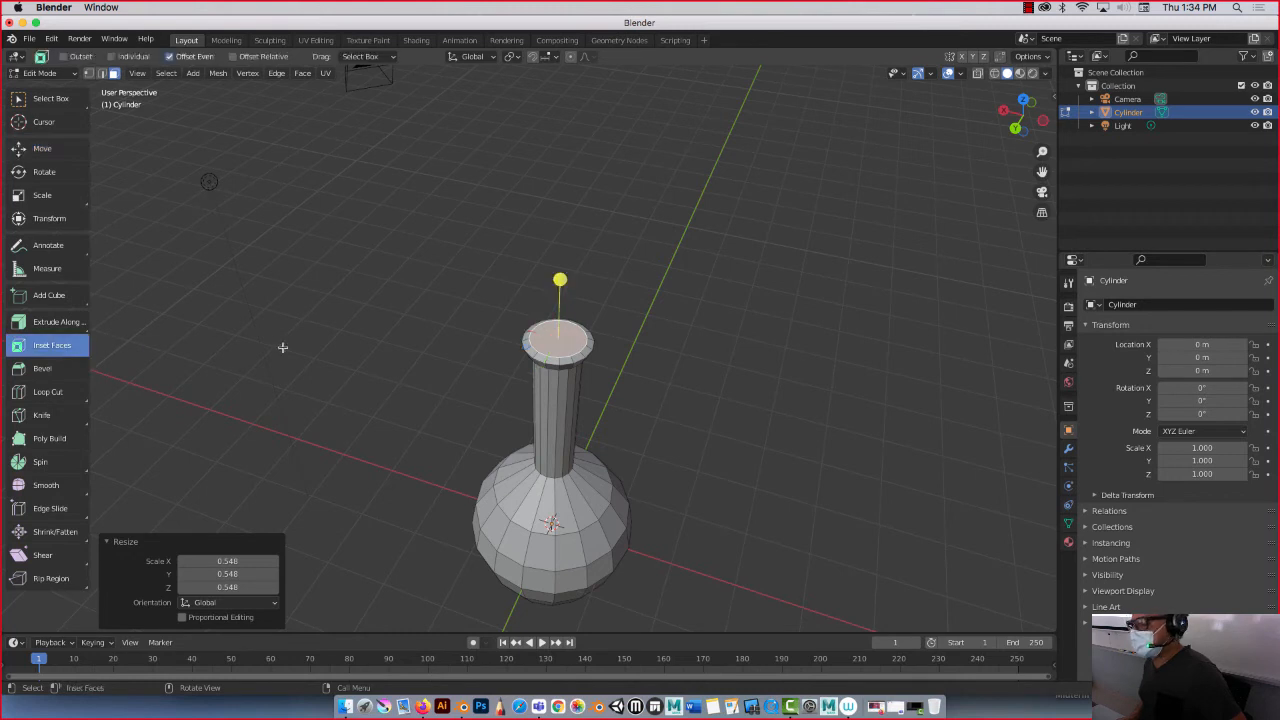
pyautogui.moveTo(560, 279); pyautogui.dragTo(562, 285)
# - Move the inset top face down along Z by about 0.046 m to recess the bottle's mouth
pyautogui.moveTo(436, 298); pyautogui.dragTo(436, 266, button='middle')
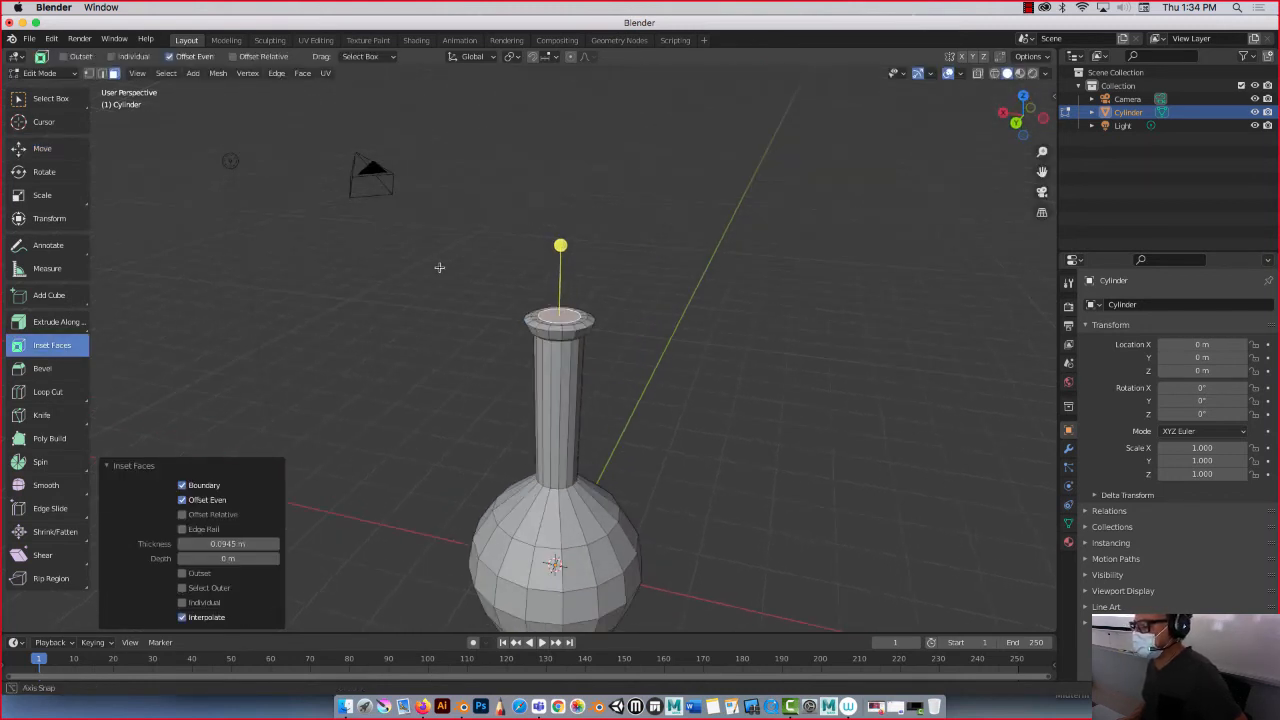
pyautogui.click(28, 148)
pyautogui.scroll(5, 495, 212)
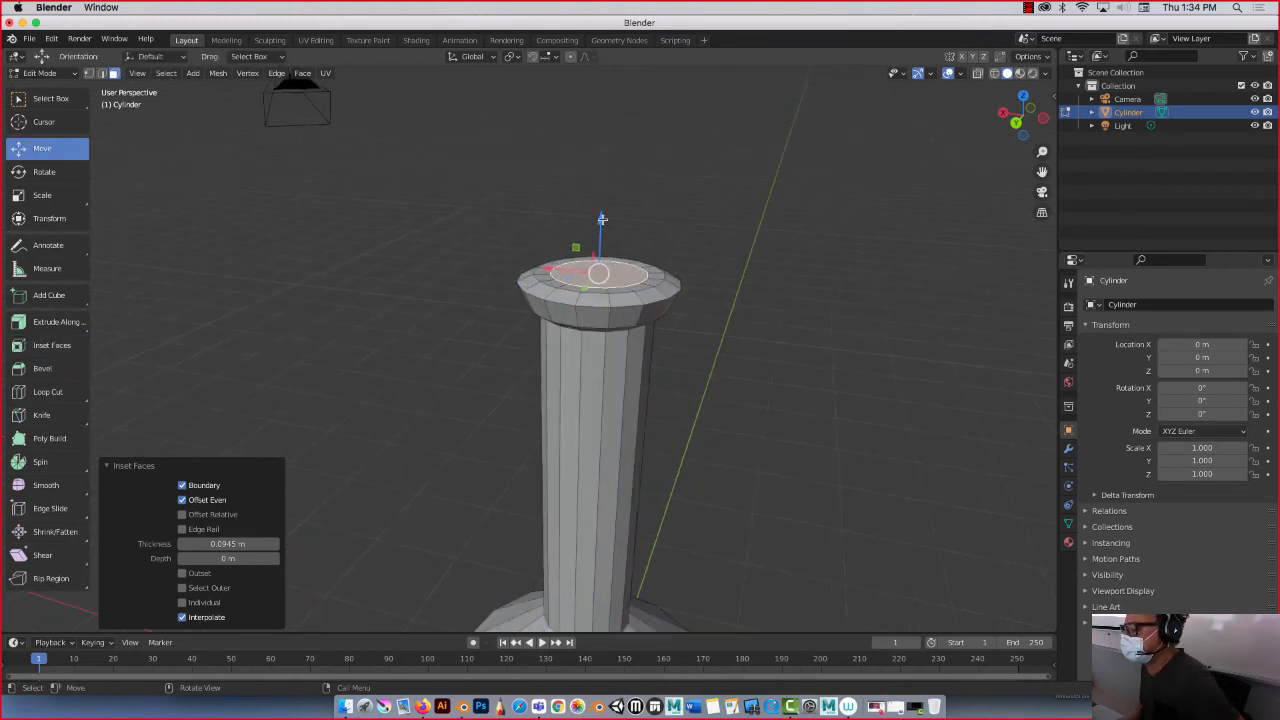
pyautogui.moveTo(600, 218)
pyautogui.mouseDown()
pyautogui.moveTo(597, 229)
pyautogui.moveTo(594, 200)
pyautogui.moveTo(587, 228)
pyautogui.mouseUp()
pyautogui.moveTo(424, 240); pyautogui.dragTo(303, 286, button='middle')
pyautogui.keyDown('shift'); pyautogui.moveTo(337, 410); pyautogui.dragTo(509, 314, button='middle'); pyautogui.keyUp('shift')
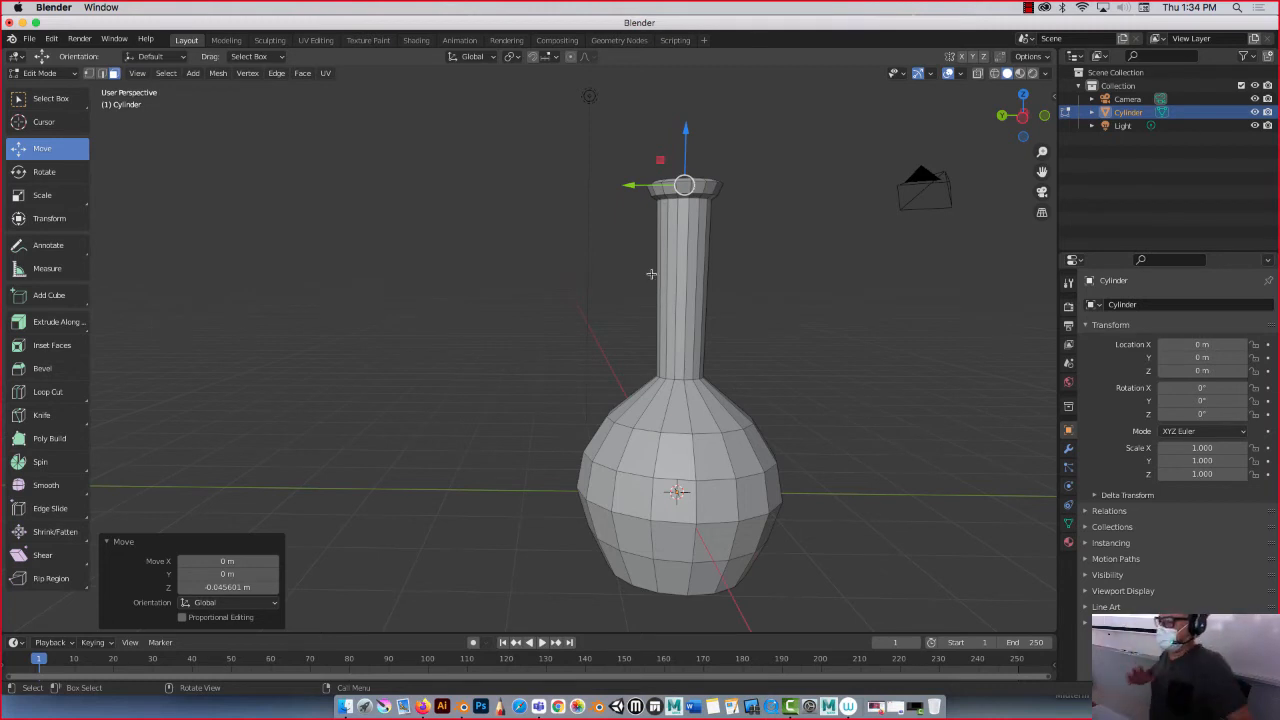
# - Add one loop cut around the middle of the bottle's neck and scale the new loop to about 0.716
pyautogui.click(88, 392)
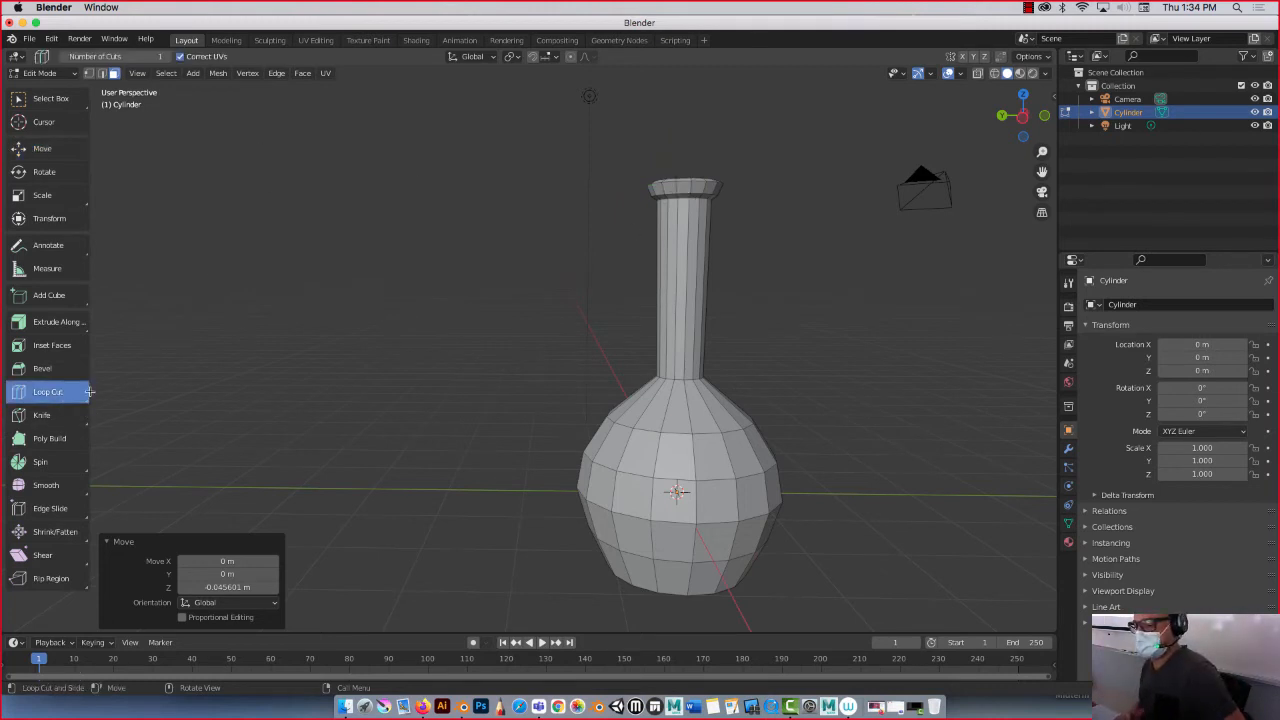
pyautogui.click(672, 315)
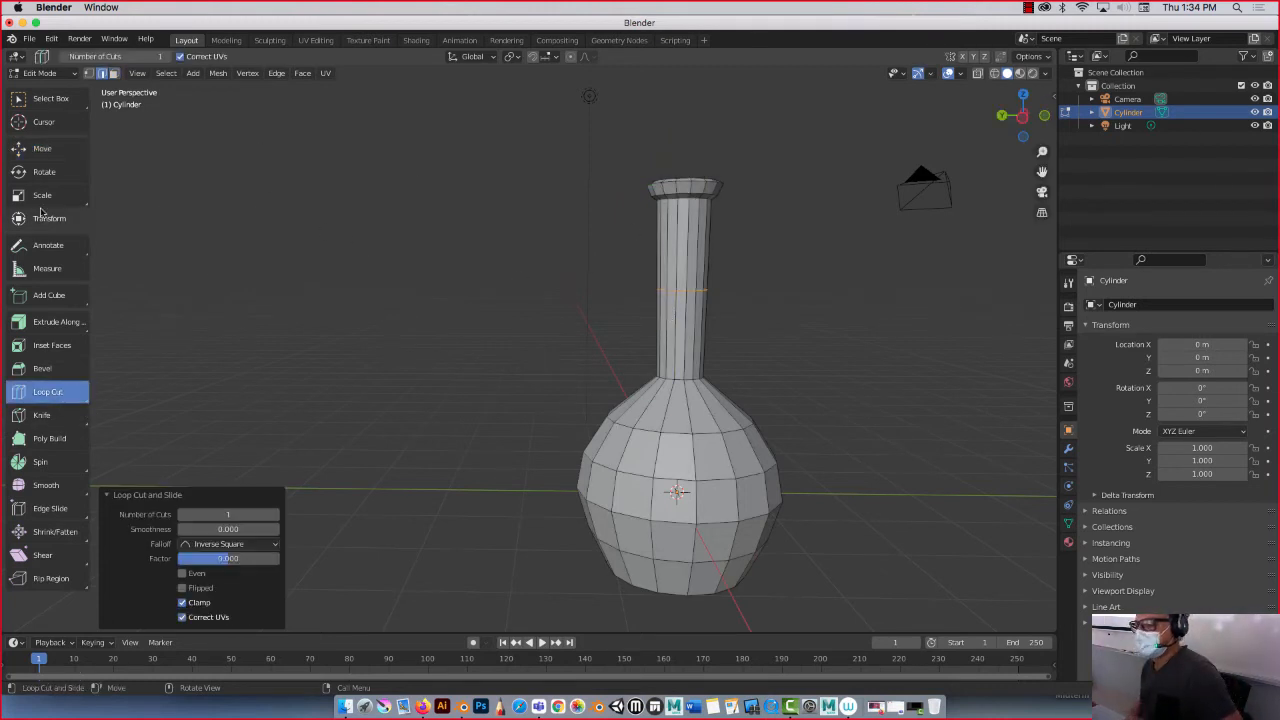
pyautogui.click(42, 148)
pyautogui.press('s')
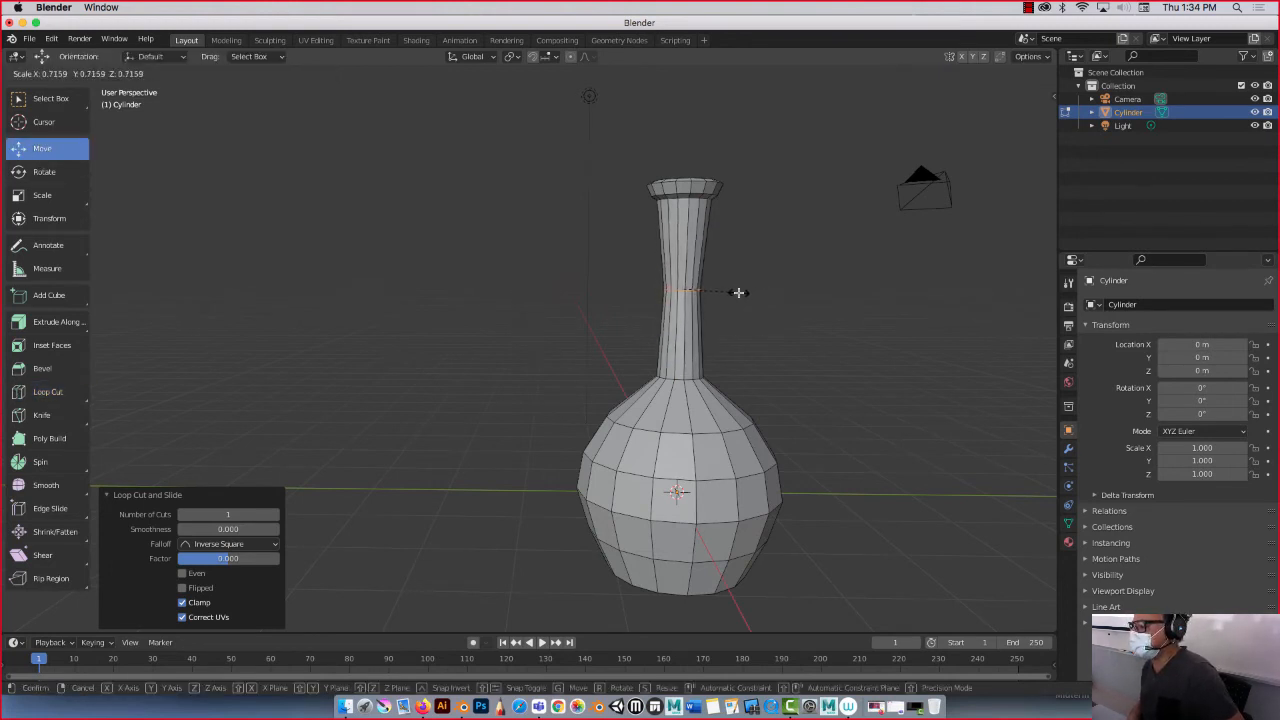
pyautogui.click(738, 292)
pyautogui.scroll(2, 643, 243)
pyautogui.scroll(-2, 643, 243)
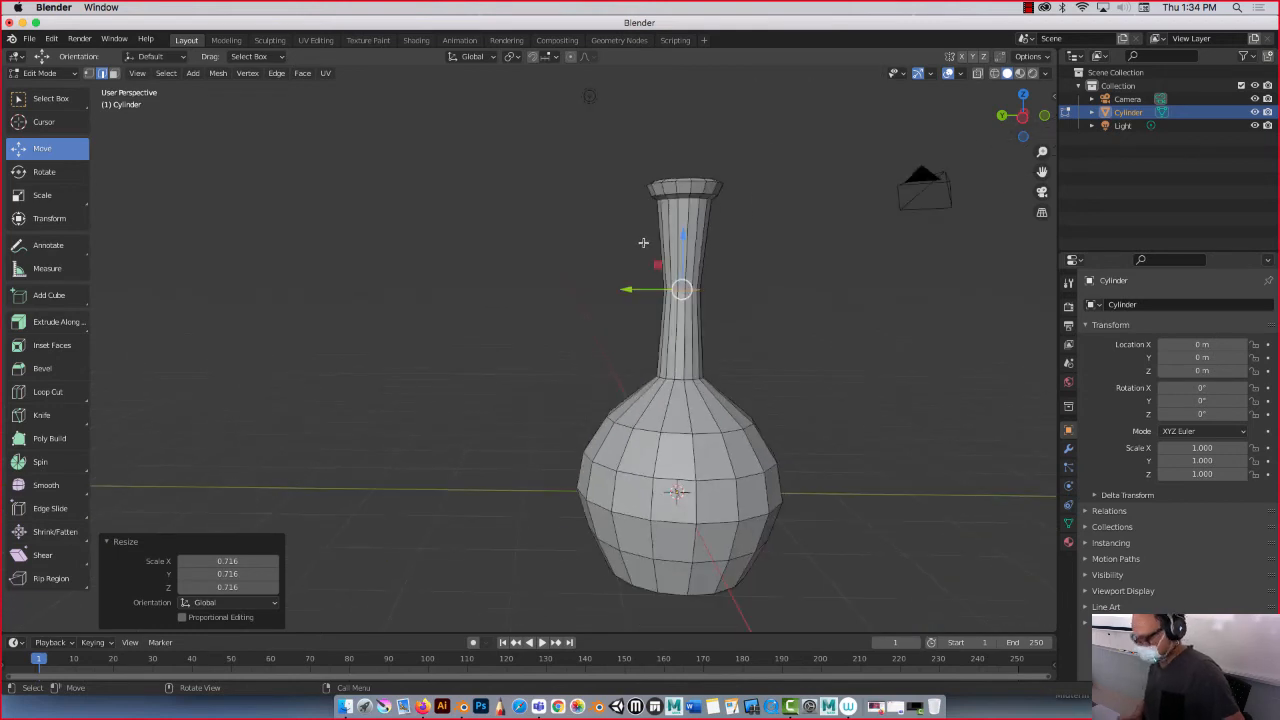
# - Slide the neck loop up toward the lip by a factor of about -0.674 and scale it to about 0.7
pyautogui.keyDown('shift'); pyautogui.moveTo(631, 248); pyautogui.dragTo(488, 242, button='middle'); pyautogui.keyUp('shift')
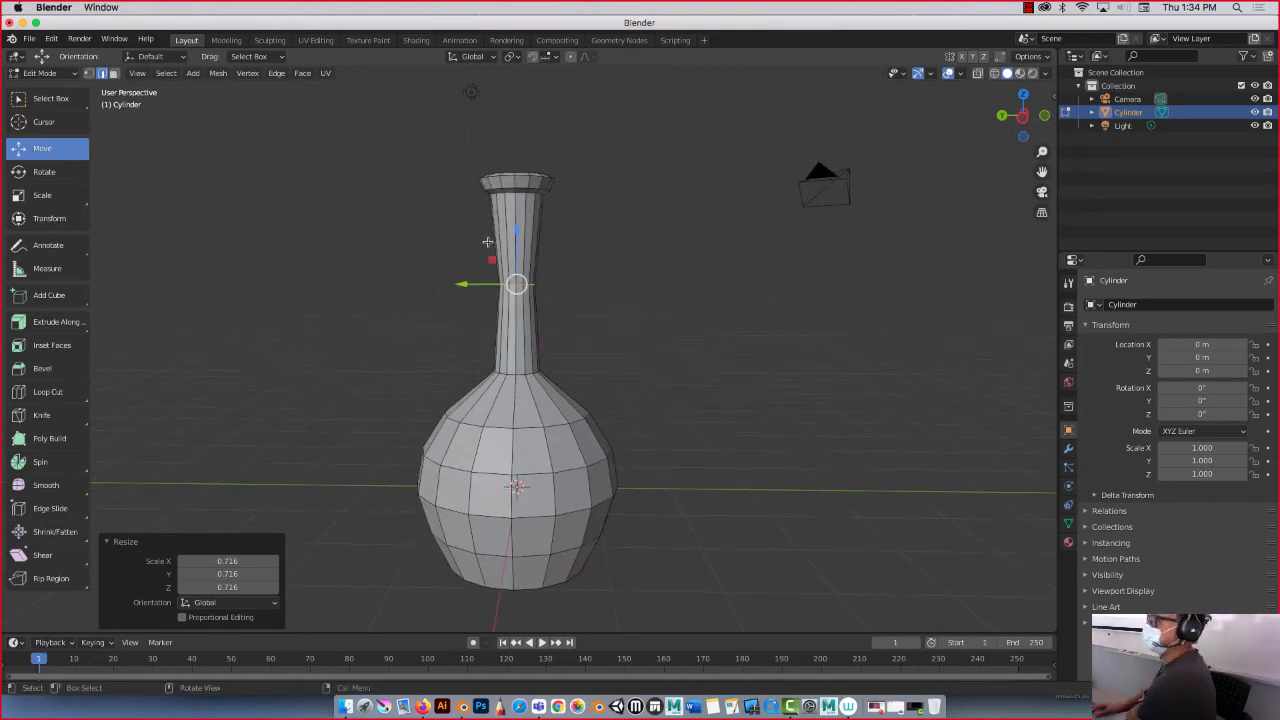
pyautogui.press('g')
pyautogui.press('g')
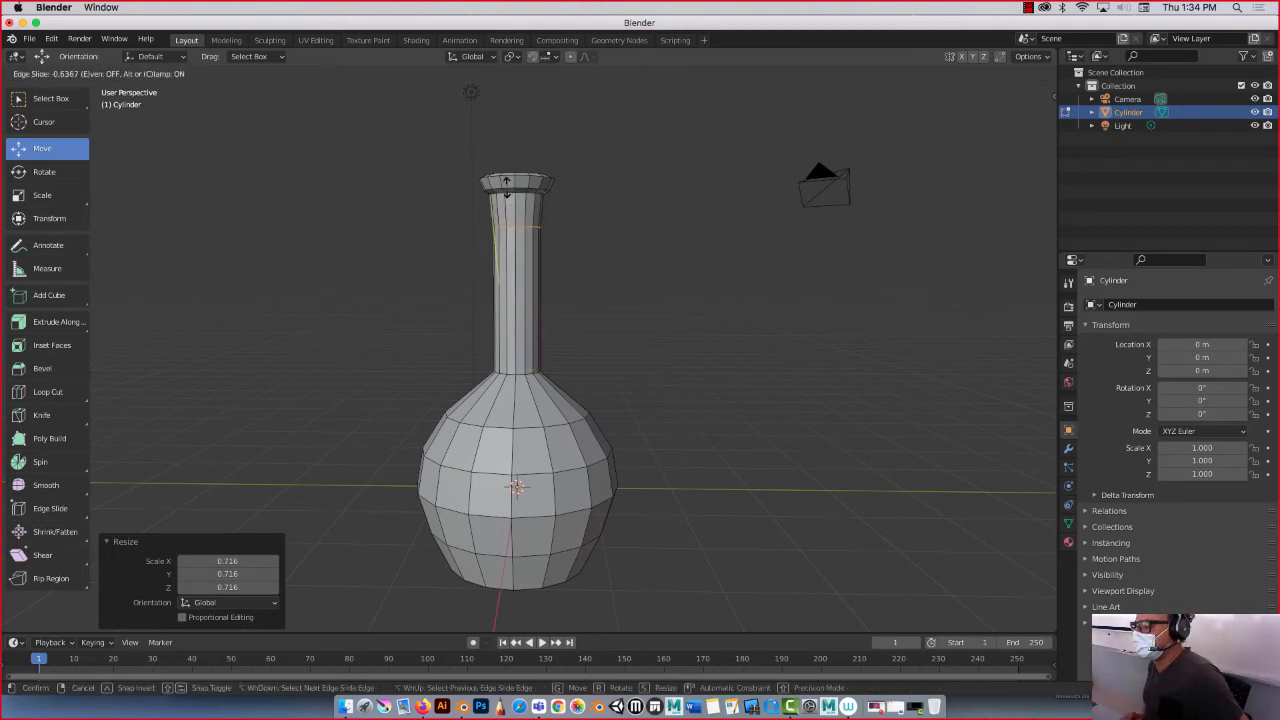
pyautogui.click(507, 180)
pyautogui.press('s')
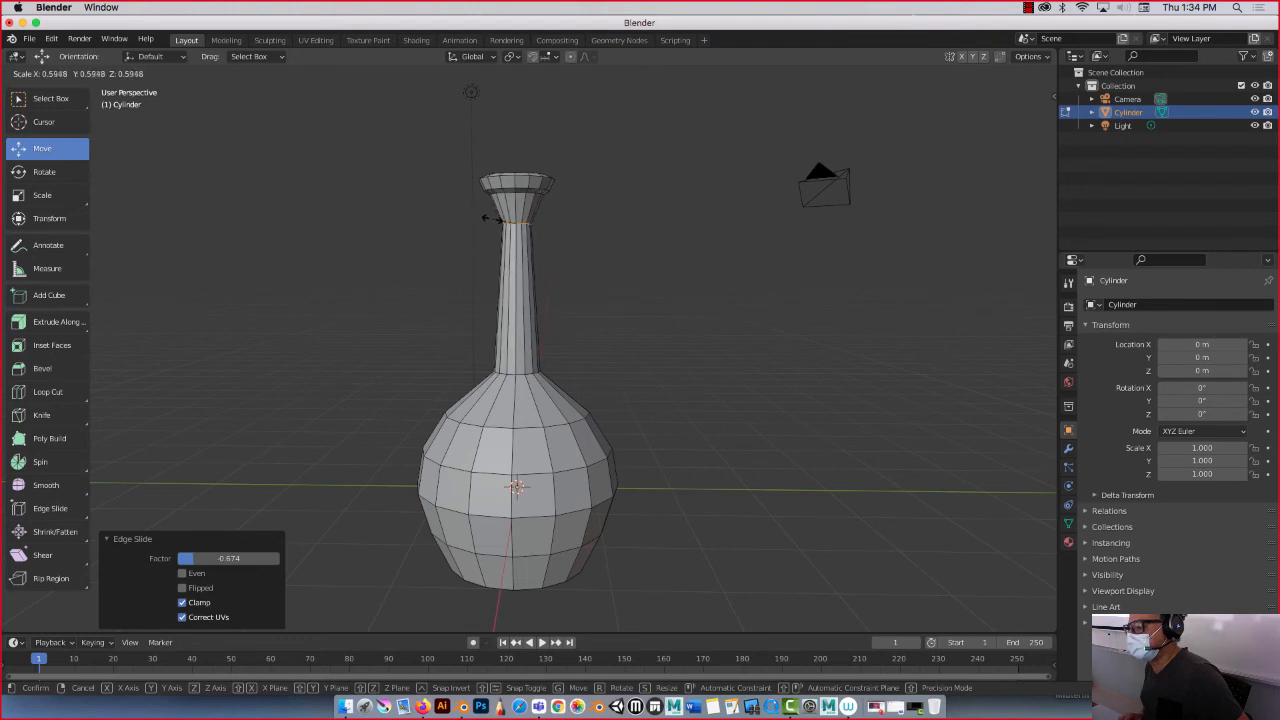
pyautogui.click(488, 220)
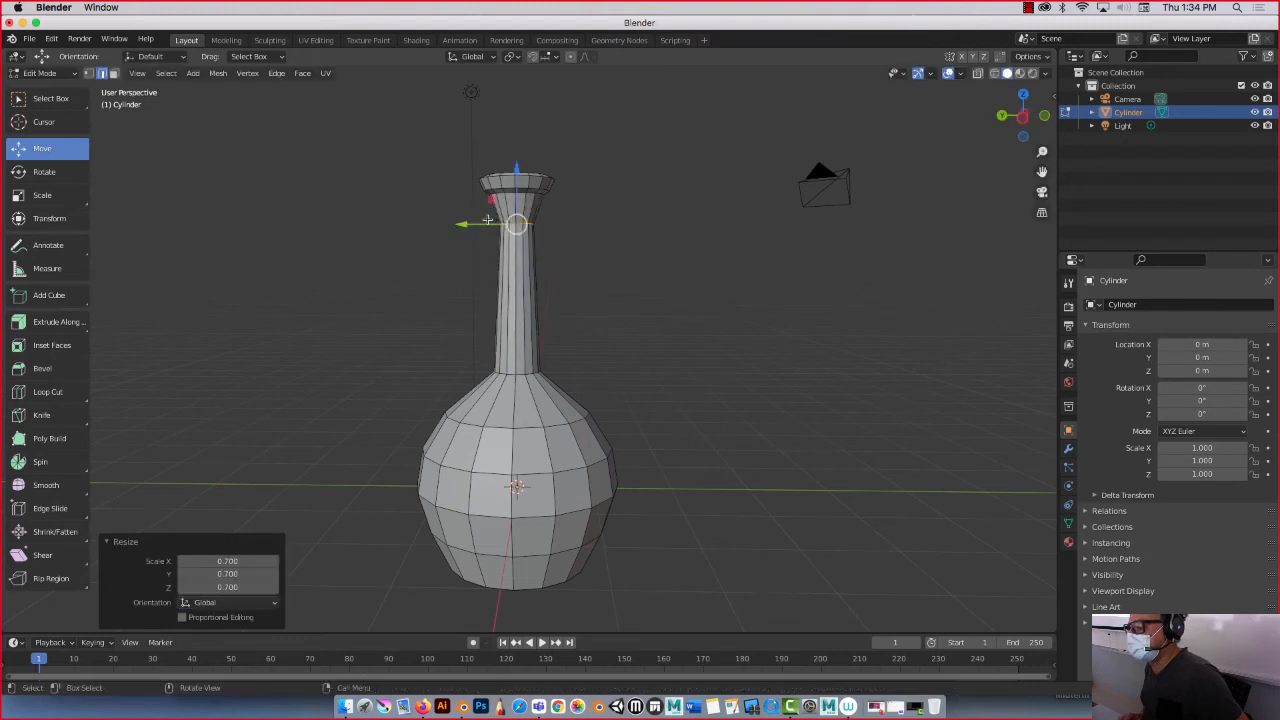
# - Select the edge loop around the body's shoulder and edge-slide it very slightly
pyautogui.keyDown('alt'); pyautogui.click(521, 426); pyautogui.keyUp('alt')
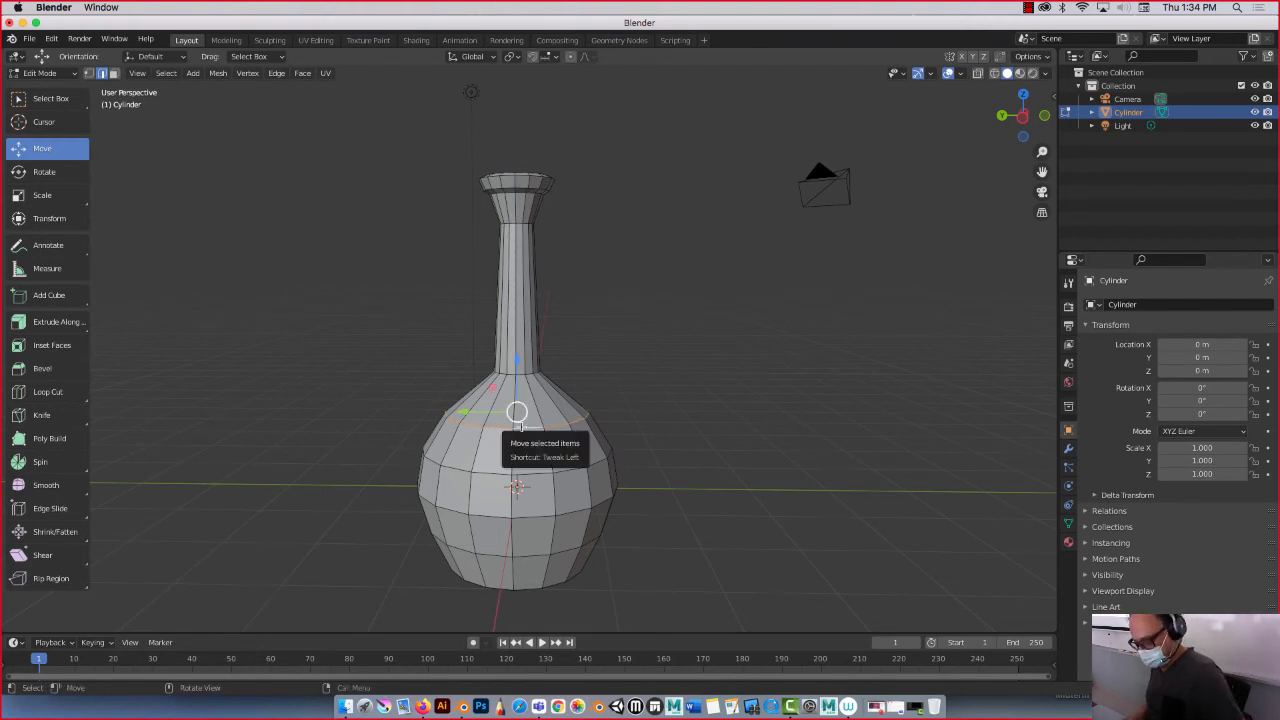
pyautogui.press('g')
pyautogui.press('g')
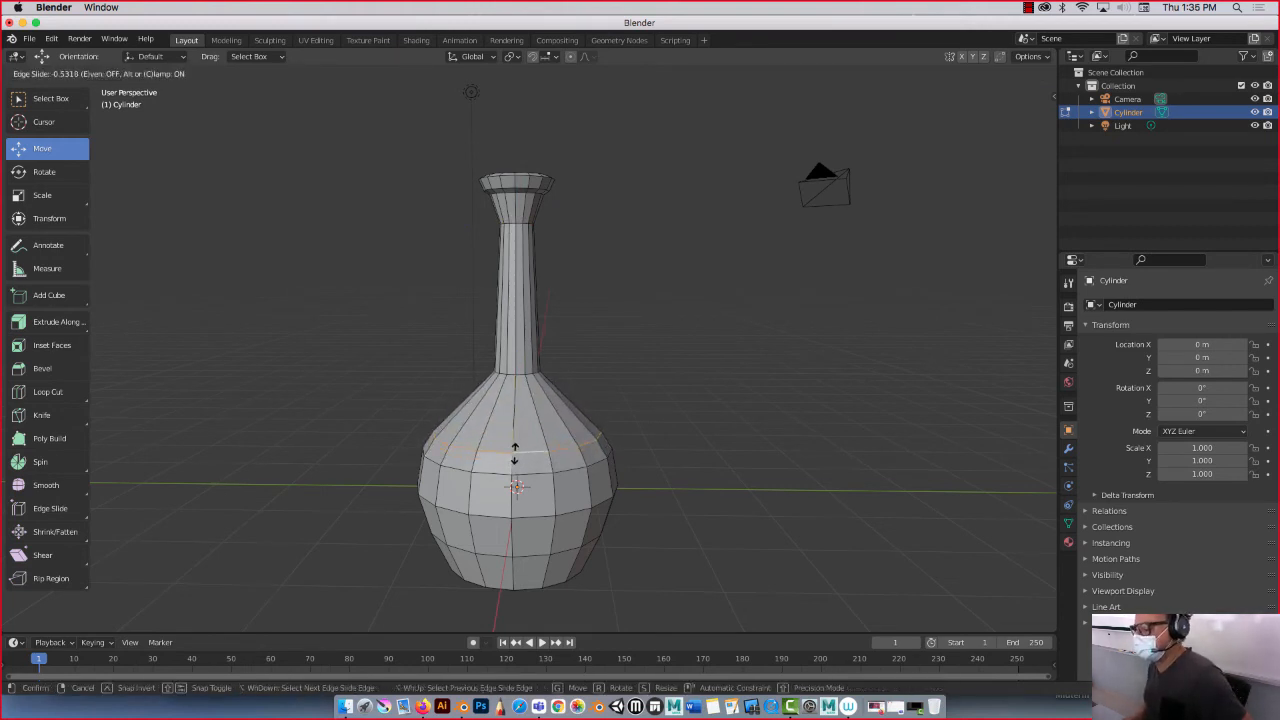
pyautogui.click(513, 425)
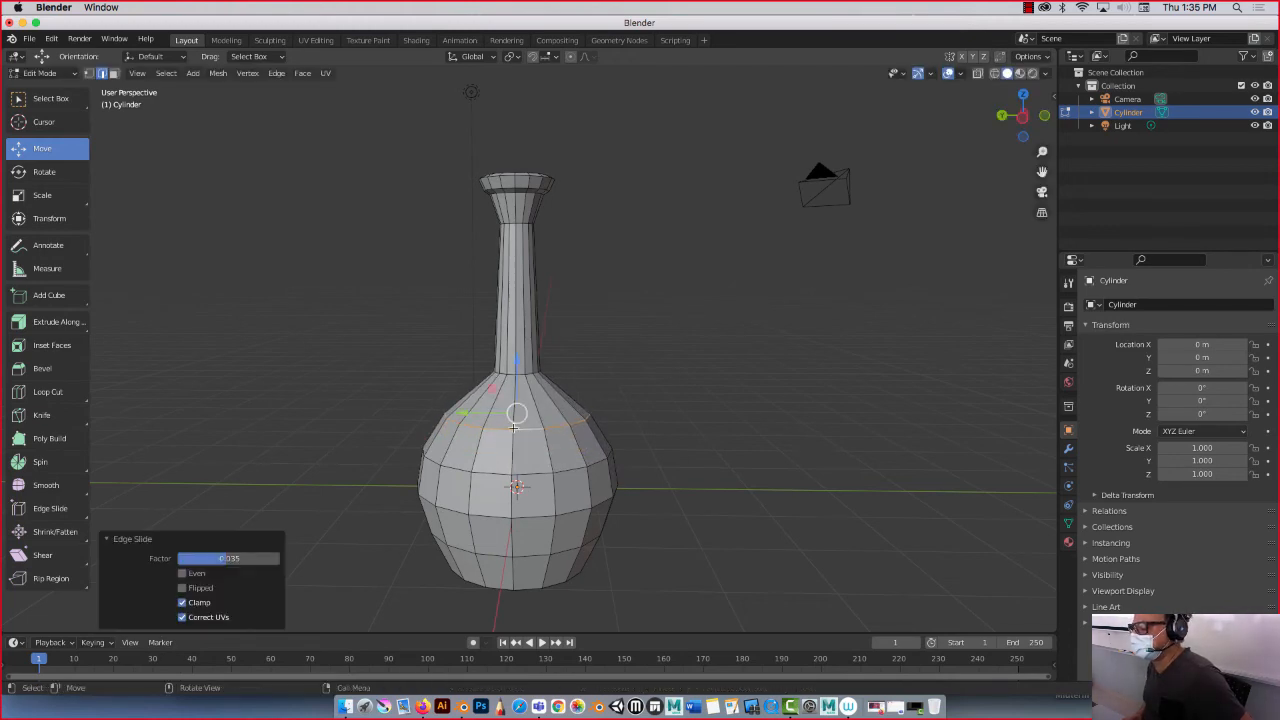
# - Switch to face selection, select the recessed face in the bottle's mouth and inset it by about 0.05 m
pyautogui.moveTo(513, 425); pyautogui.dragTo(590, 280, button='middle')
pyautogui.keyDown('alt'); pyautogui.click(590, 284); pyautogui.keyUp('alt')
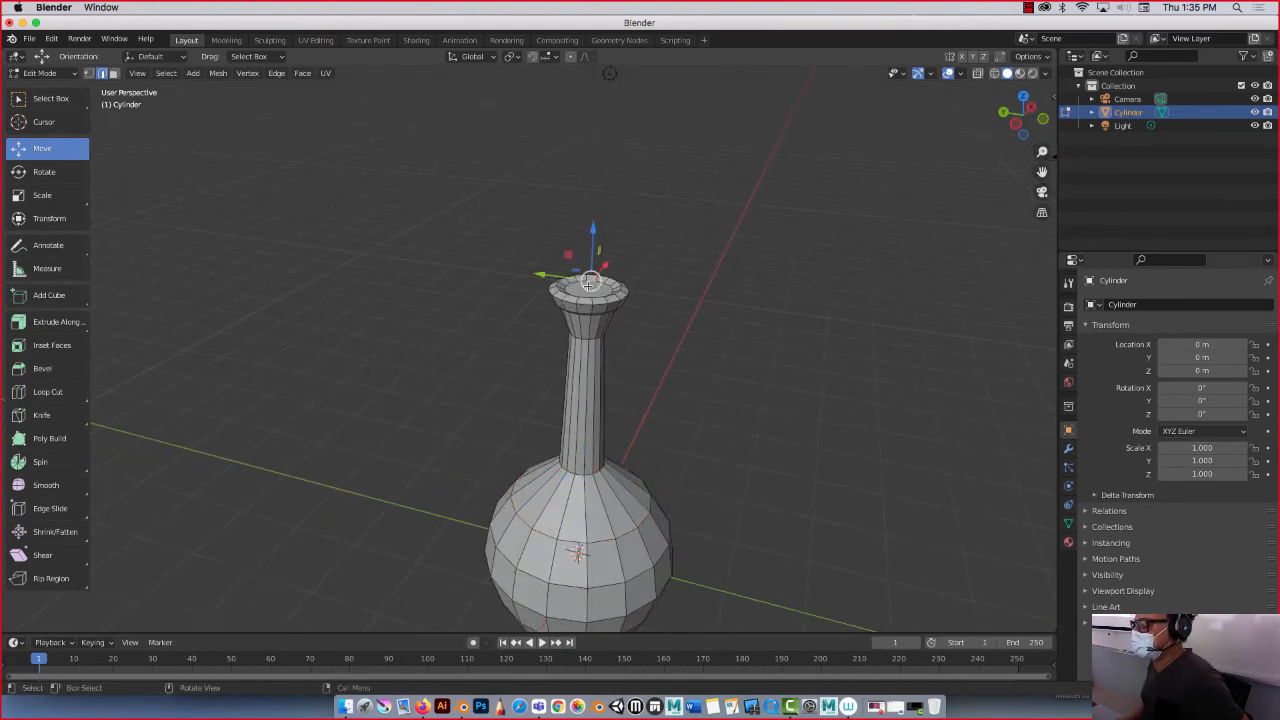
pyautogui.click(114, 74)
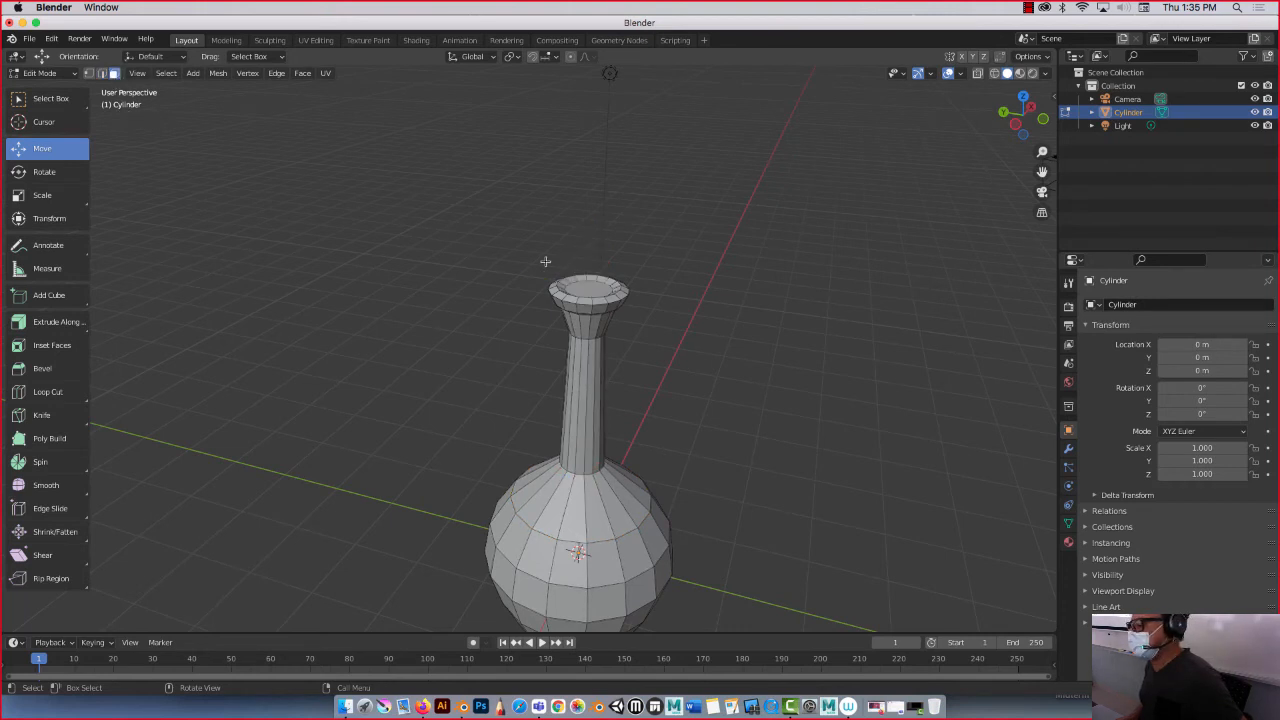
pyautogui.click(592, 290)
pyautogui.moveTo(531, 270); pyautogui.dragTo(509, 288, button='middle')
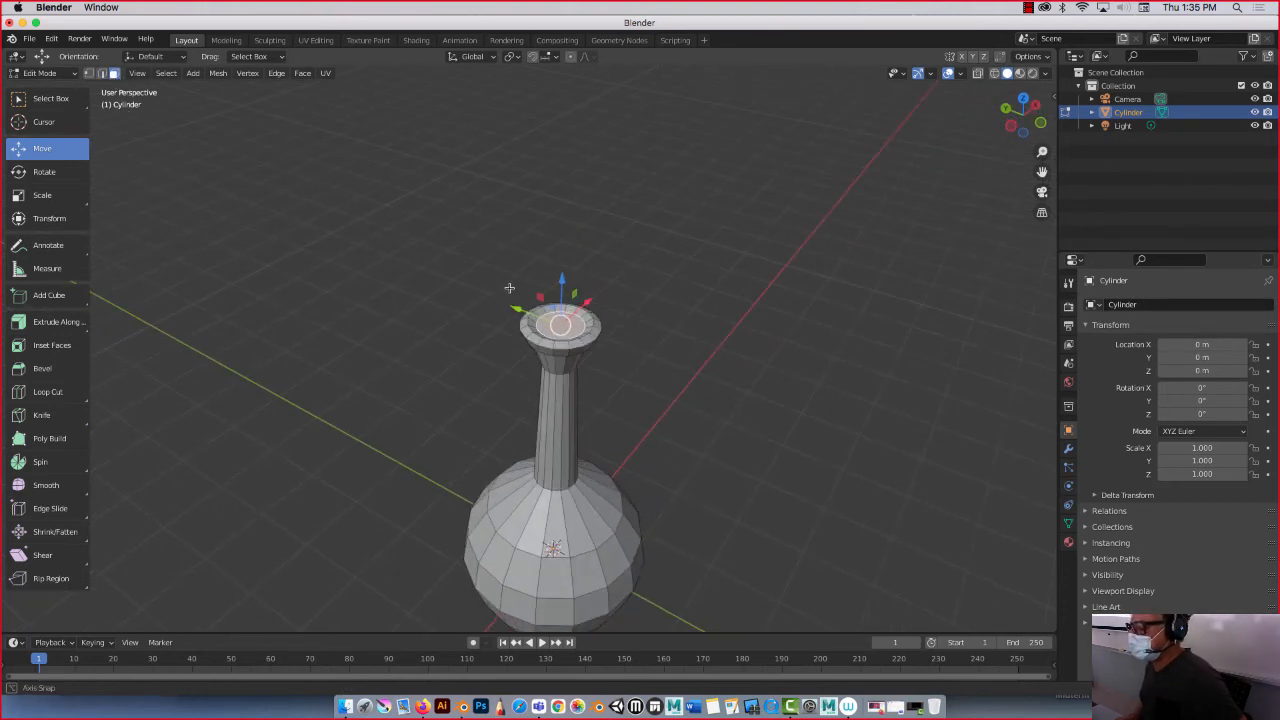
pyautogui.click(49, 345)
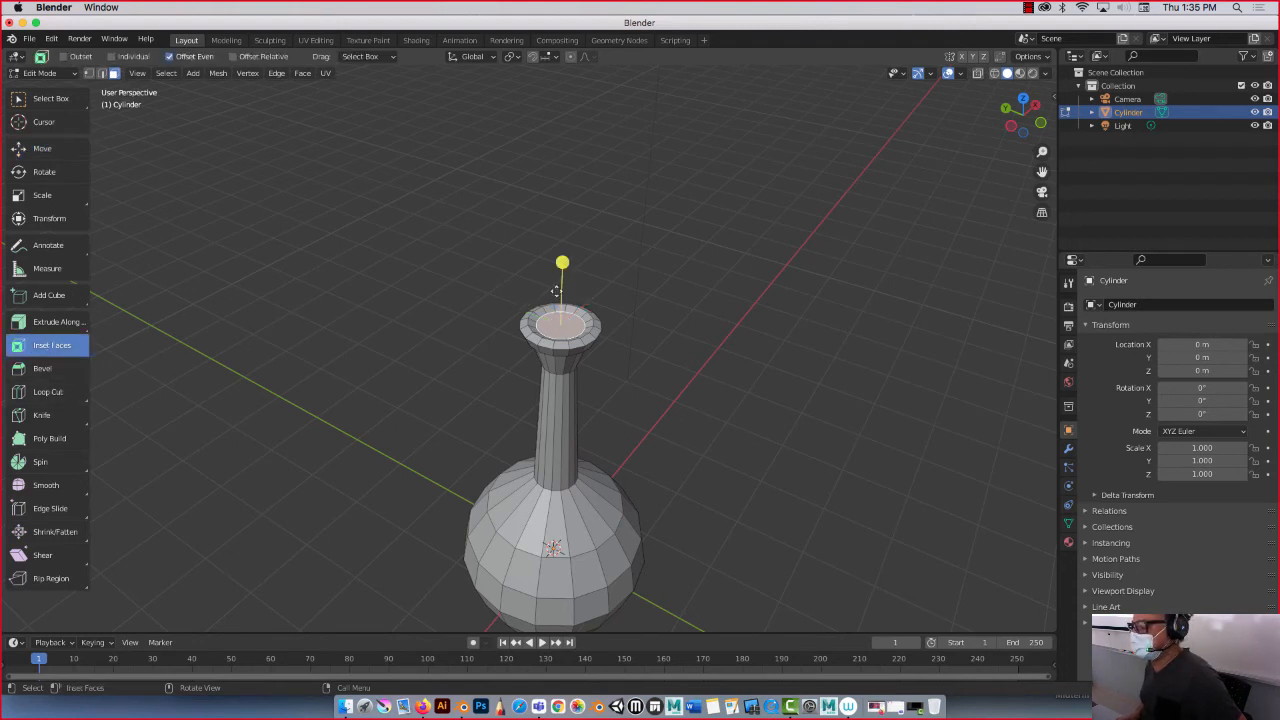
pyautogui.moveTo(562, 262); pyautogui.dragTo(562, 263)
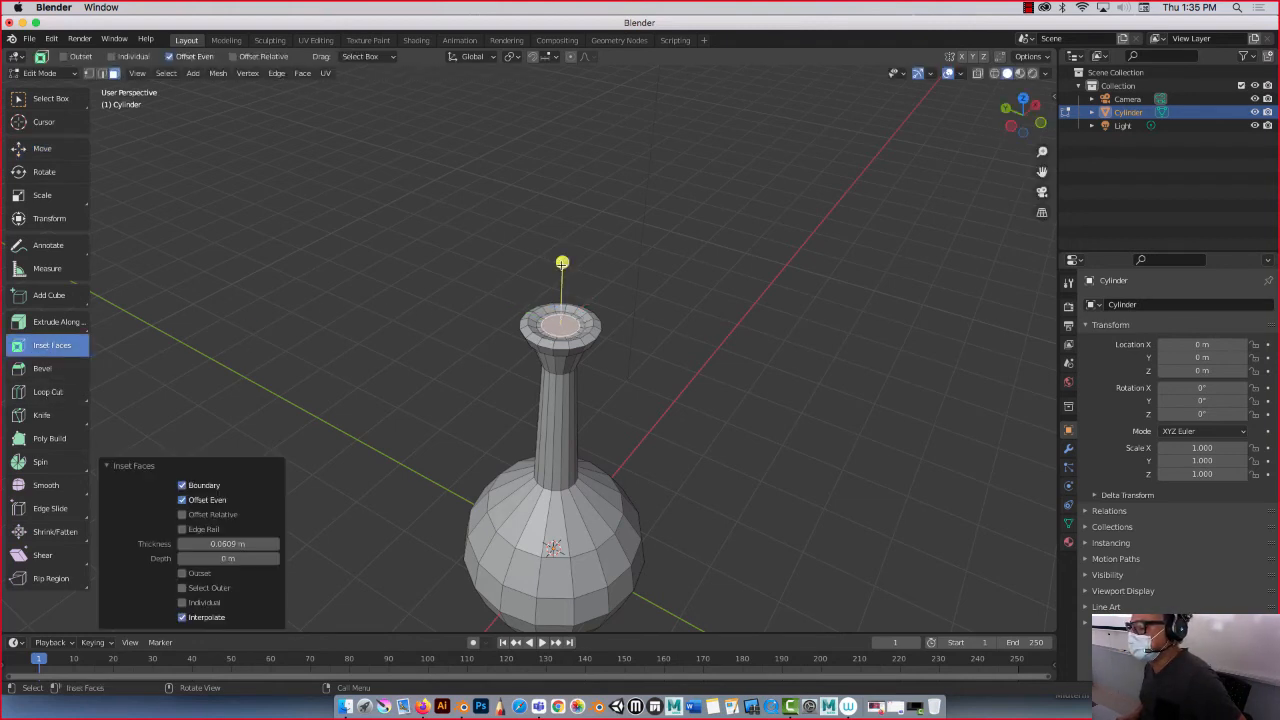
# - Move the inset mouth face down into the neck along Z, with a final move of about 0.2 m
pyautogui.click(45, 149)
pyautogui.moveTo(564, 282); pyautogui.dragTo(514, 333)
pyautogui.moveTo(459, 361); pyautogui.dragTo(532, 270, button='middle')
pyautogui.moveTo(551, 254); pyautogui.dragTo(551, 272)
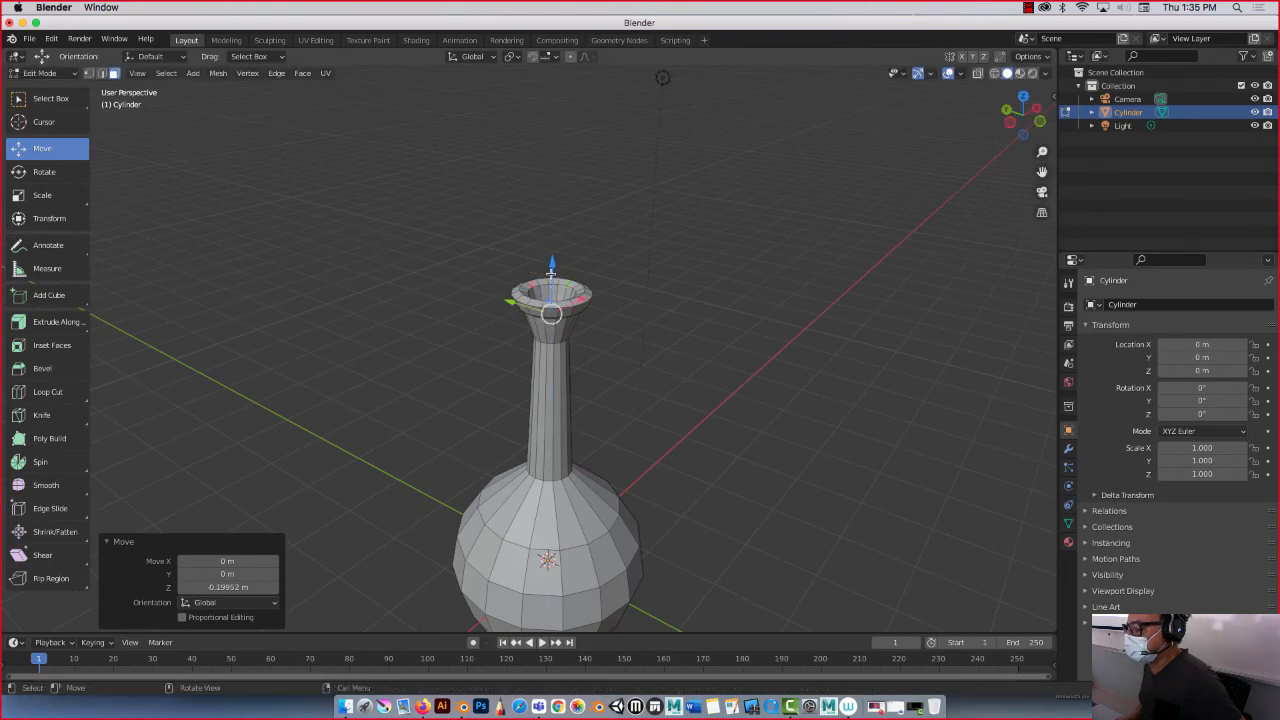
# - Show the mesh in wireframe and scale the face inside the neck to about 0.668
pyautogui.click(994, 74)
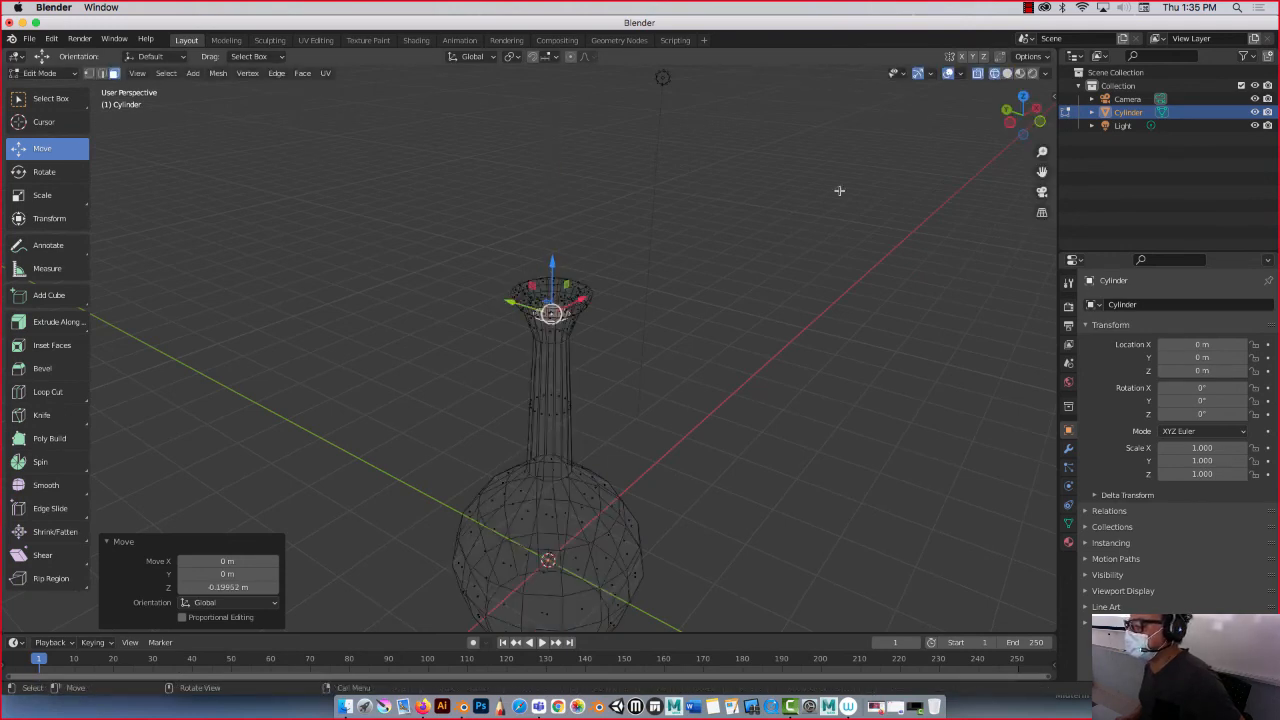
pyautogui.moveTo(837, 191)
pyautogui.mouseDown(button='middle')
pyautogui.moveTo(789, 246)
pyautogui.moveTo(797, 233)
pyautogui.mouseUp(button='middle')
pyautogui.press('s')
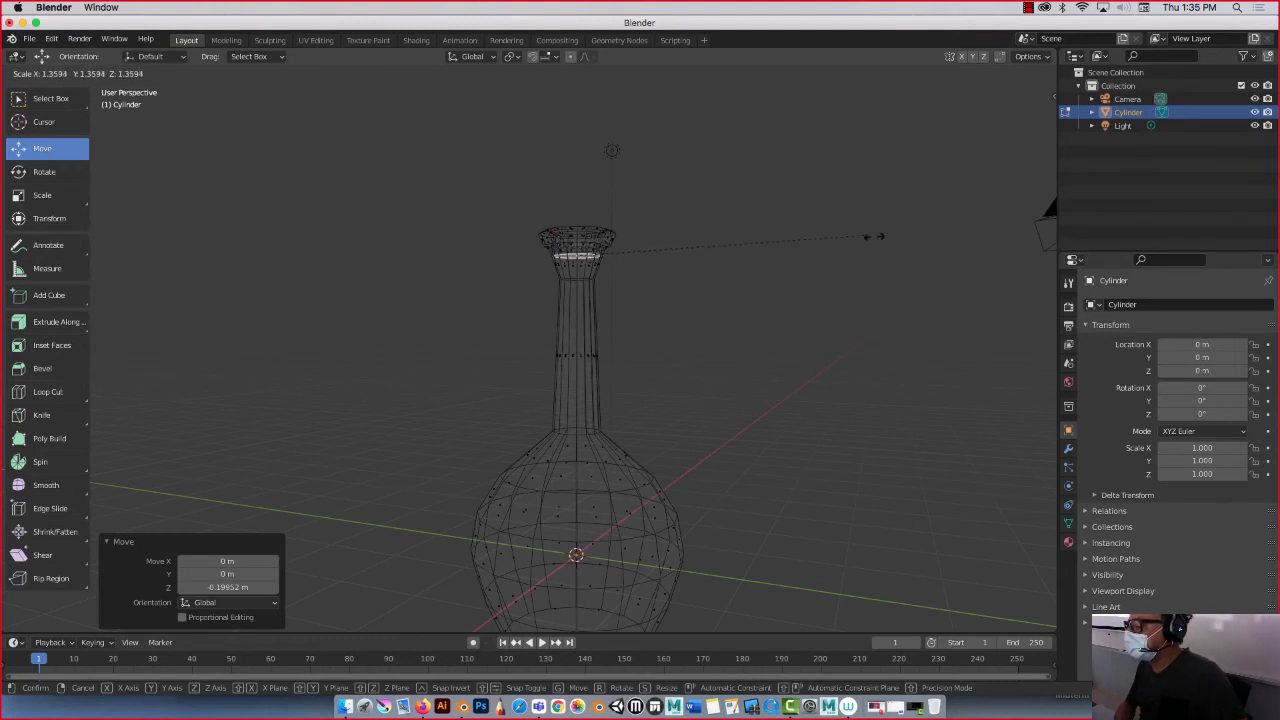
pyautogui.click(733, 248)
# - Move the face inside the neck down along Z by about 0.38 m and return to solid shading
pyautogui.press('g')
pyautogui.press('z')
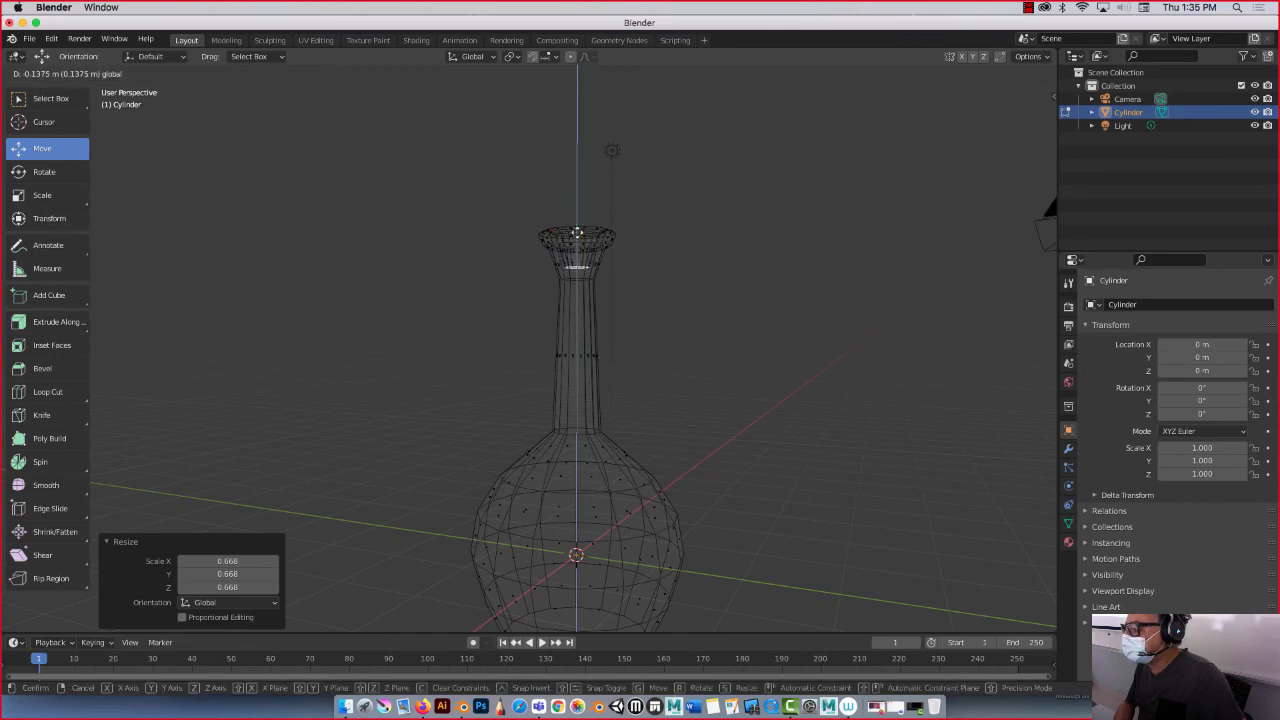
pyautogui.click(577, 249)
pyautogui.moveTo(634, 220); pyautogui.dragTo(706, 309, button='middle')
pyautogui.click(1007, 75)
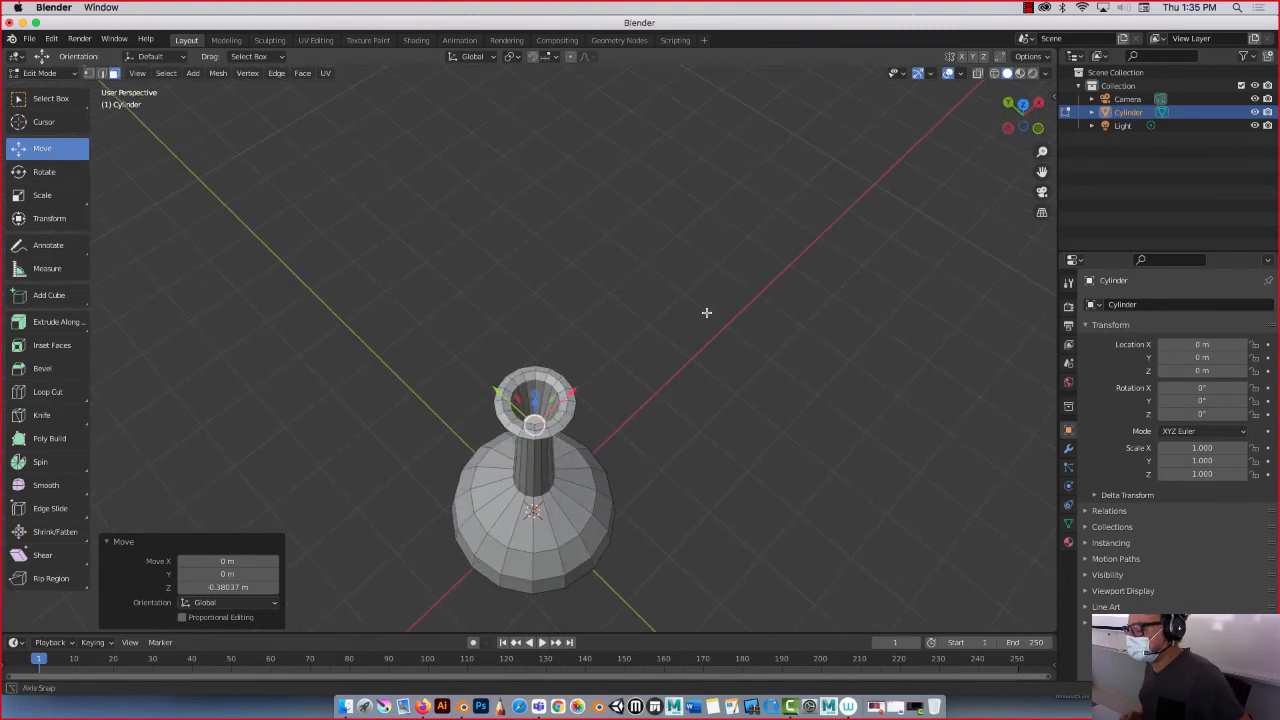
pyautogui.moveTo(314, 327); pyautogui.dragTo(339, 268, button='middle')
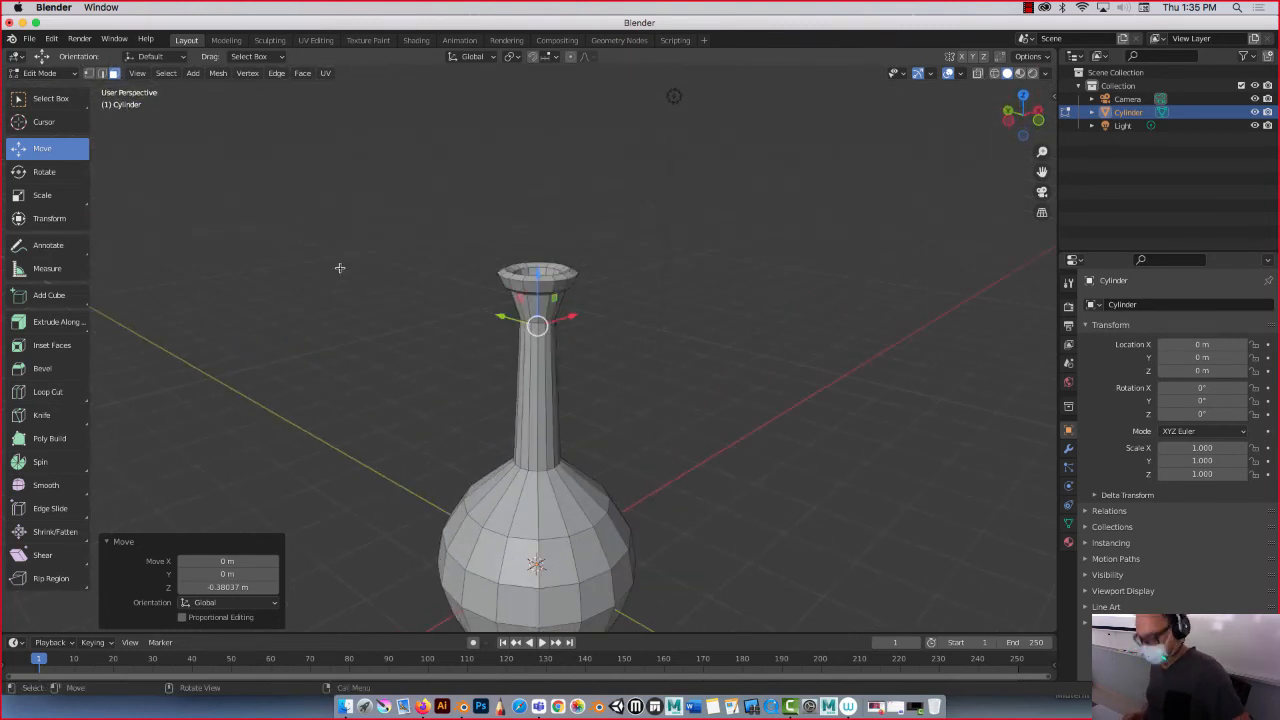
# - Extrude the face inside the neck upward by about 1.384 m to form a stopper above the lip
pyautogui.press('e')
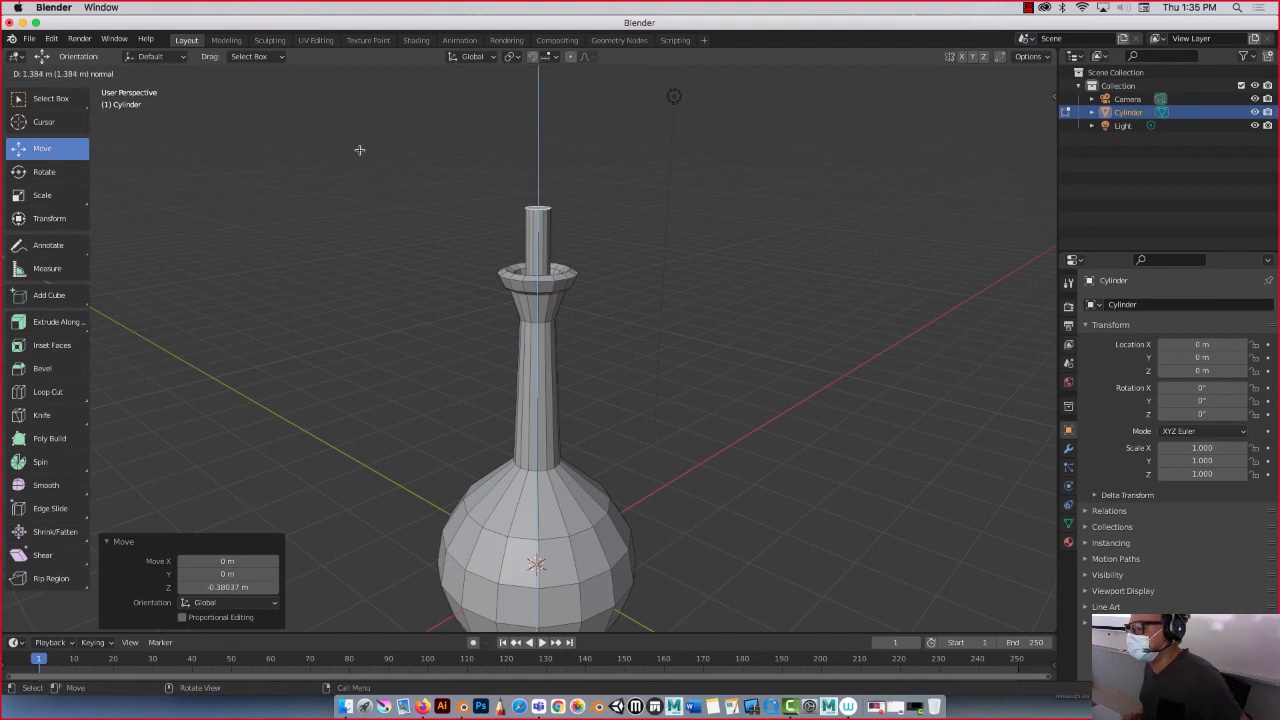
pyautogui.click(359, 149)
pyautogui.moveTo(359, 149); pyautogui.dragTo(400, 217, button='middle')
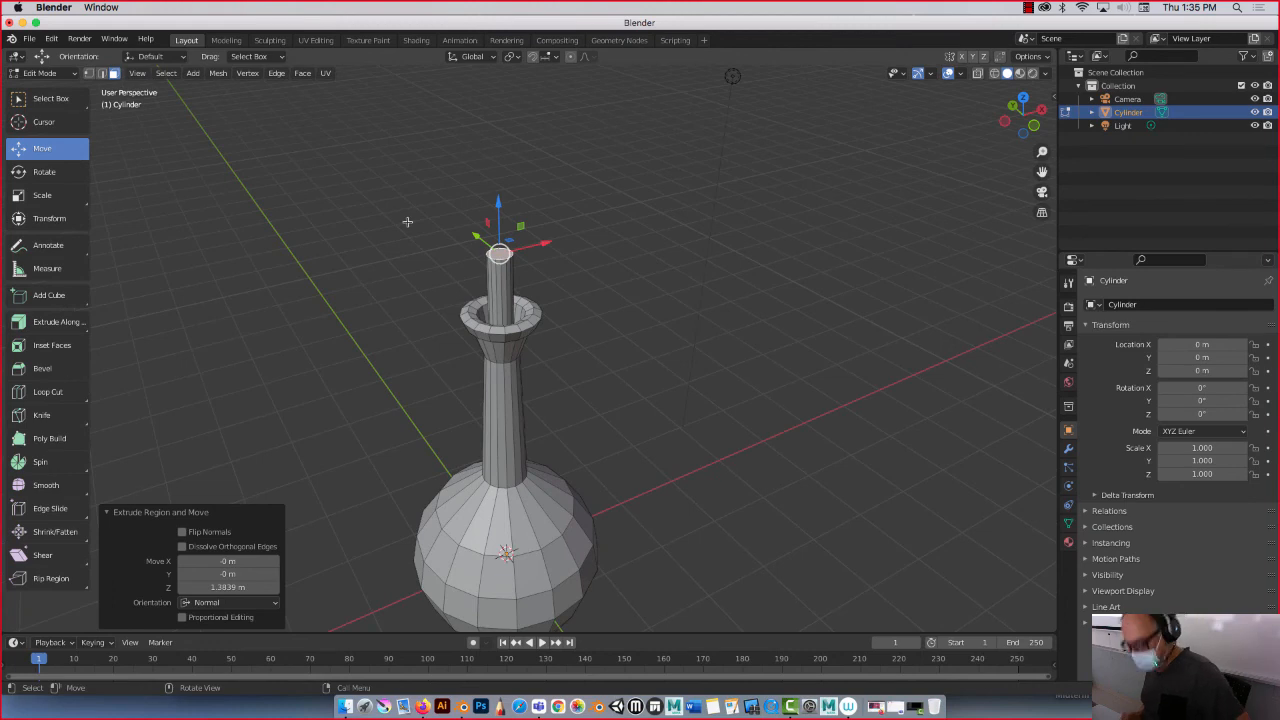
# - Scale the stopper's top face up to about the lip's width and lower it along Z by about 0.37 m
pyautogui.press('s')
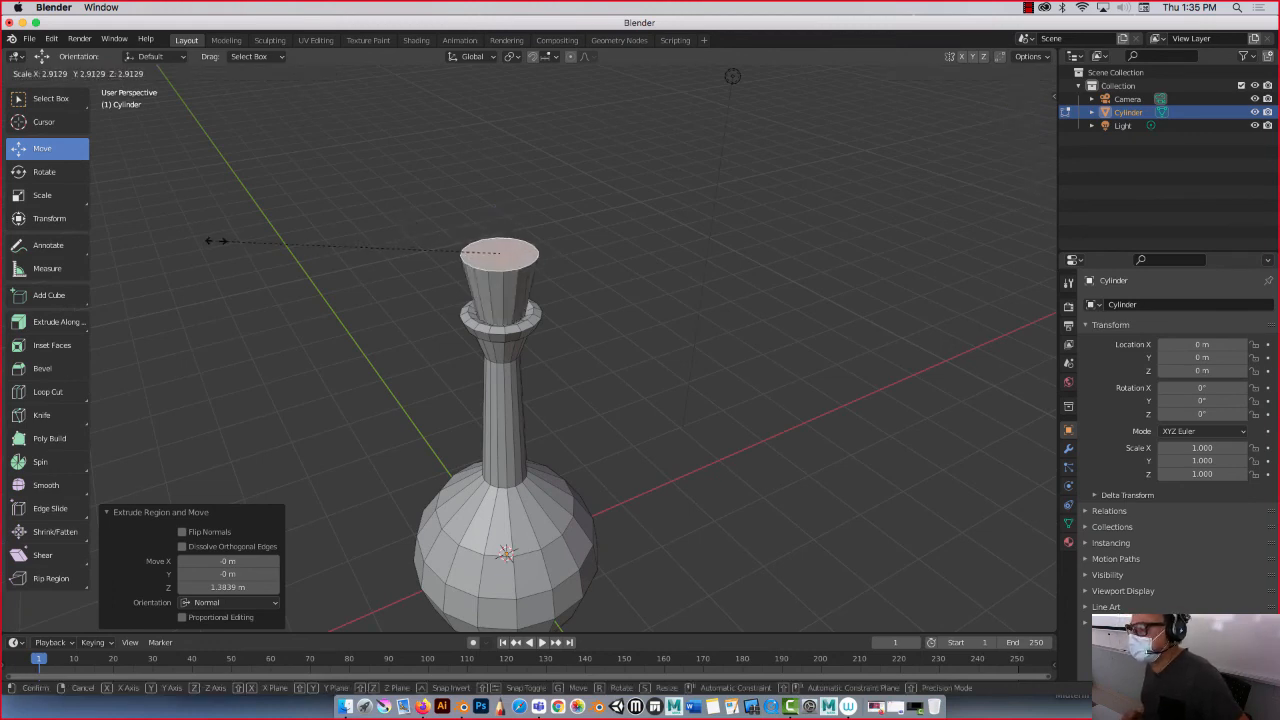
pyautogui.click(193, 229)
pyautogui.moveTo(416, 315); pyautogui.dragTo(427, 261, button='middle')
pyautogui.moveTo(524, 121); pyautogui.dragTo(516, 158)
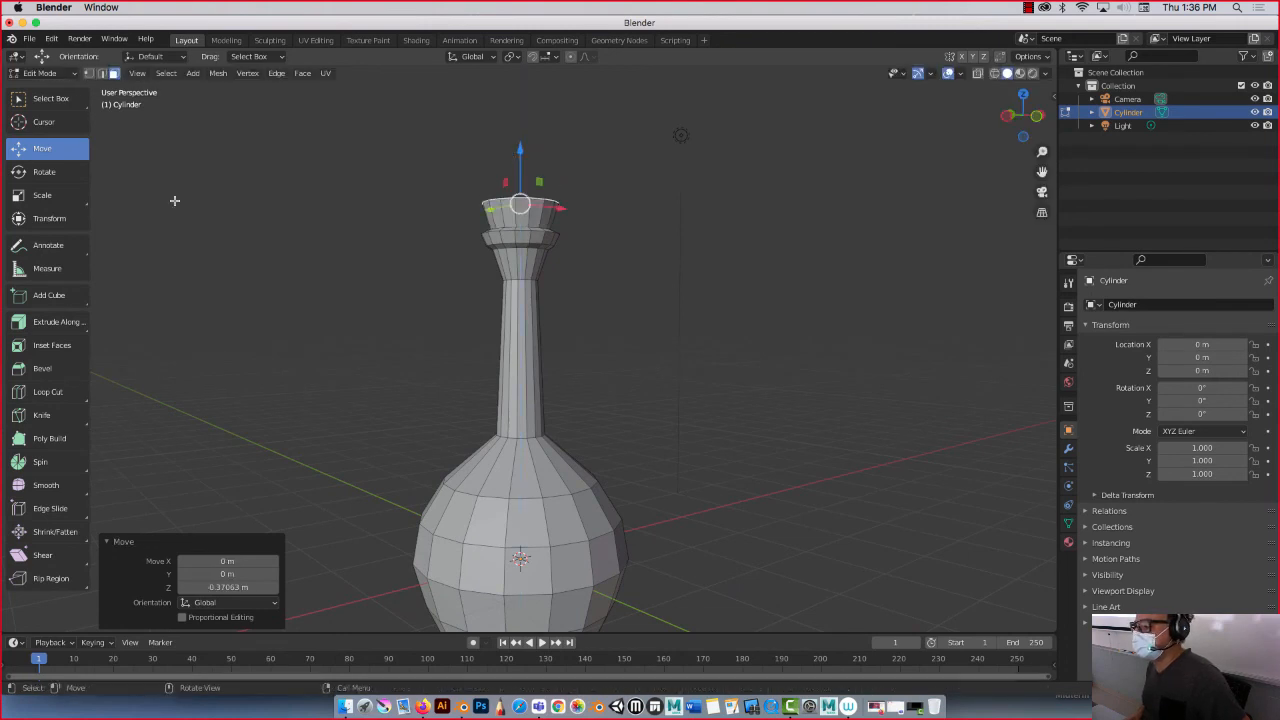
# - Tilt the stopper's top face by about 19.1° around the view axis
pyautogui.click(44, 171)
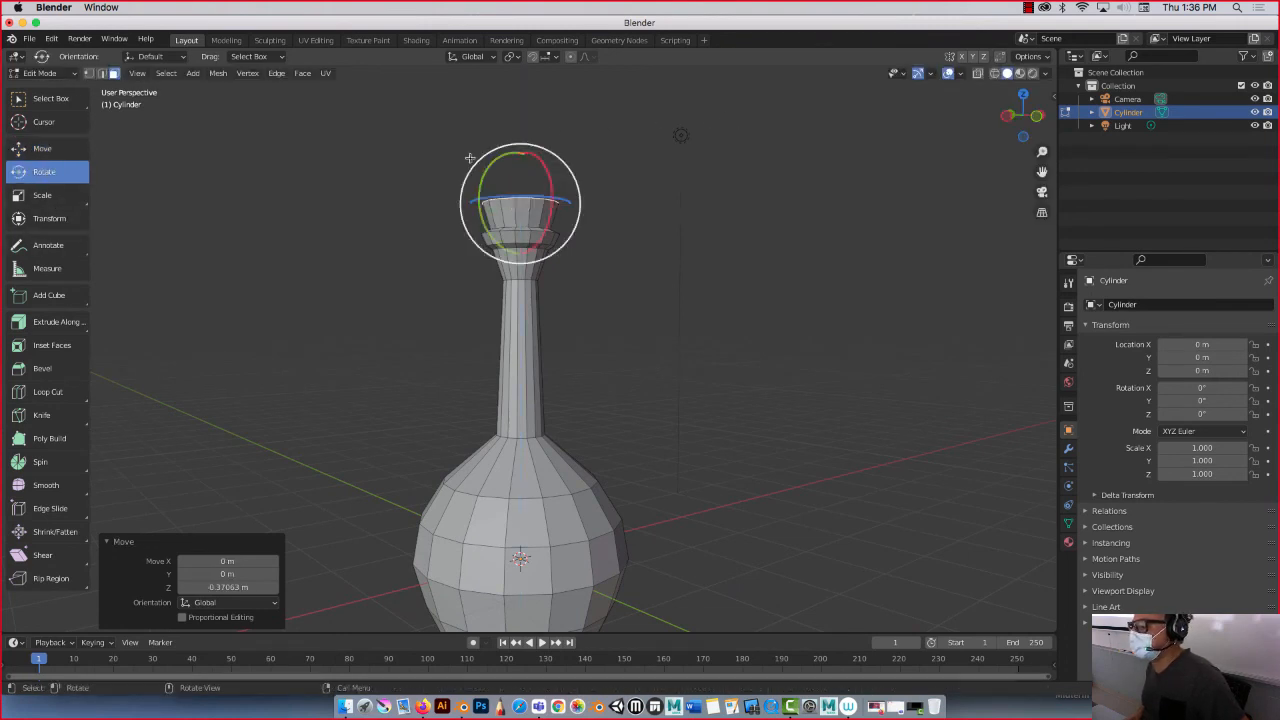
pyautogui.moveTo(470, 158); pyautogui.dragTo(482, 132)
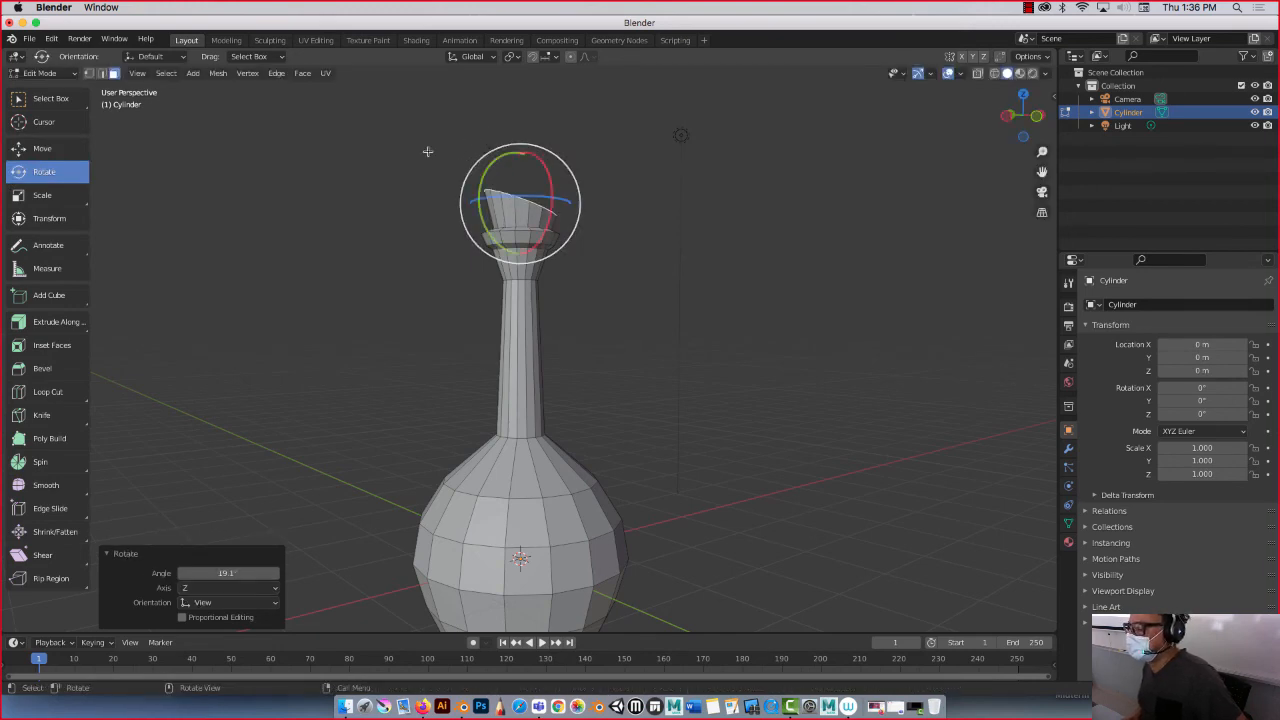
pyautogui.moveTo(428, 150)
pyautogui.mouseDown(button='middle')
pyautogui.moveTo(321, 205)
pyautogui.moveTo(283, 174)
pyautogui.moveTo(406, 151)
pyautogui.mouseUp(button='middle')
pyautogui.click(42, 148)
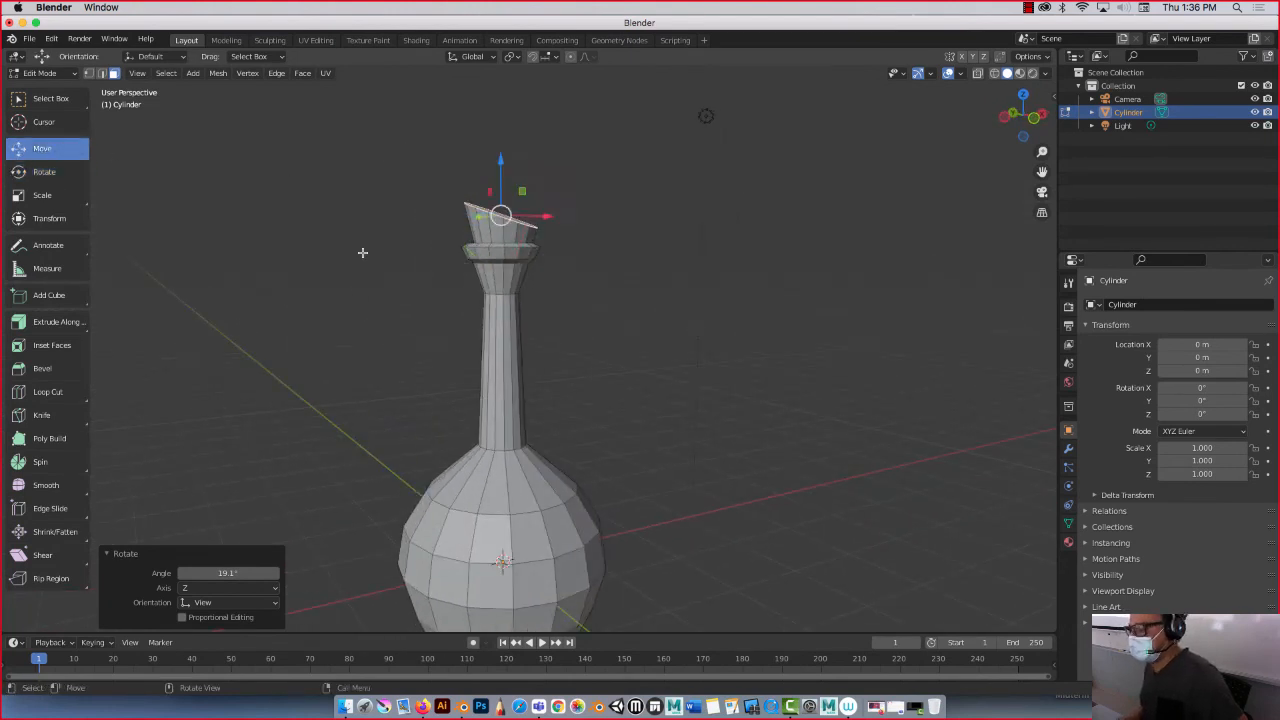
# - Bevel the edges of the stopper's tilted top face with a width of about 0.043 m and 2 segments
pyautogui.scroll(-4, 363, 251)
pyautogui.moveTo(363, 252); pyautogui.dragTo(454, 352, button='middle')
pyautogui.scroll(5, 537, 282)
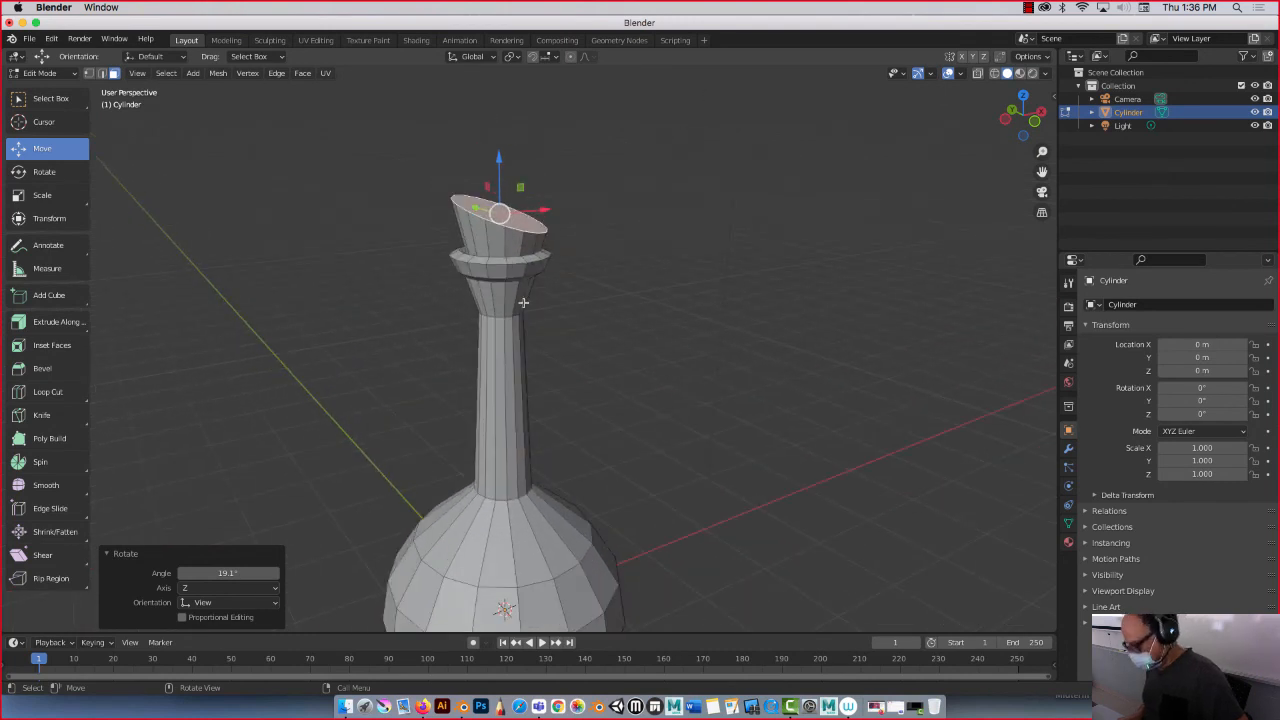
pyautogui.keyDown('shift'); pyautogui.moveTo(537, 282); pyautogui.dragTo(597, 347, button='middle'); pyautogui.keyUp('shift')
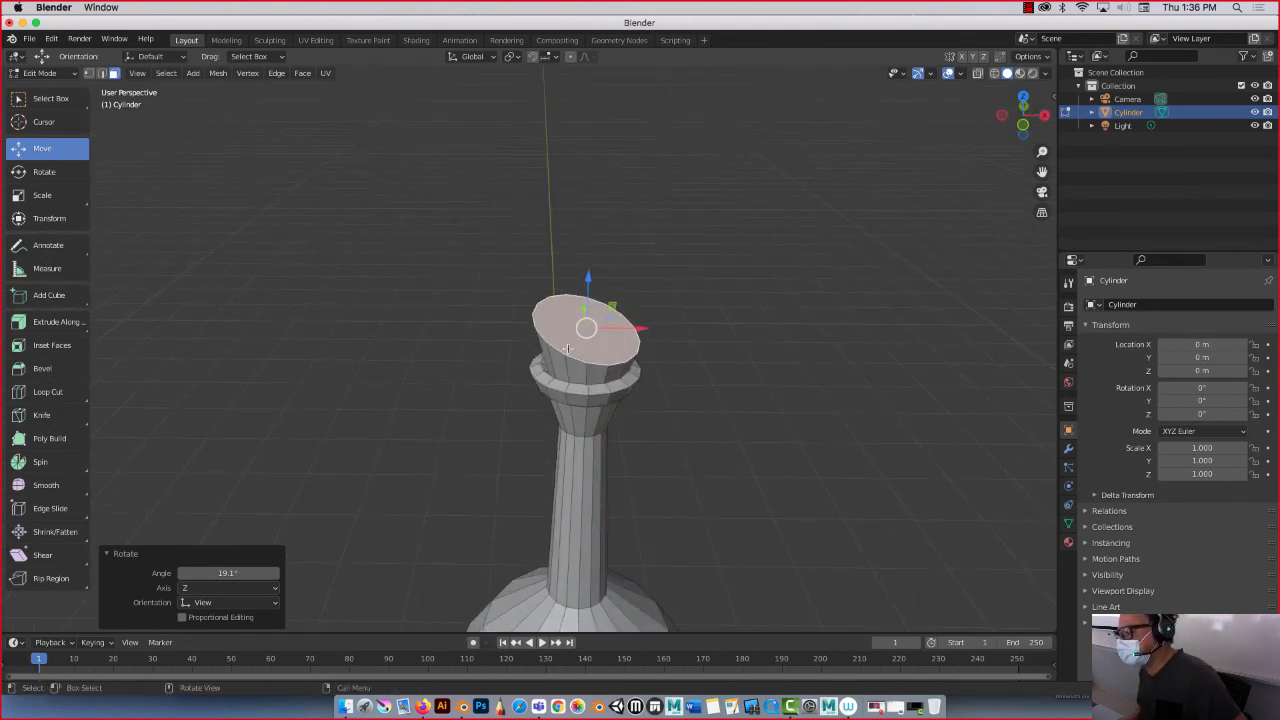
pyautogui.click(38, 370)
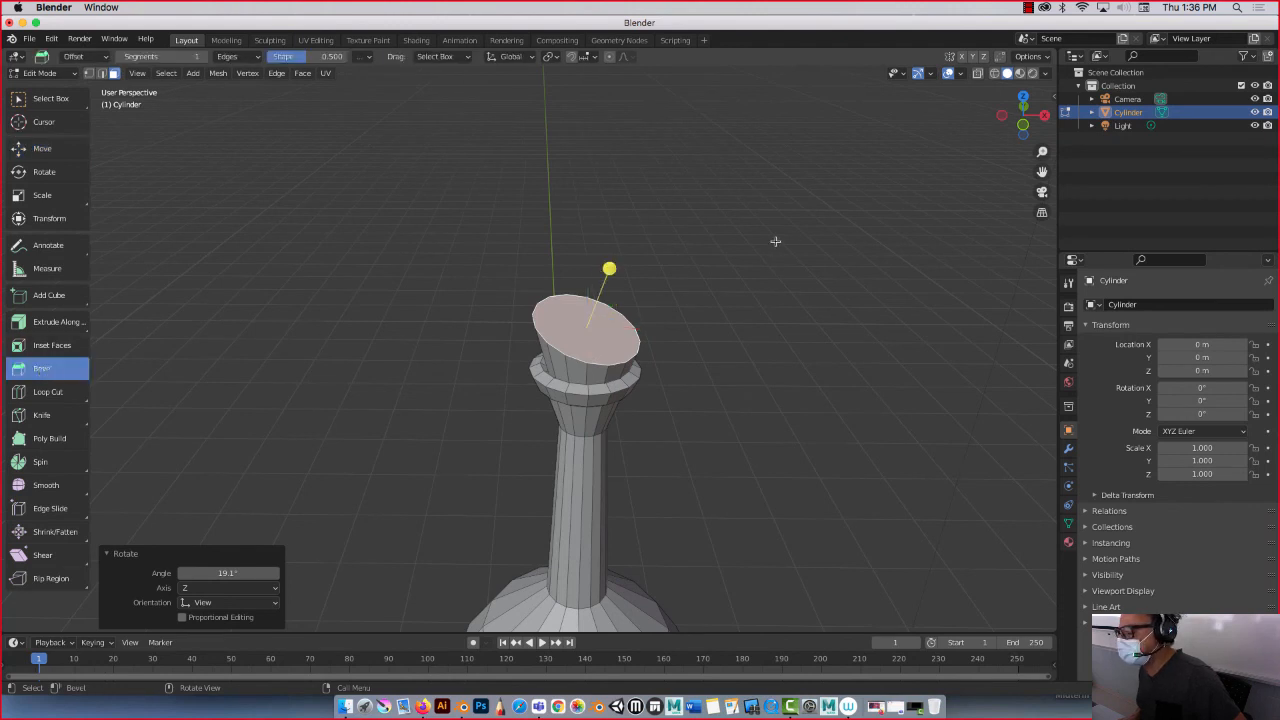
pyautogui.moveTo(613, 268); pyautogui.dragTo(617, 262)
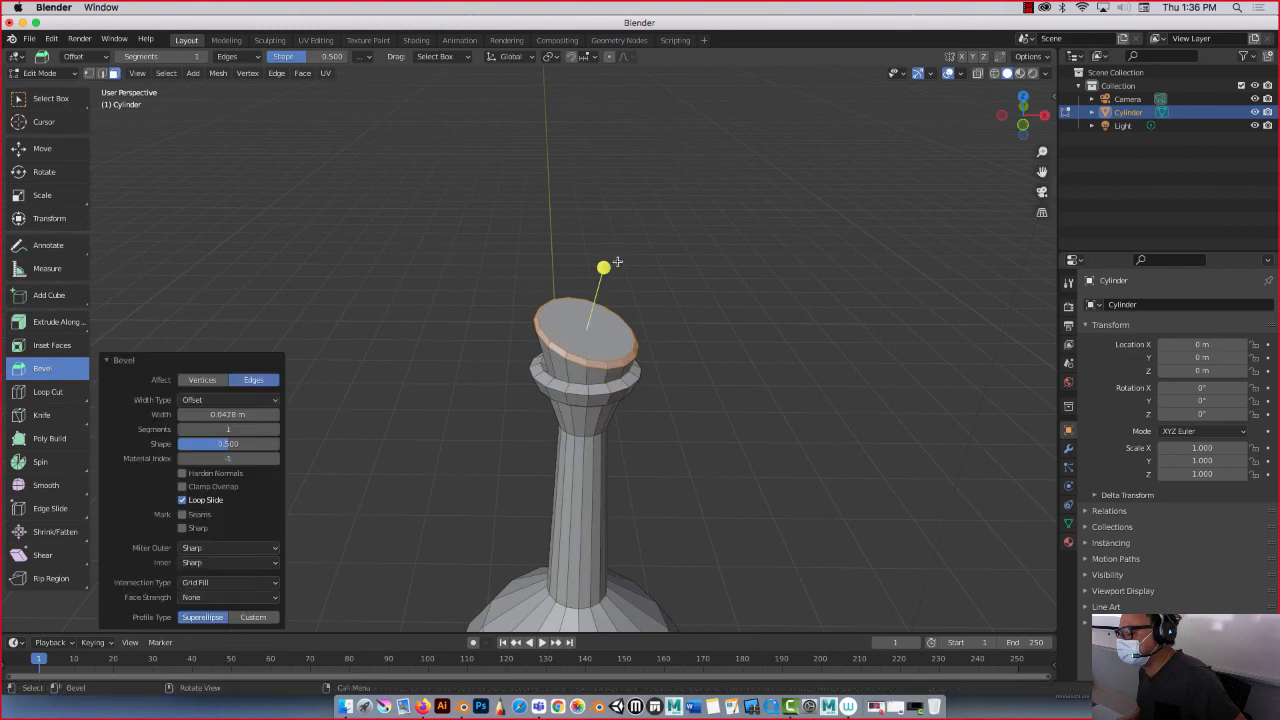
pyautogui.click(275, 430)
pyautogui.moveTo(429, 357); pyautogui.dragTo(437, 337, button='middle')
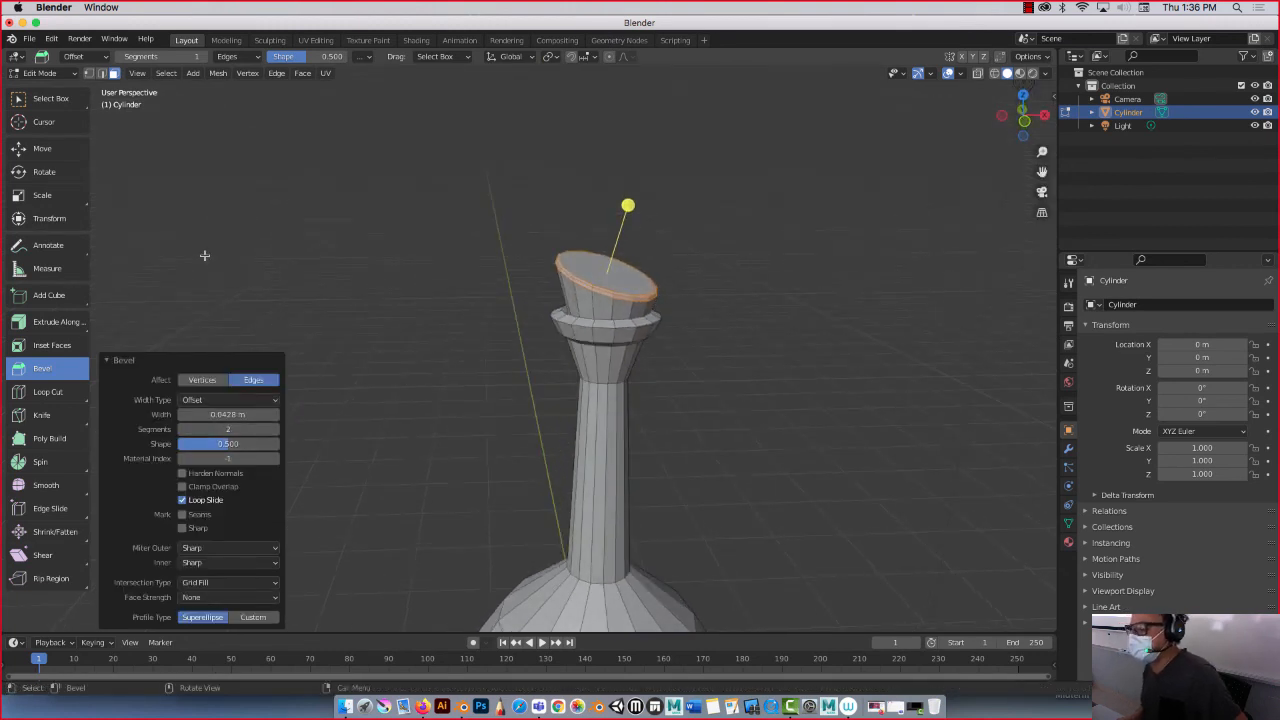
pyautogui.click(42, 148)
pyautogui.scroll(-6, 470, 300)
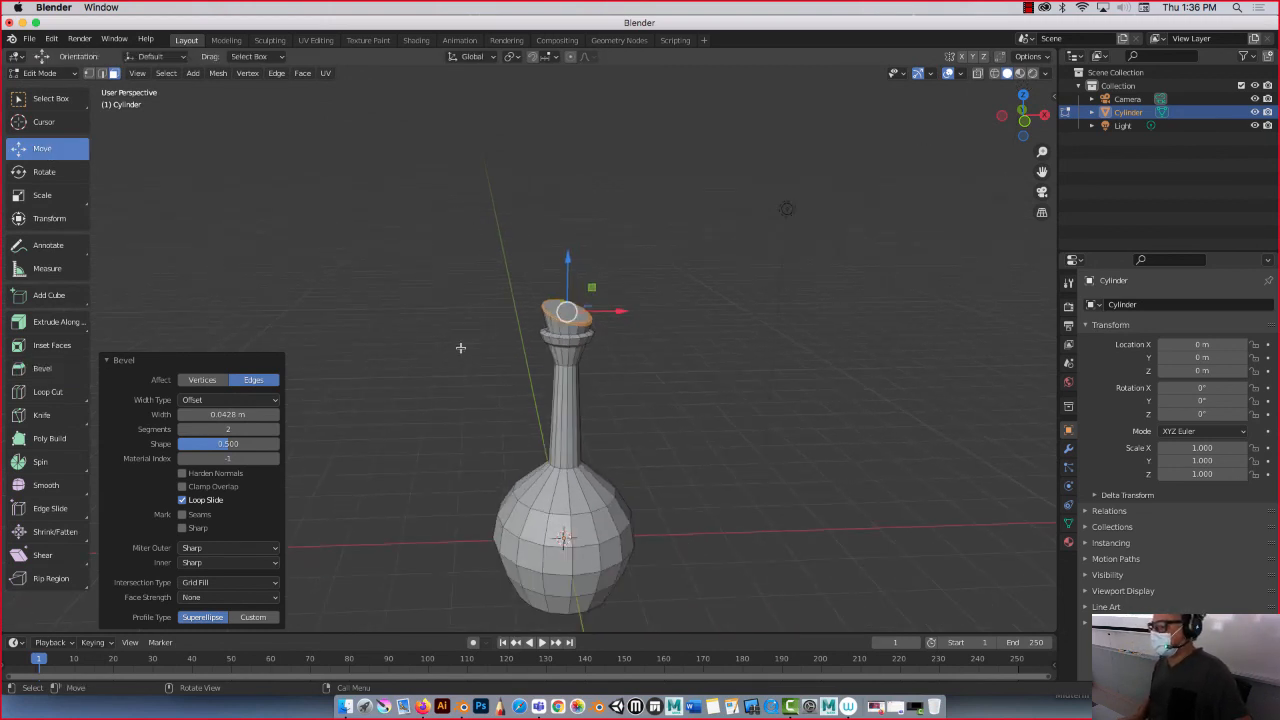
# - Return to Object Mode and rename the cylinder object as Potion Bottle, leaving it deselected
pyautogui.moveTo(475, 302); pyautogui.dragTo(491, 321, button='middle')
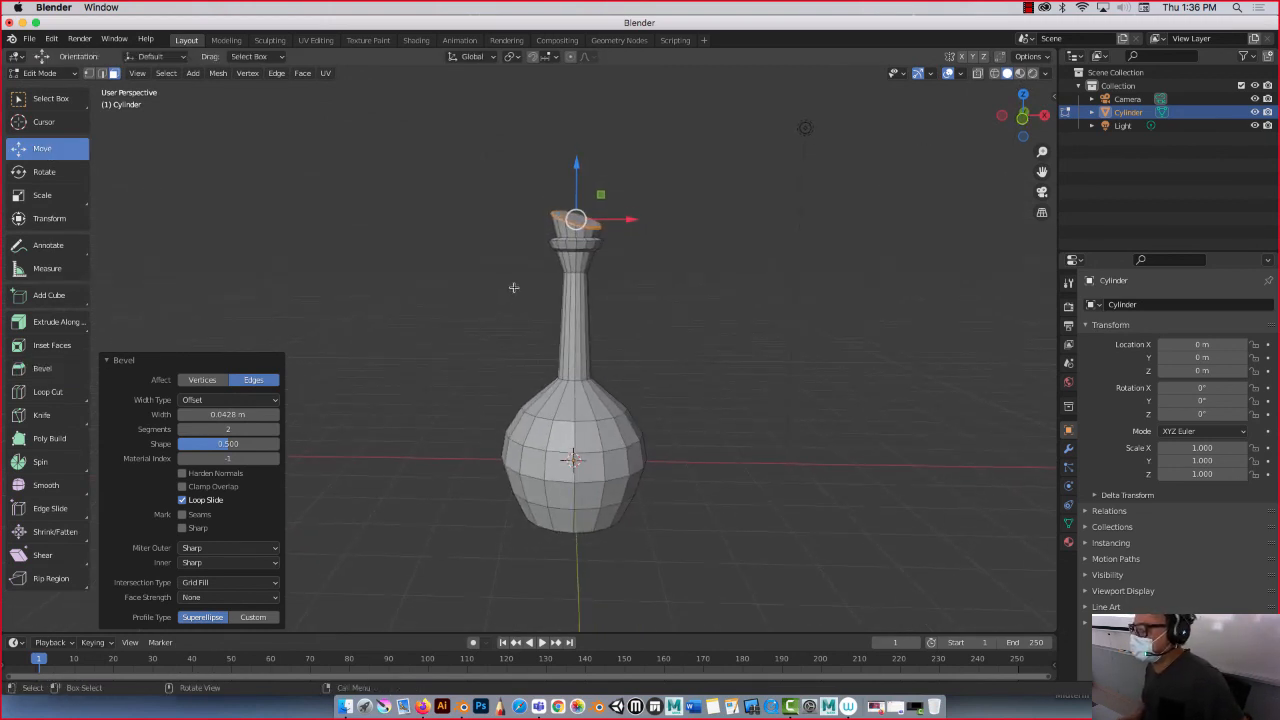
pyautogui.scroll(1, 501, 283)
pyautogui.scroll(-2, 501, 283)
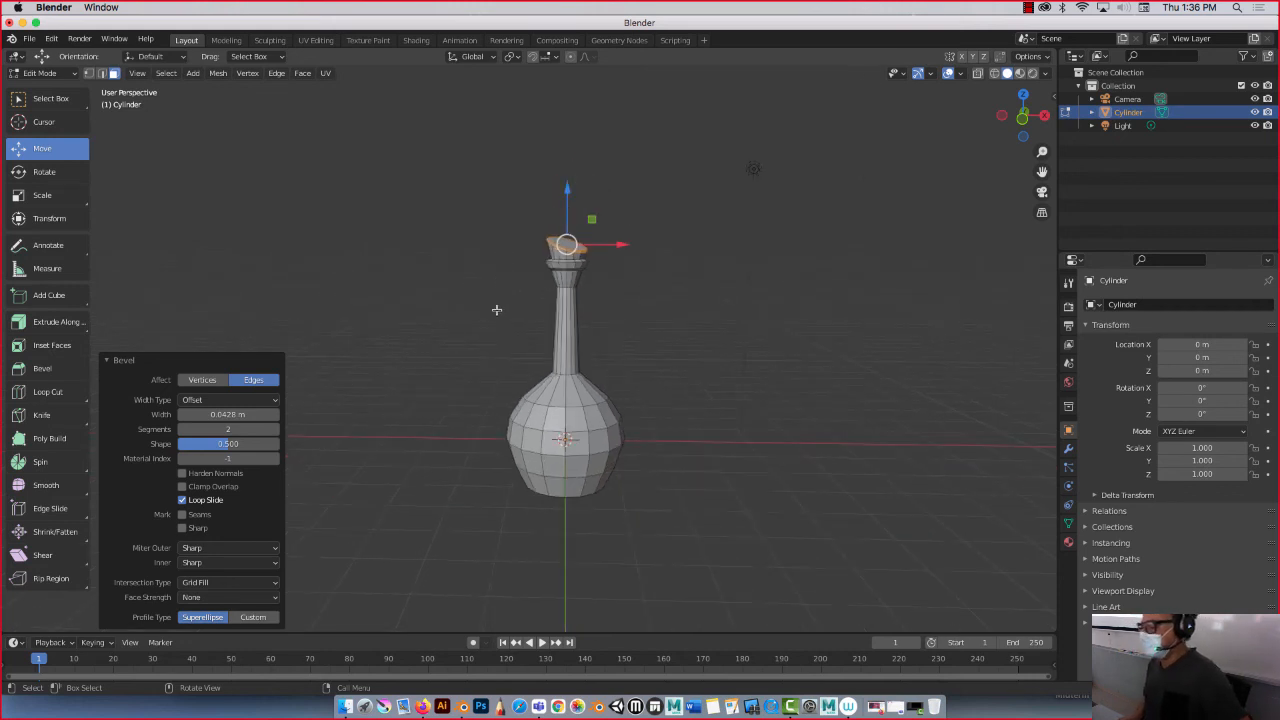
pyautogui.moveTo(501, 283); pyautogui.dragTo(453, 335, button='middle')
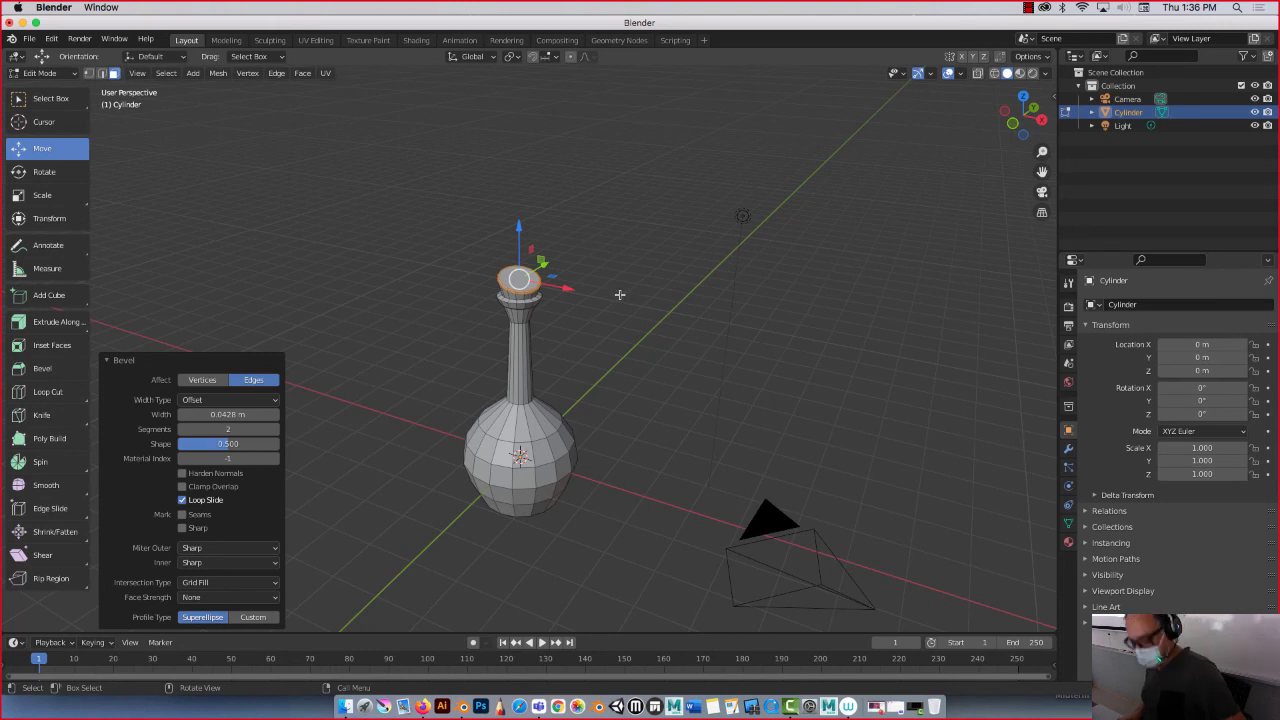
pyautogui.press('Tab')
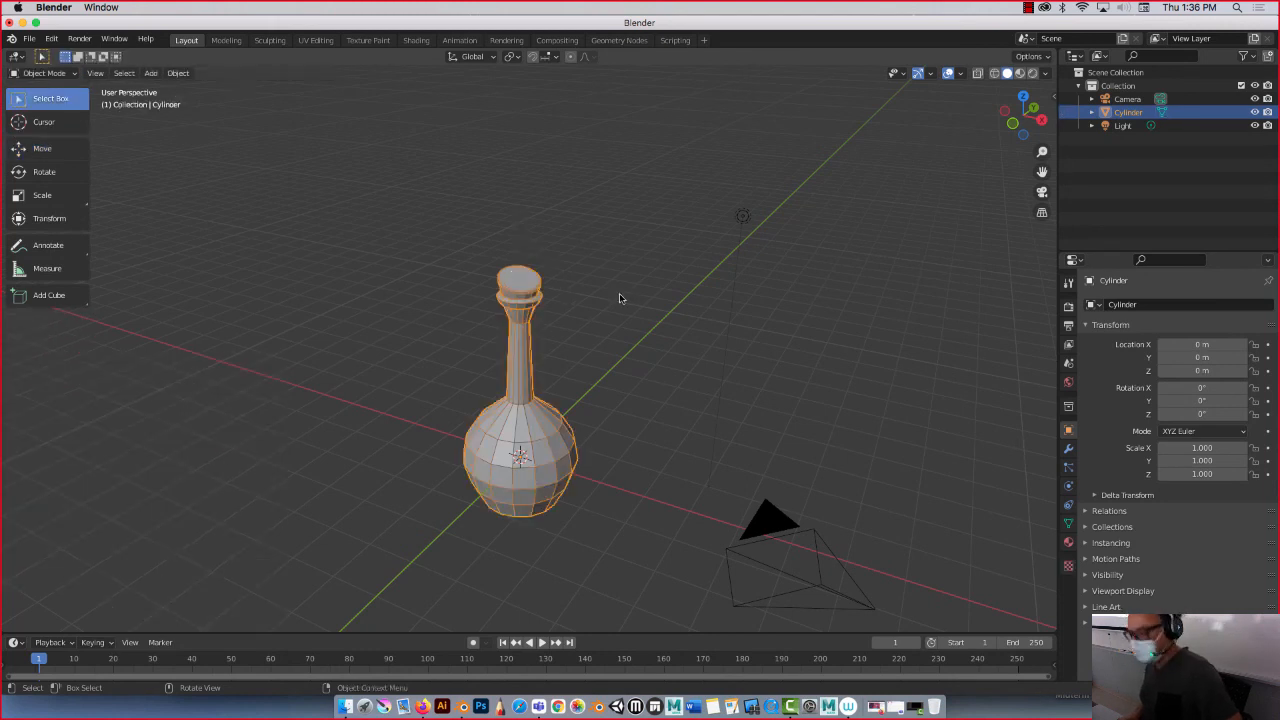
pyautogui.doubleClick(1128, 112)
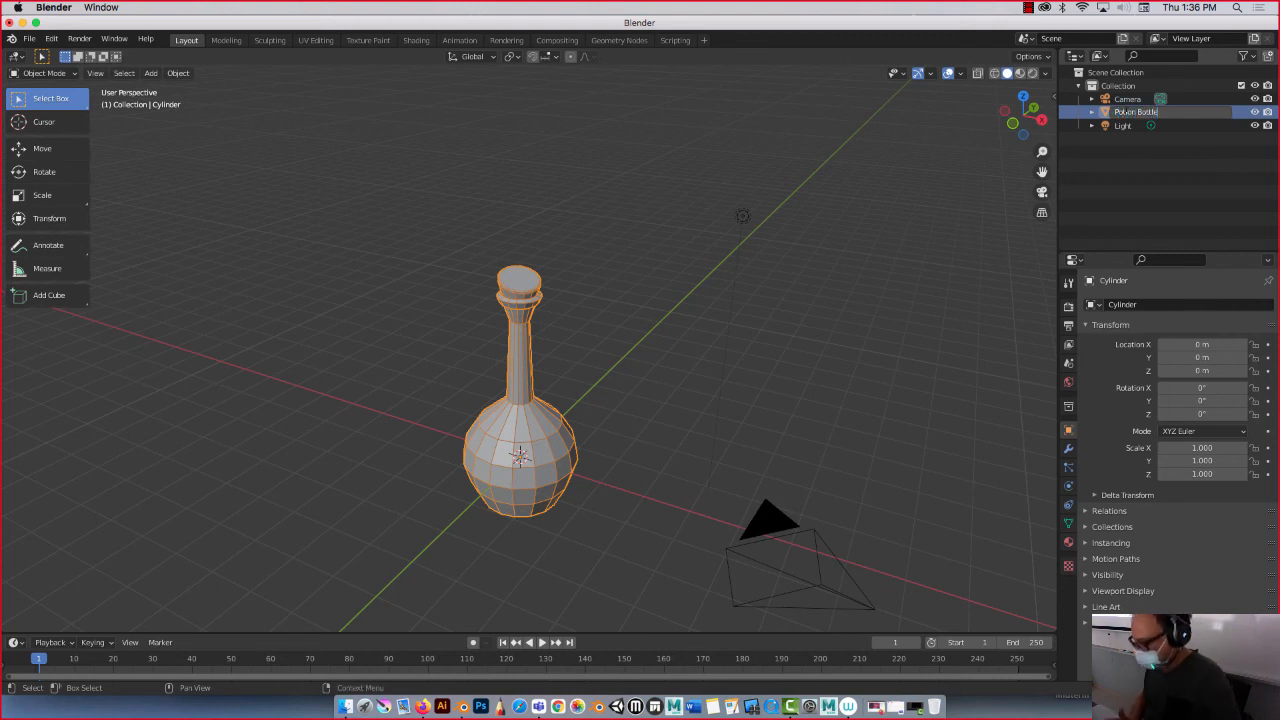
pyautogui.press('Return')
pyautogui.click(567, 212)
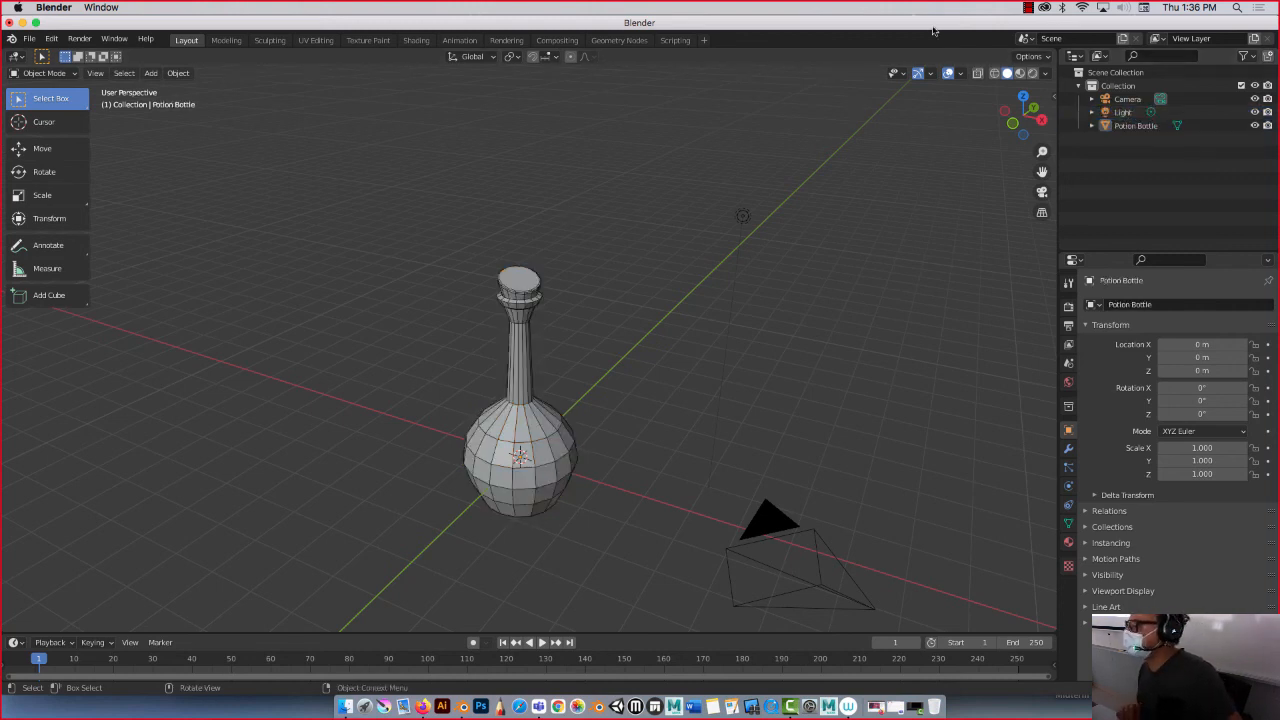
pyautogui.click(1030, 8)
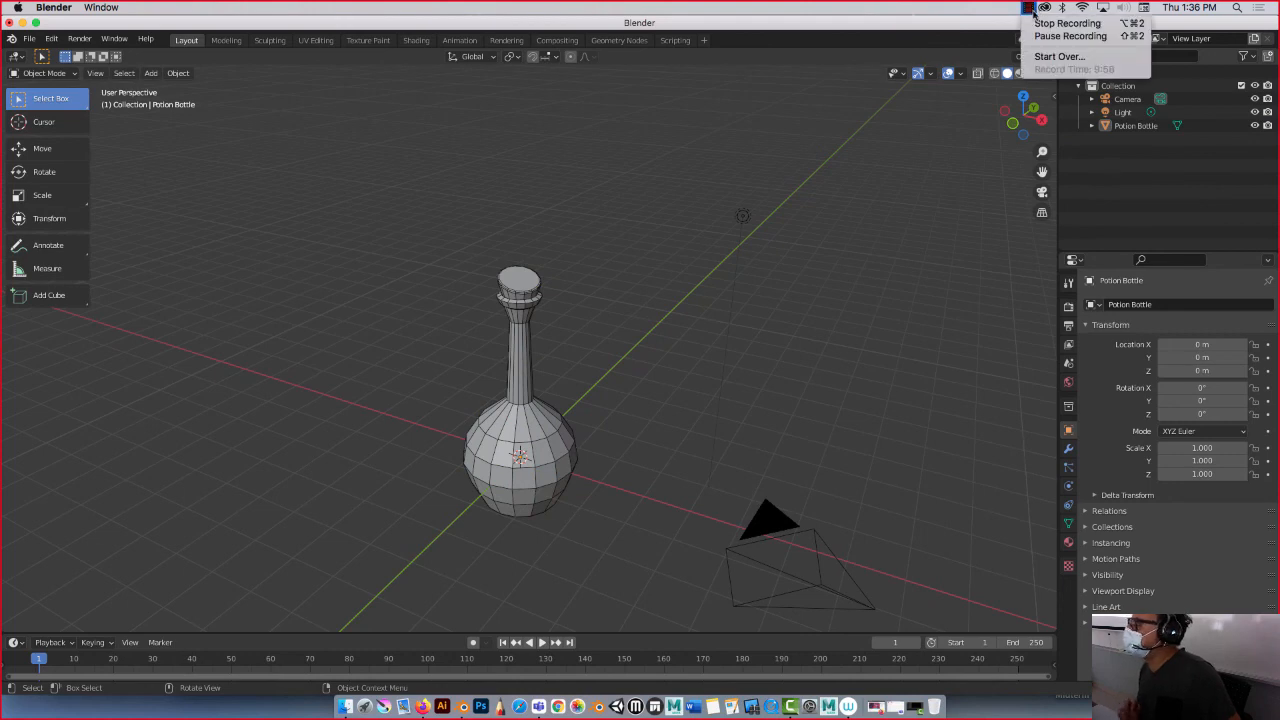